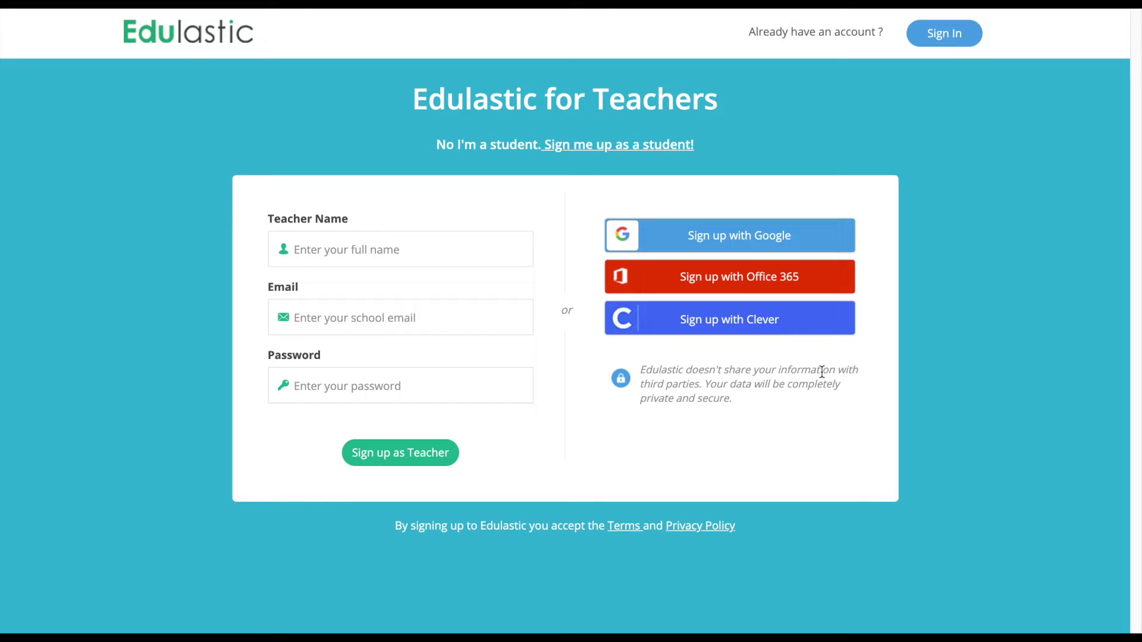
Fill in the teacher's full name, school e-mail and password, then submit the teacher sign-up.
left_click(392, 250)
type("Sea")
left_click(333, 288)
left_click(345, 321)
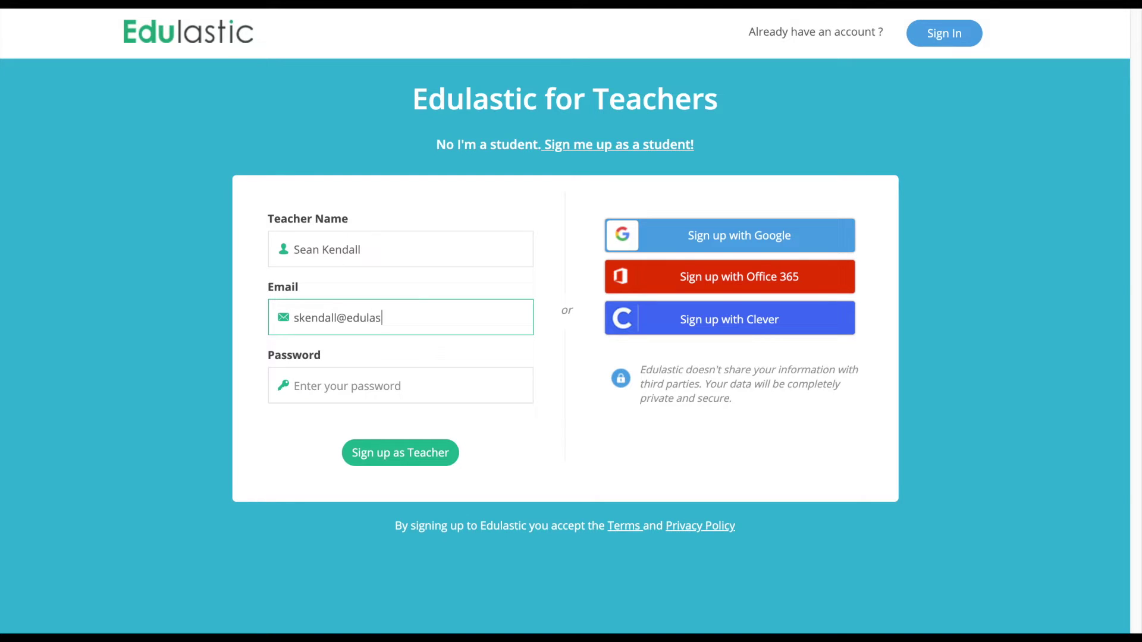
key("Tab")
type("••••••••")
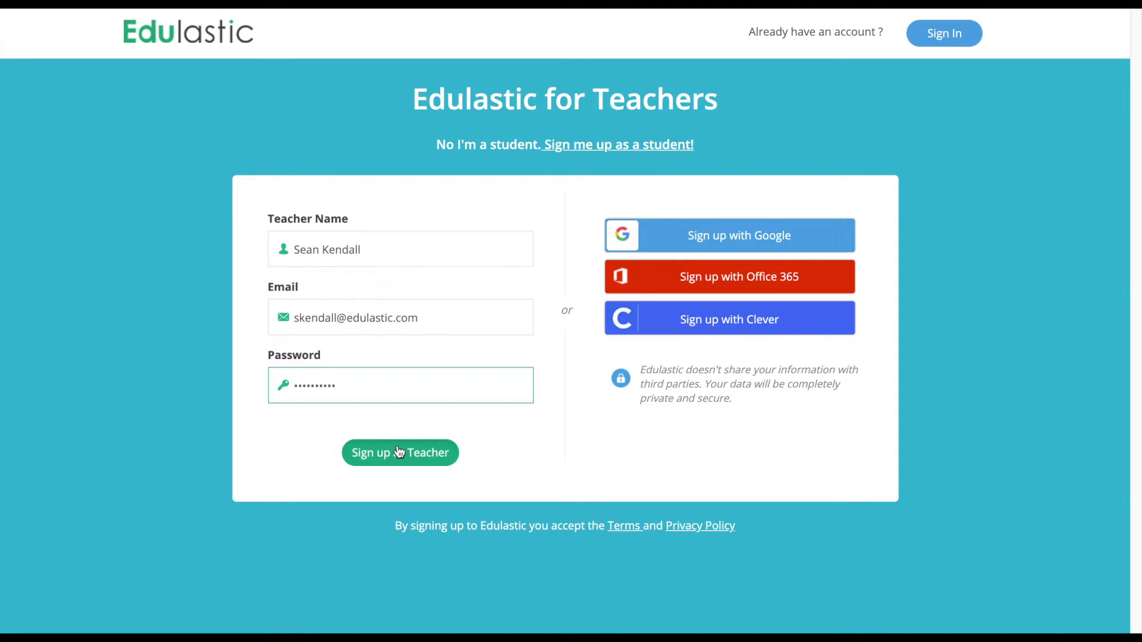
left_click(395, 452)
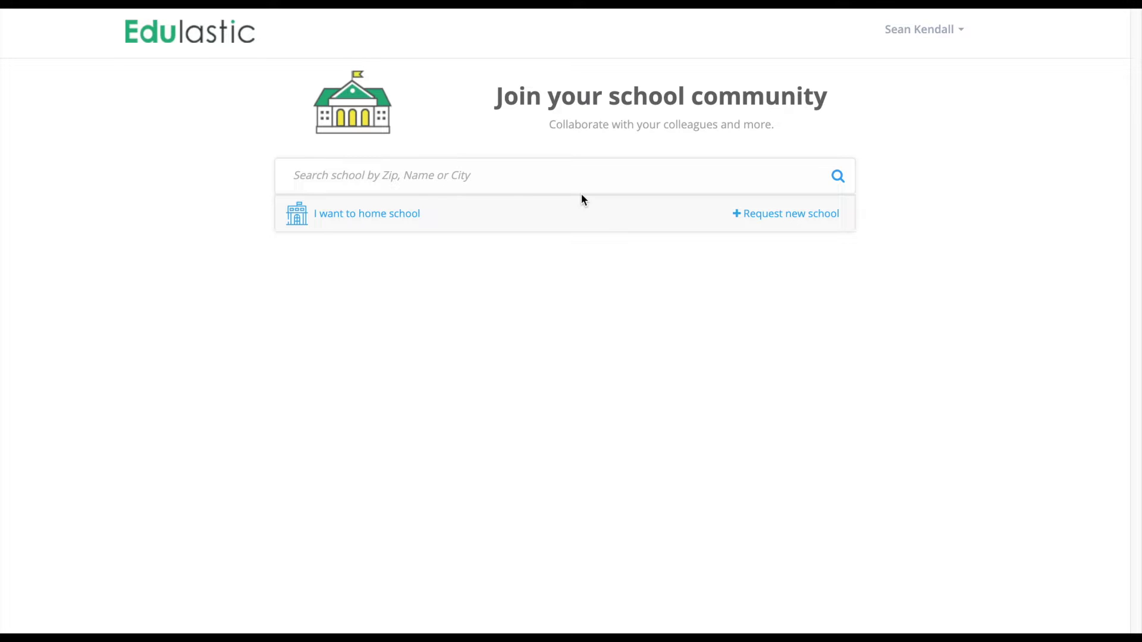
Search 'Port Orange Elementary' and join Port Orange Elementary School, then proceed.
left_click(551, 185)
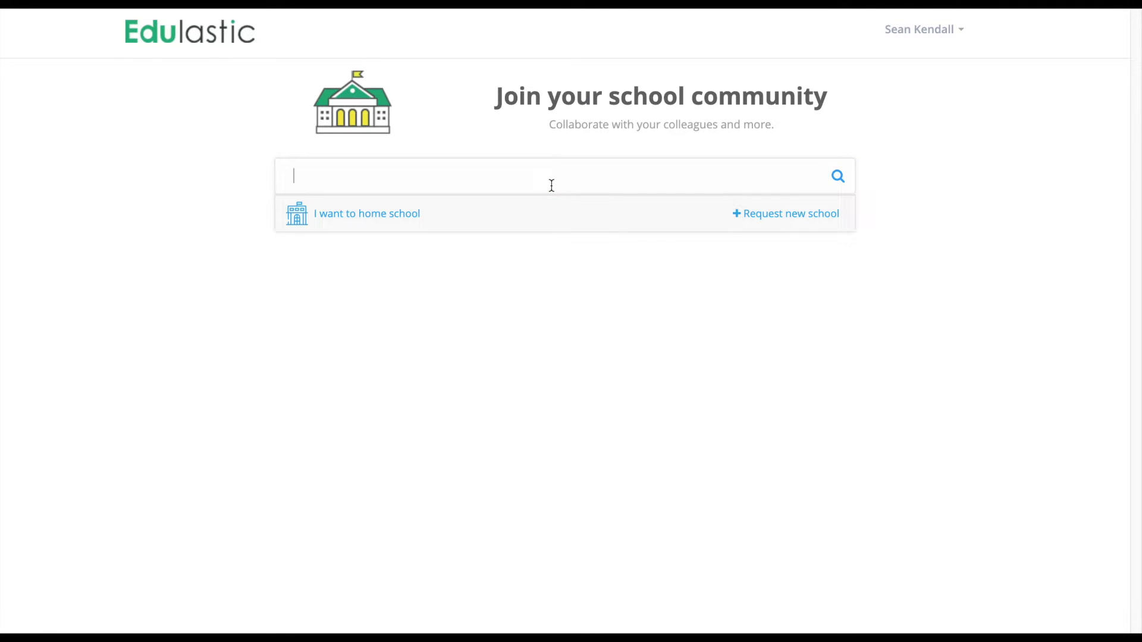
type("Port Orange Elementary")
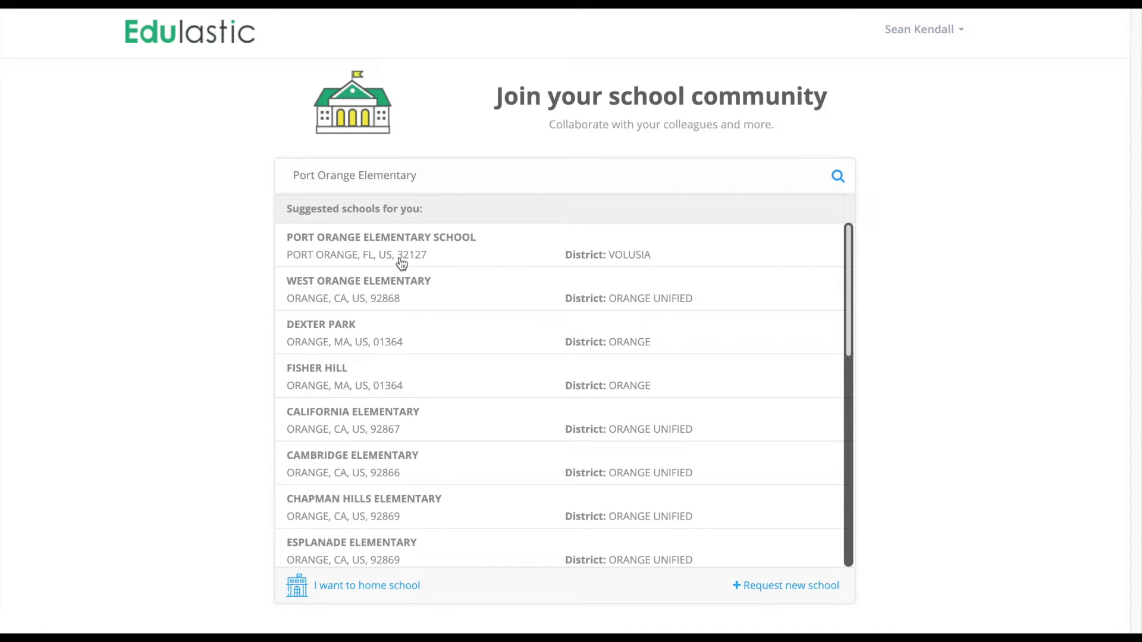
left_click(638, 251)
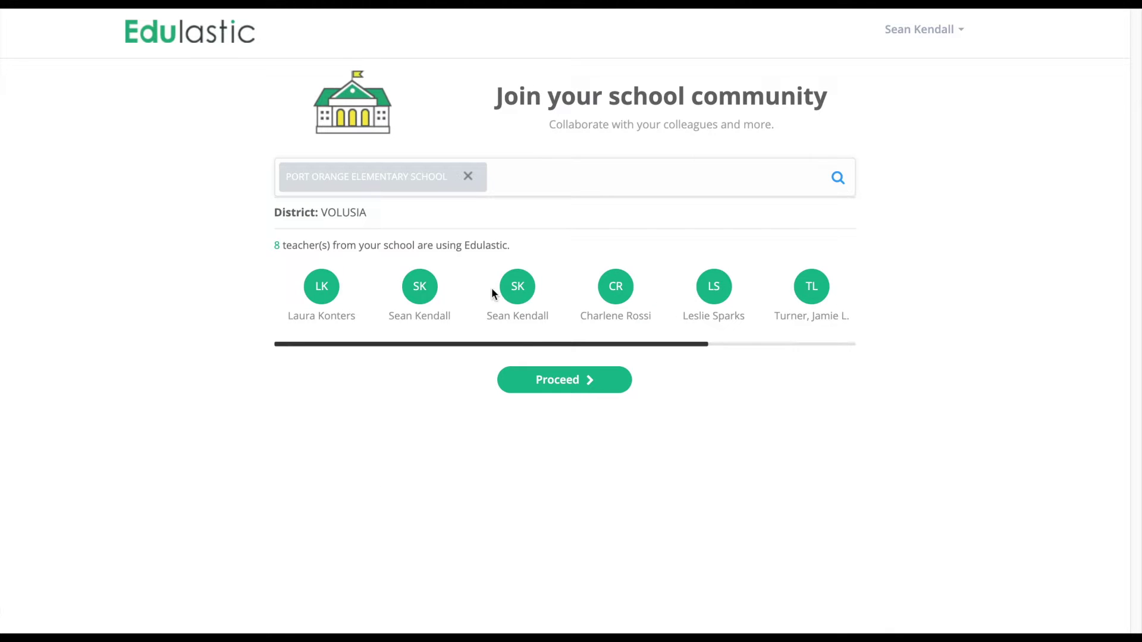
left_click(547, 386)
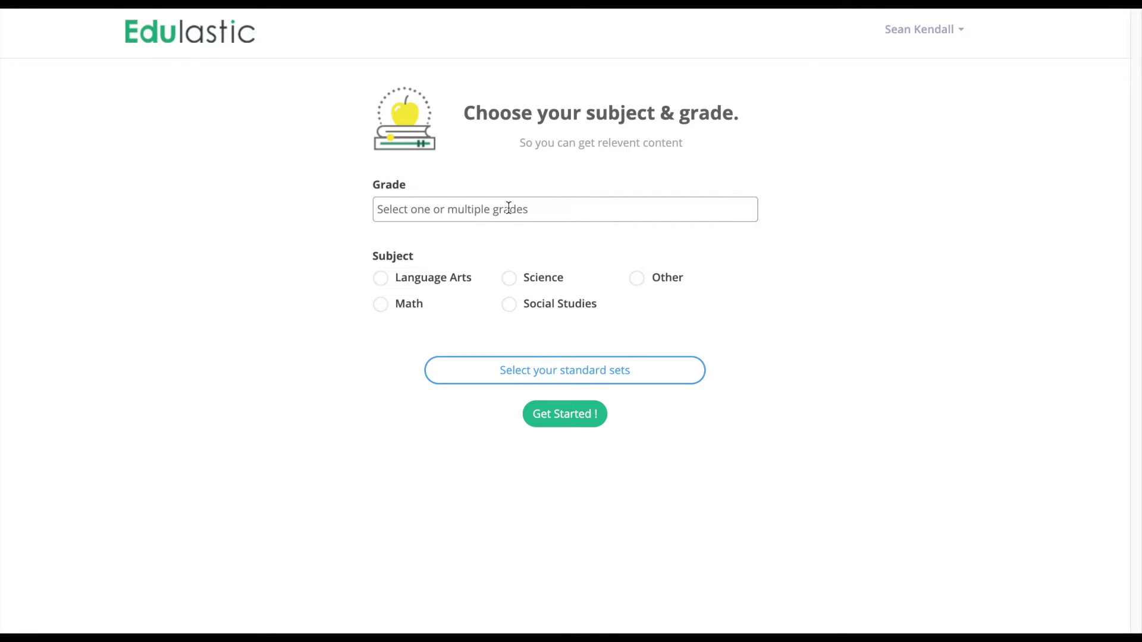
Add Grade 1, Grade 2 and Grade 4, and choose Math as the subject.
left_click(508, 207)
left_click(432, 258)
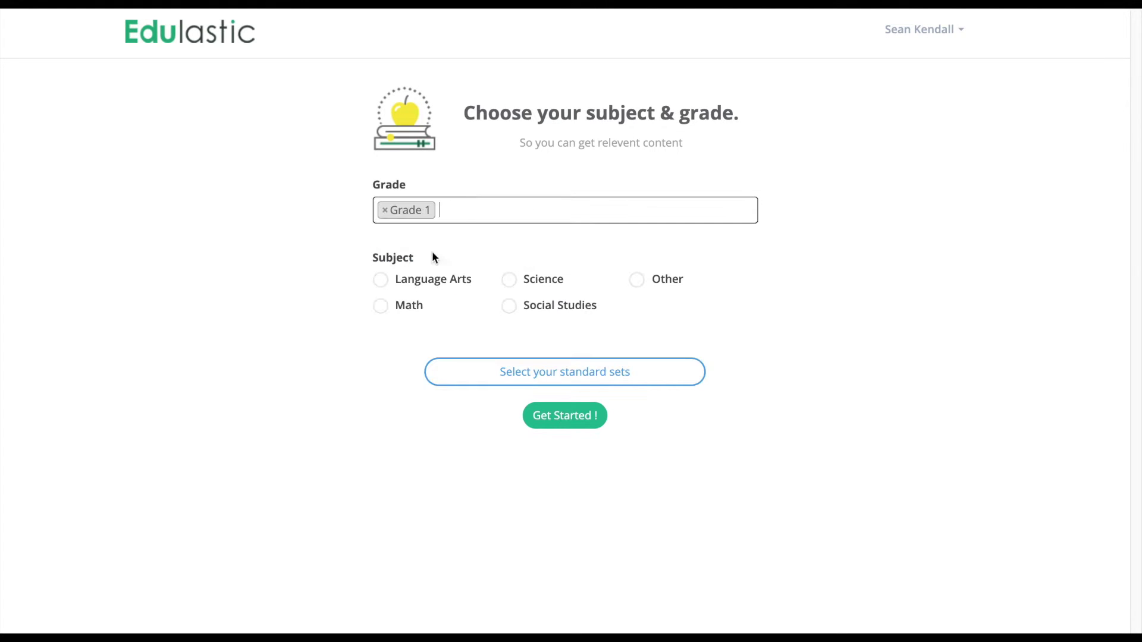
left_click(463, 209)
left_click(426, 298)
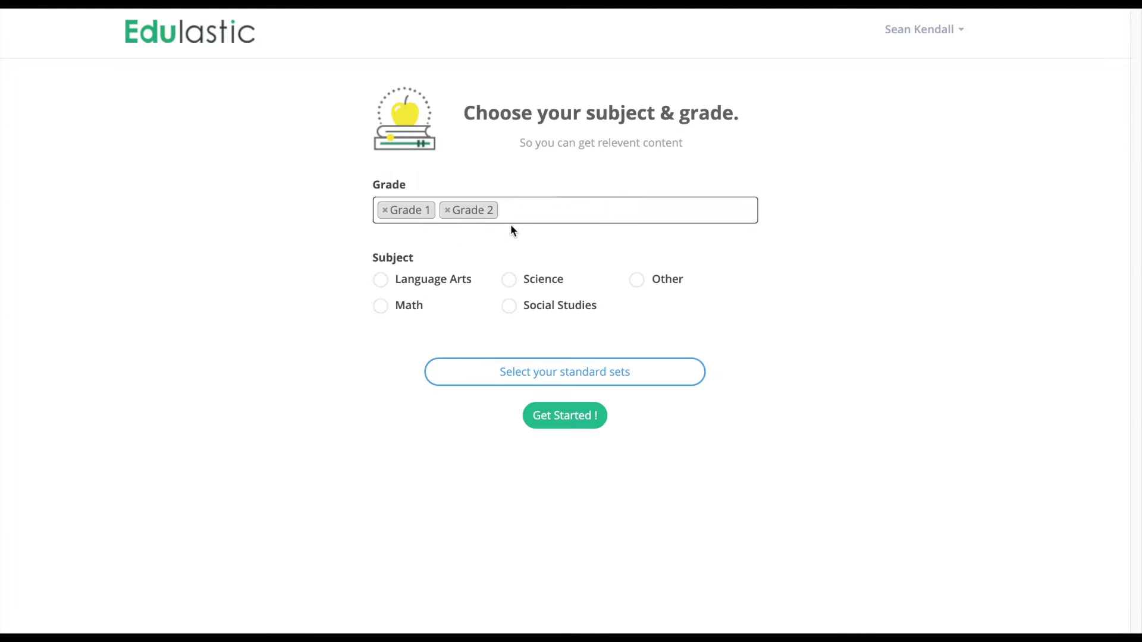
left_click(518, 221)
left_click(437, 335)
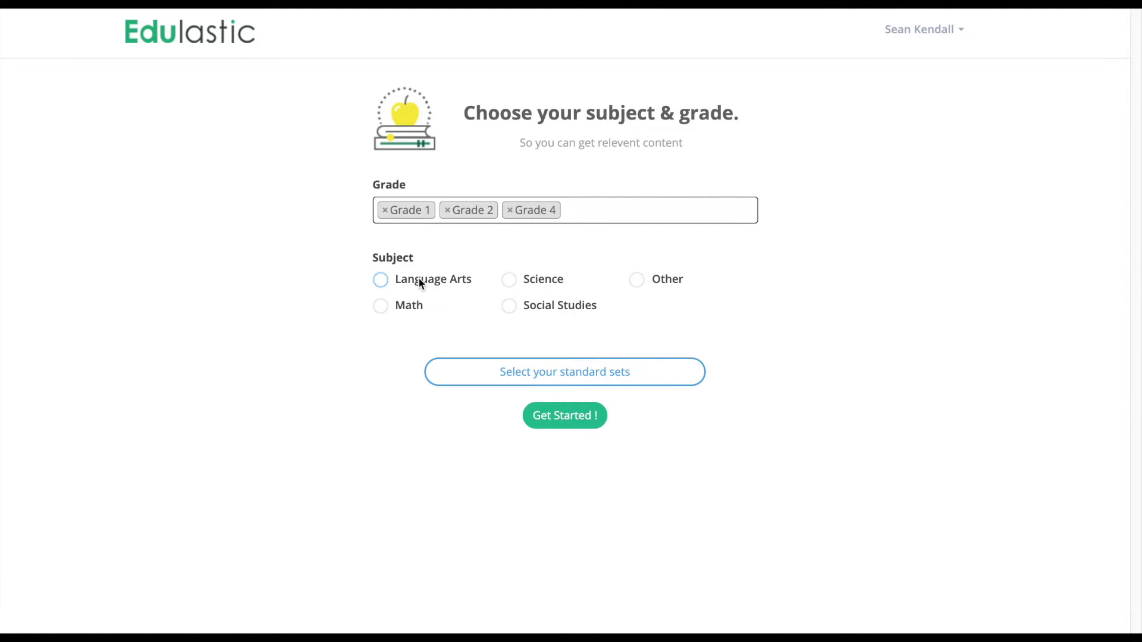
left_click(381, 309)
Tick Math - Common Core among the standard sets, cancel that dialog, and finish with Get Started.
left_click(507, 372)
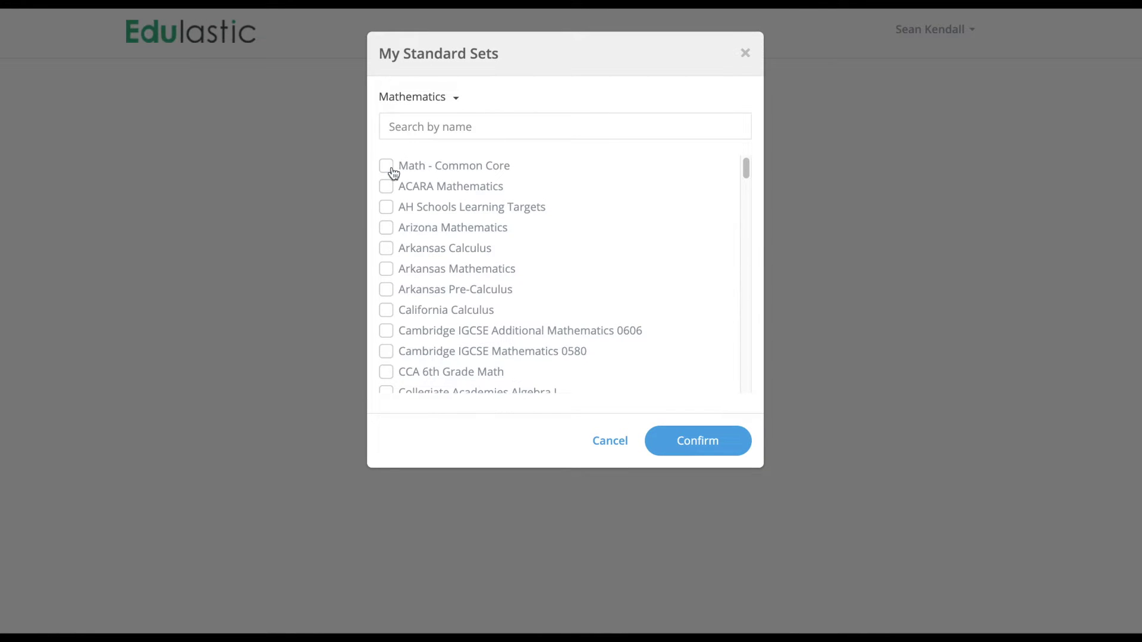
left_click(391, 175)
left_click(609, 441)
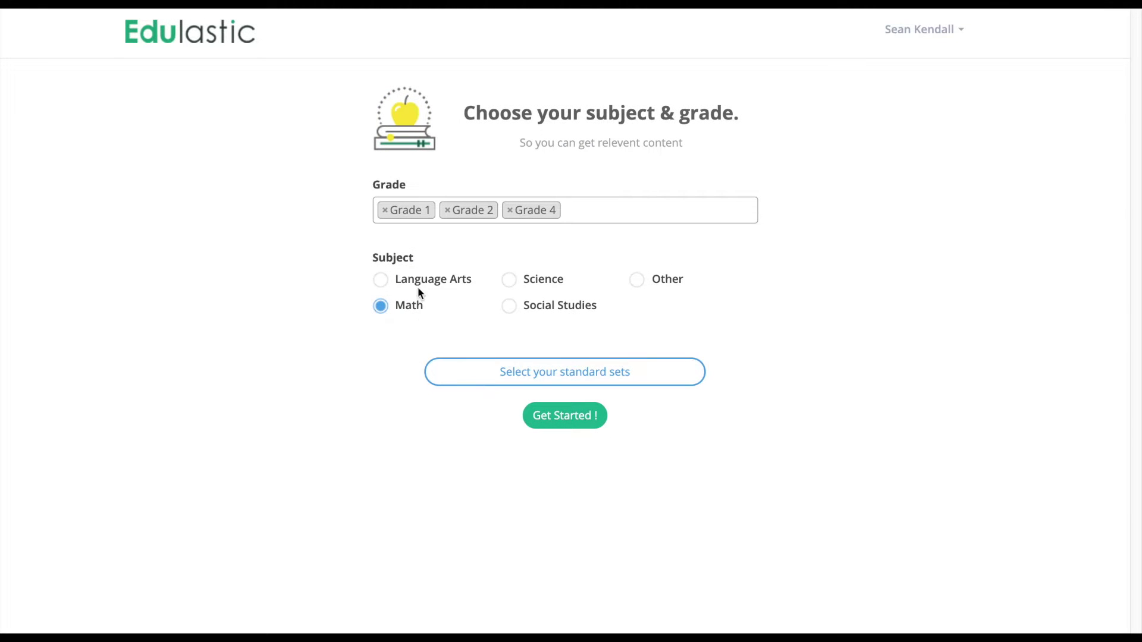
left_click(570, 418)
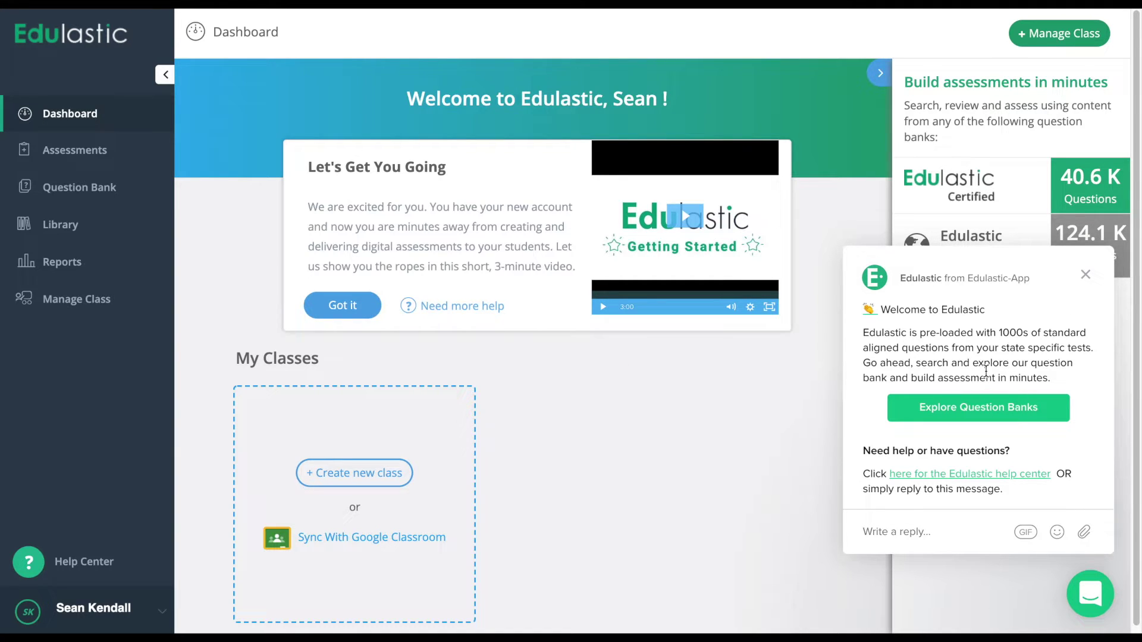
Expand the welcome chat message, then go back to the conversations overview.
left_click(1094, 599)
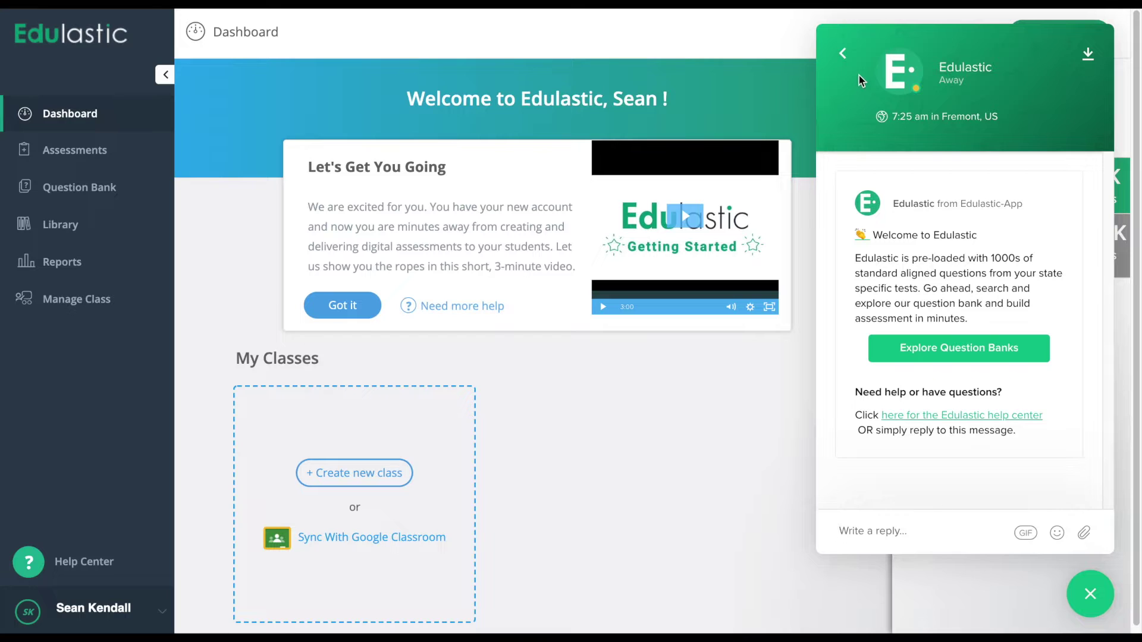
left_click(847, 62)
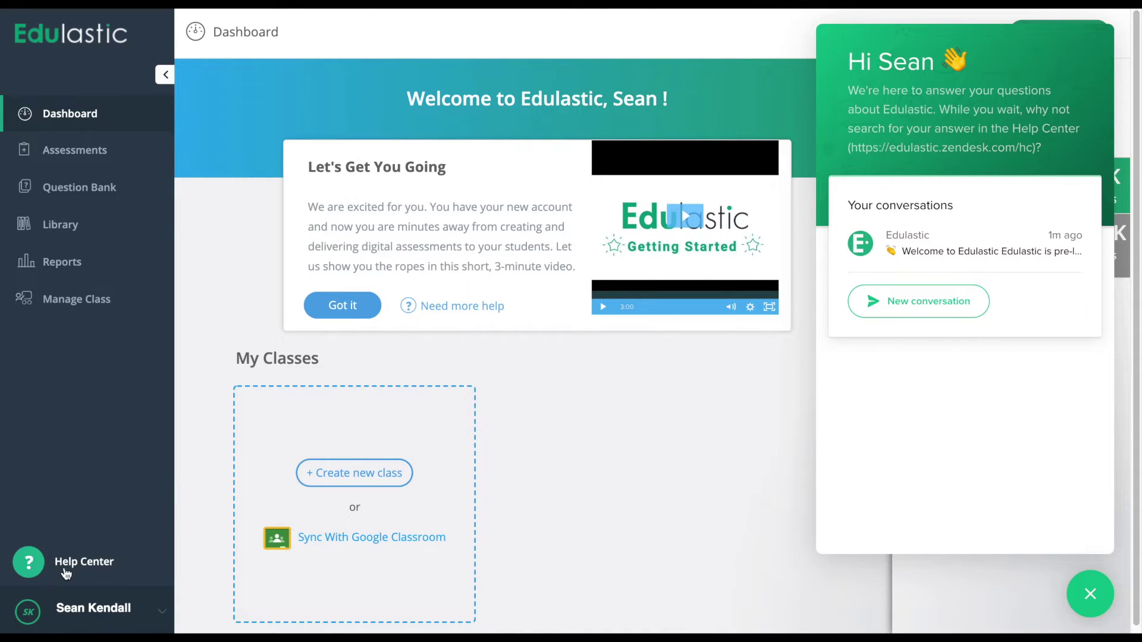
Search the Help Center for 'How to print?', then close the help results and the support chat.
left_click(105, 566)
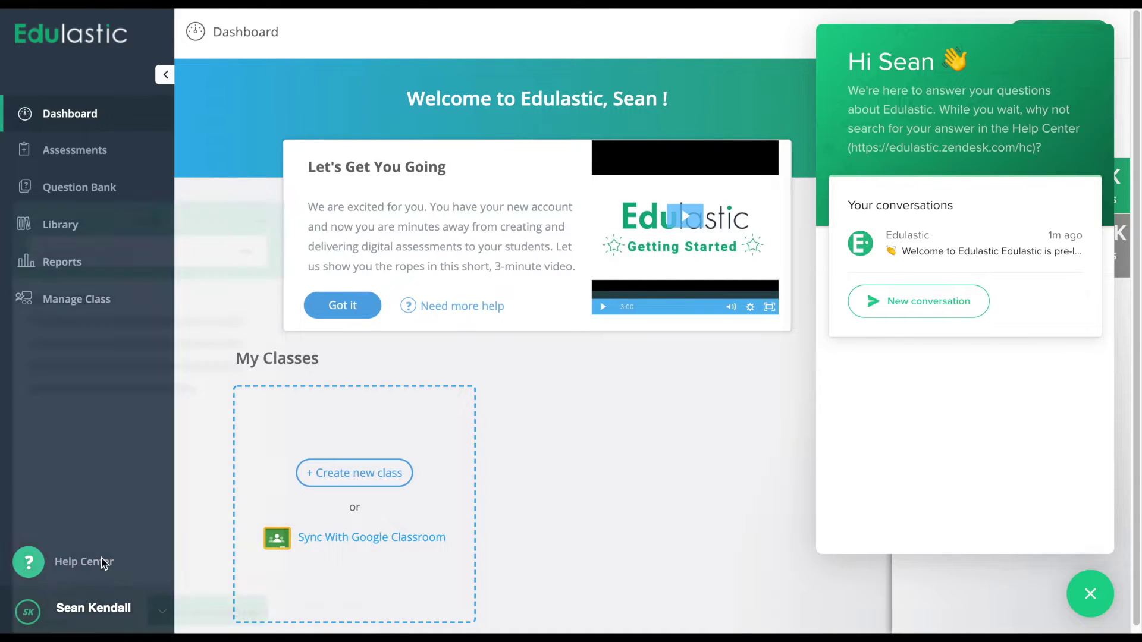
left_click(100, 238)
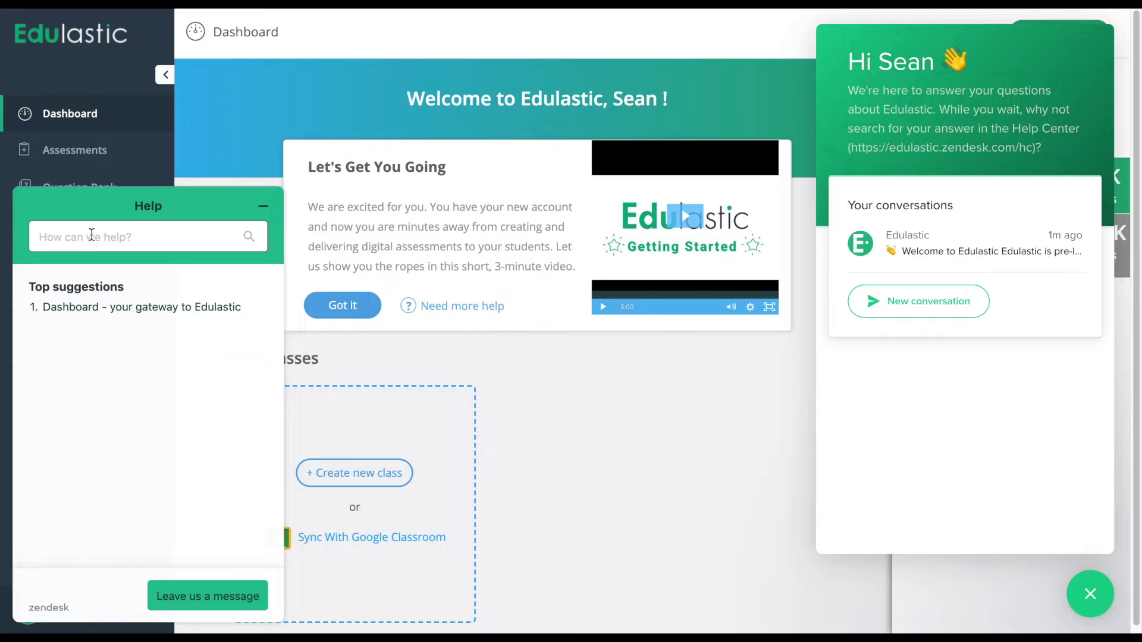
type("How to print?")
key("Return")
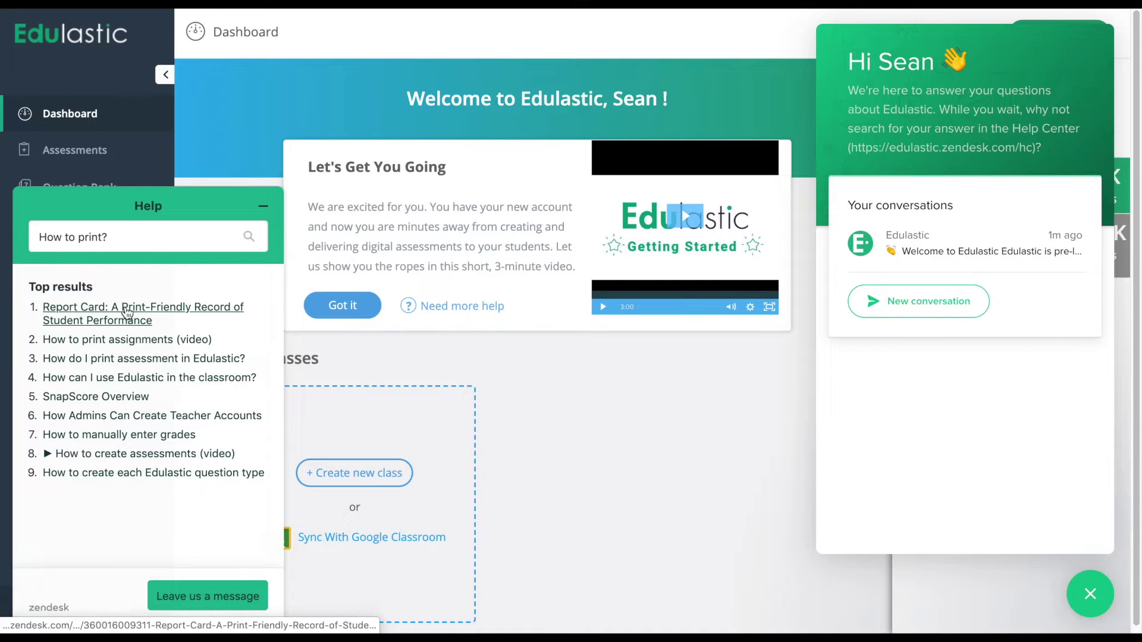
left_click(630, 535)
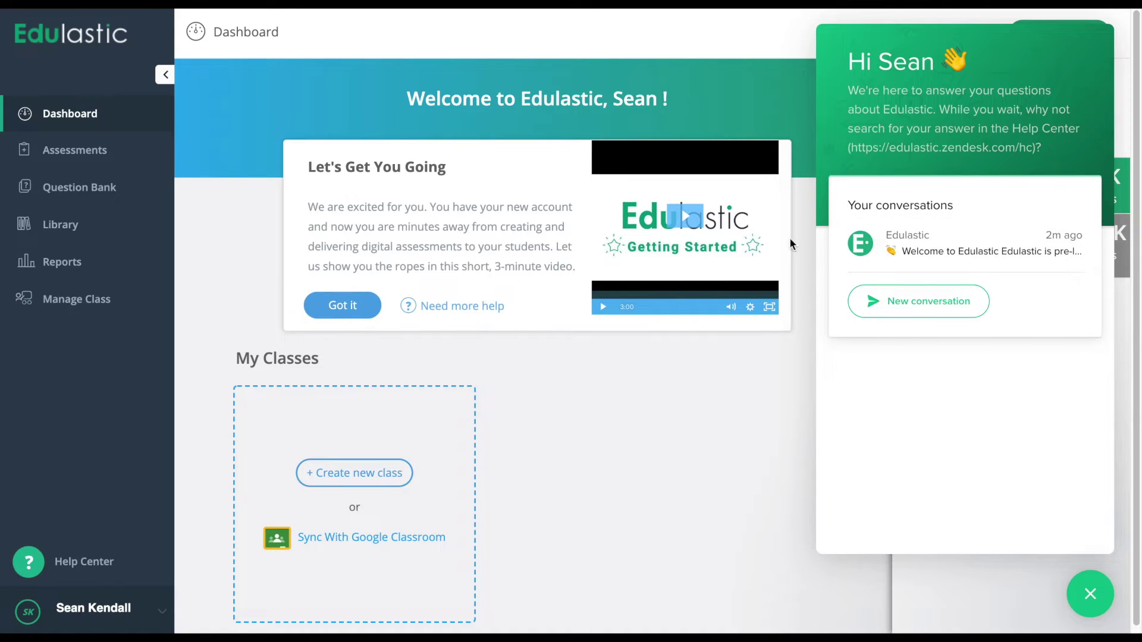
left_click(1090, 594)
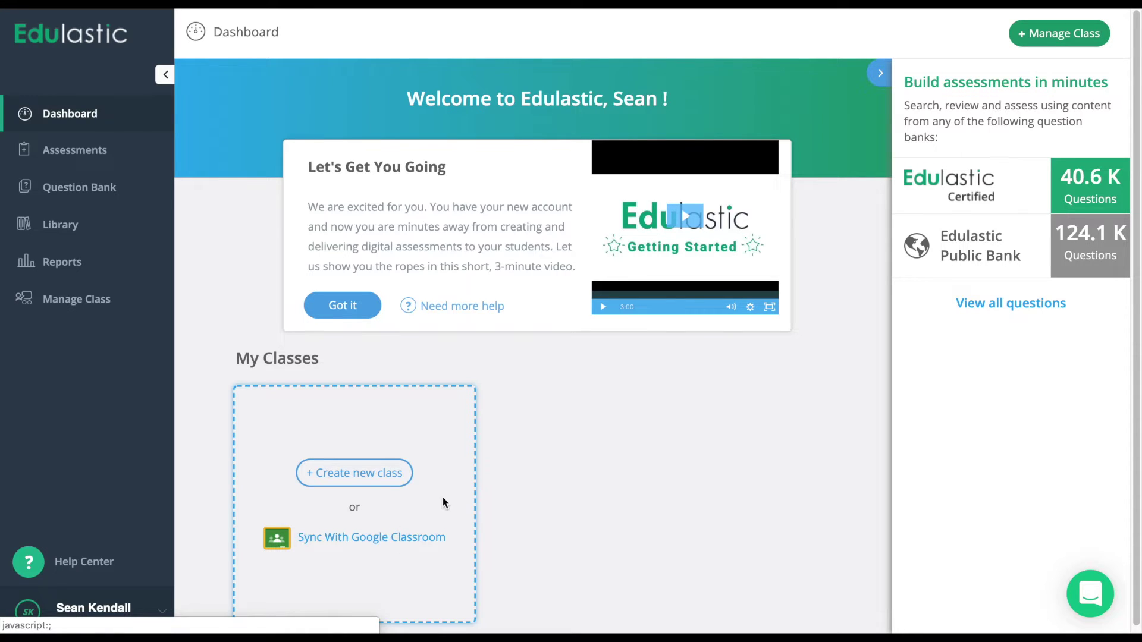
Start a new class named 'Algebra 2 Period 1' followed by the teacher's surname.
left_click(378, 485)
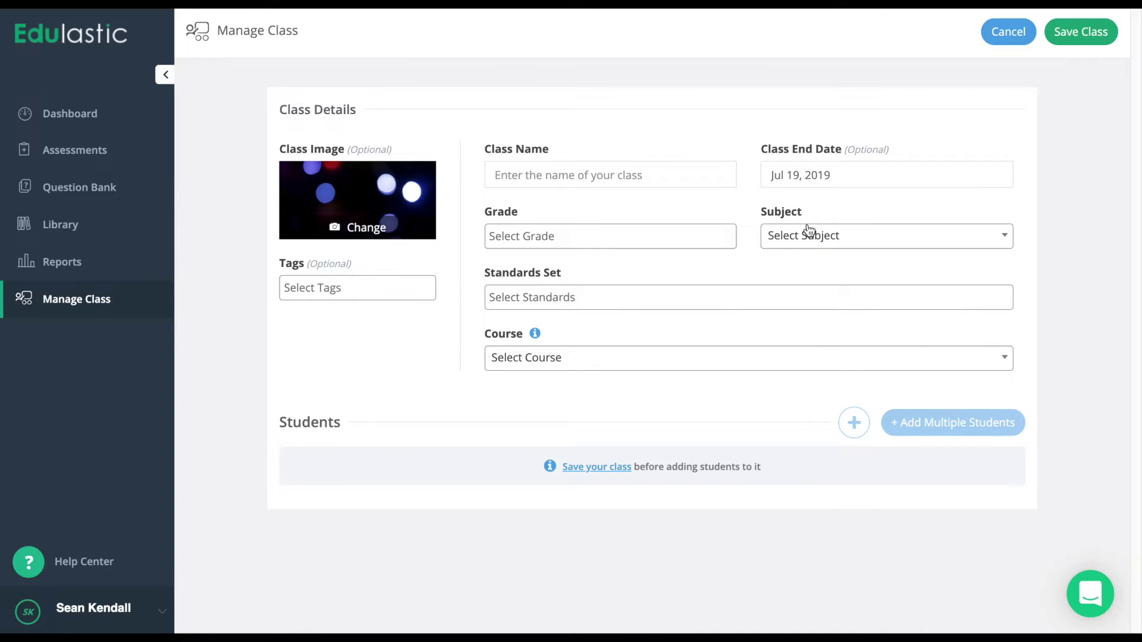
left_click(519, 174)
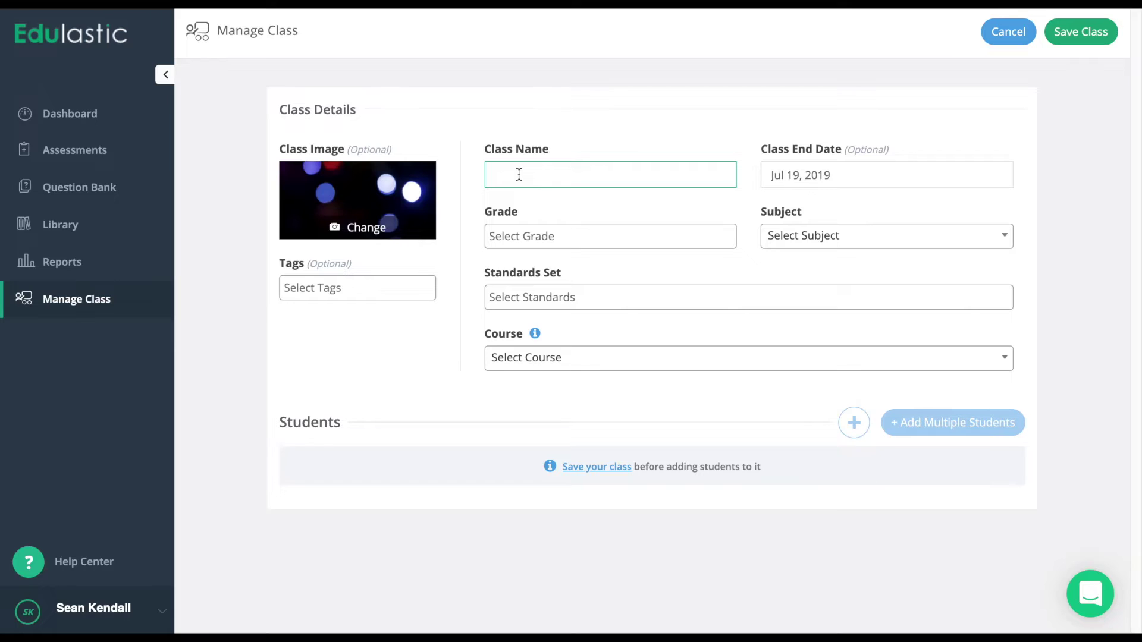
type("Algebra 2 Period 1 Kendall")
Set the class to Grade 2 Mathematics with the Math - Common Core standard set and save it.
left_click(565, 236)
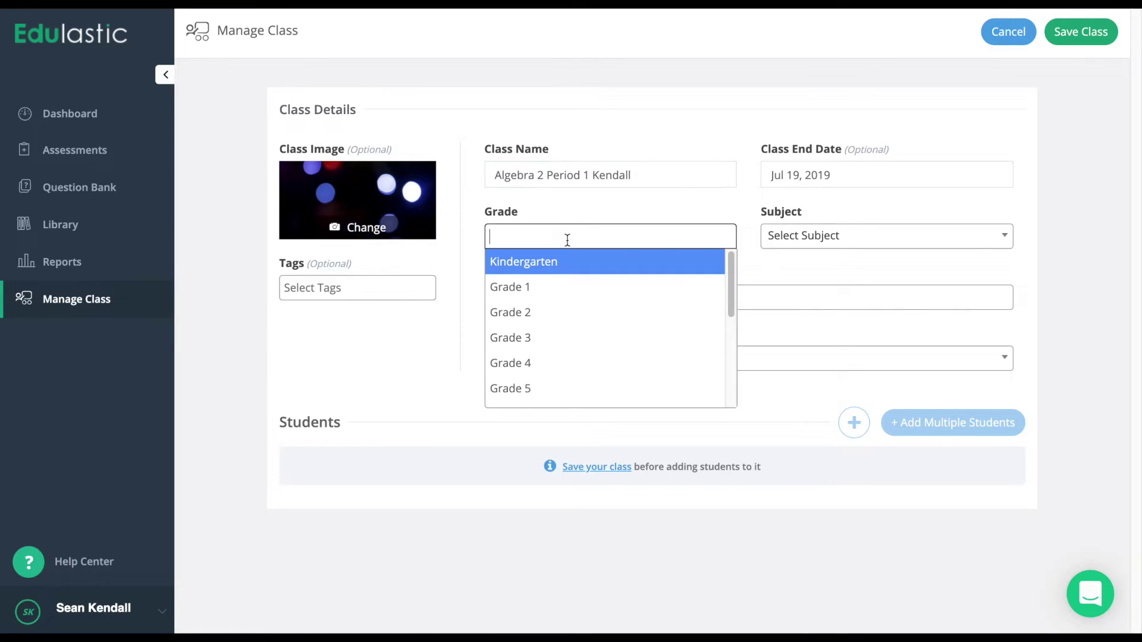
left_click(542, 312)
left_click(885, 239)
left_click(830, 314)
left_click(696, 301)
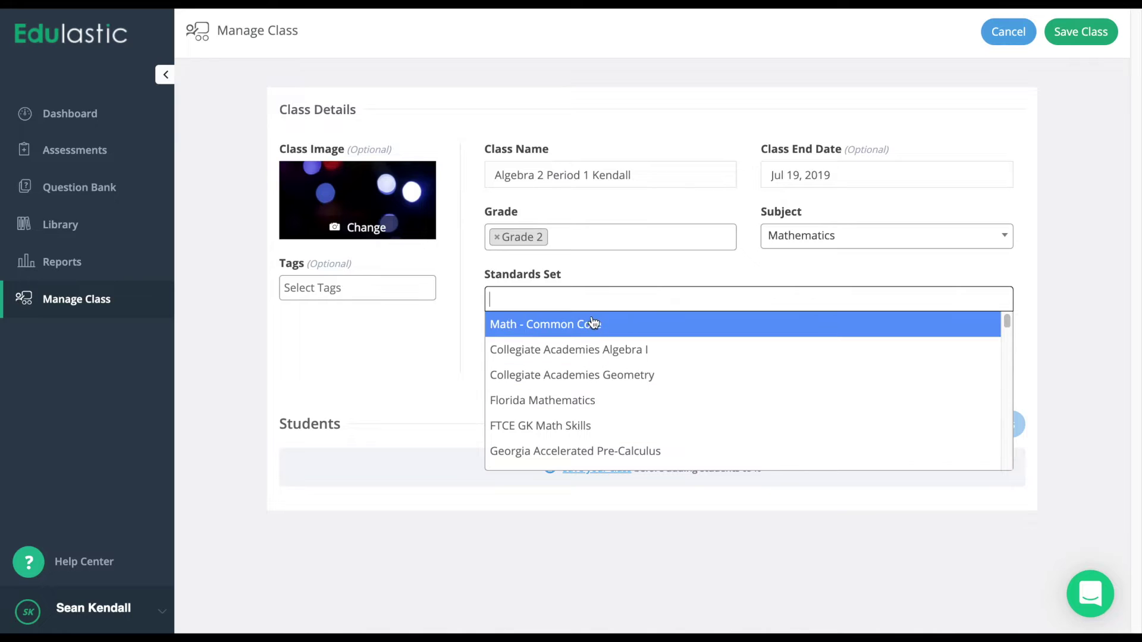
type("florid")
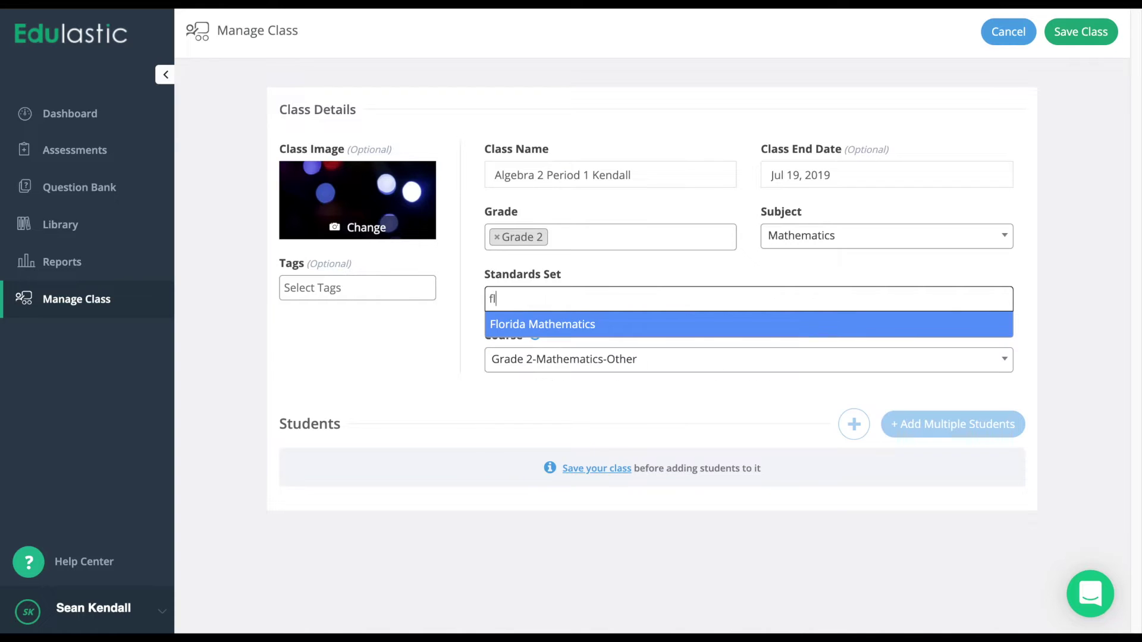
key("BackSpace")
key("BackSpace")
key("BackSpace")
key("BackSpace")
key("BackSpace")
key("BackSpace")
type("com")
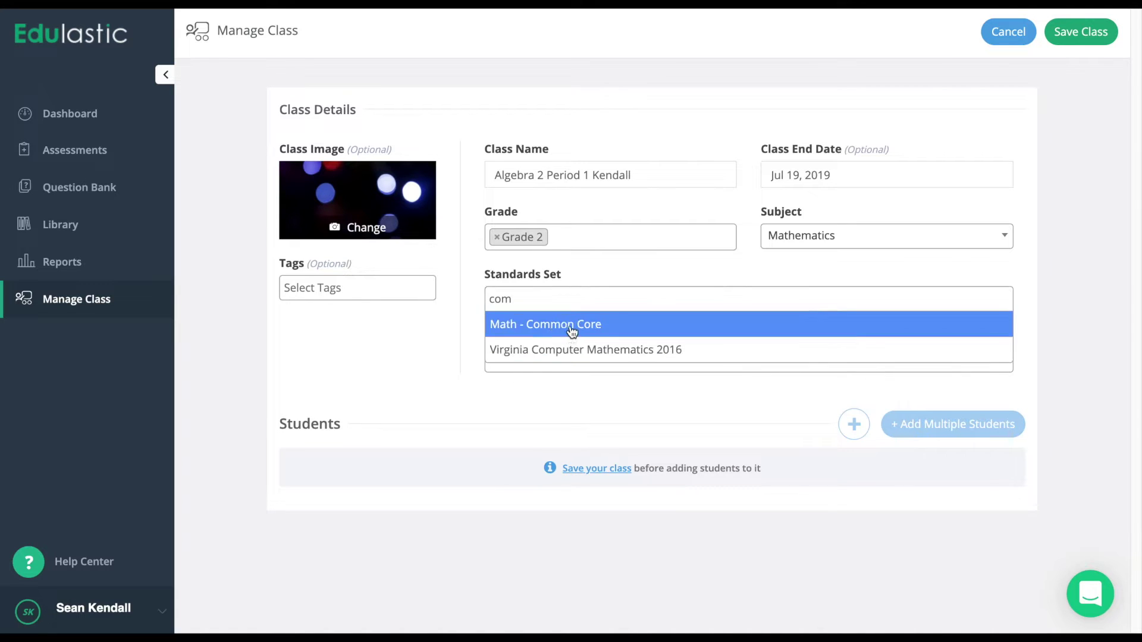
left_click(573, 325)
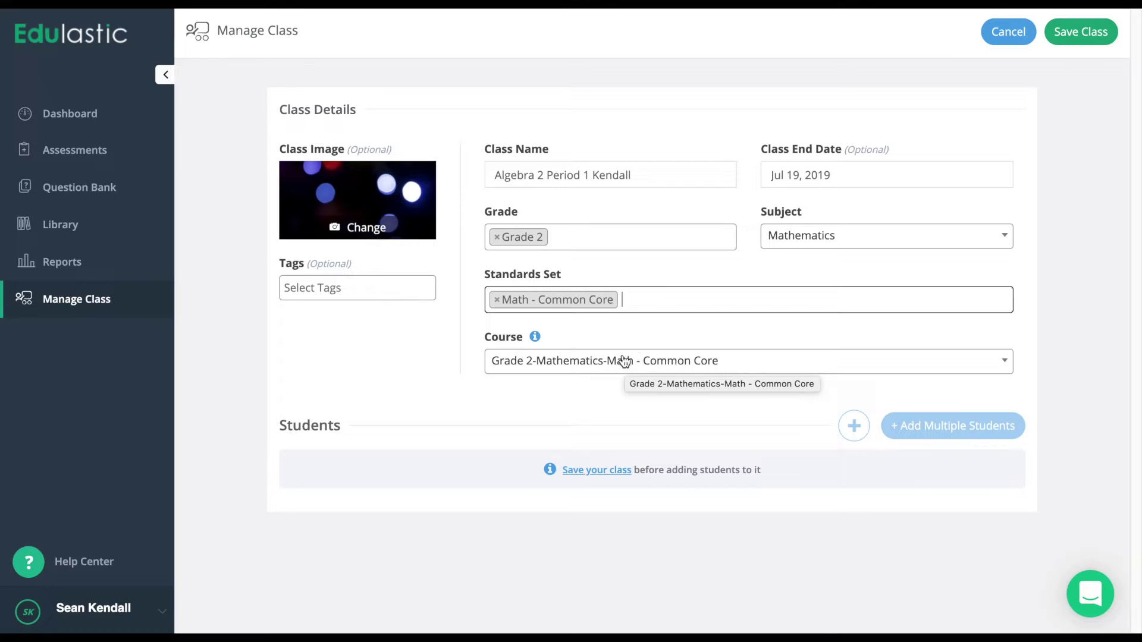
left_click(1102, 37)
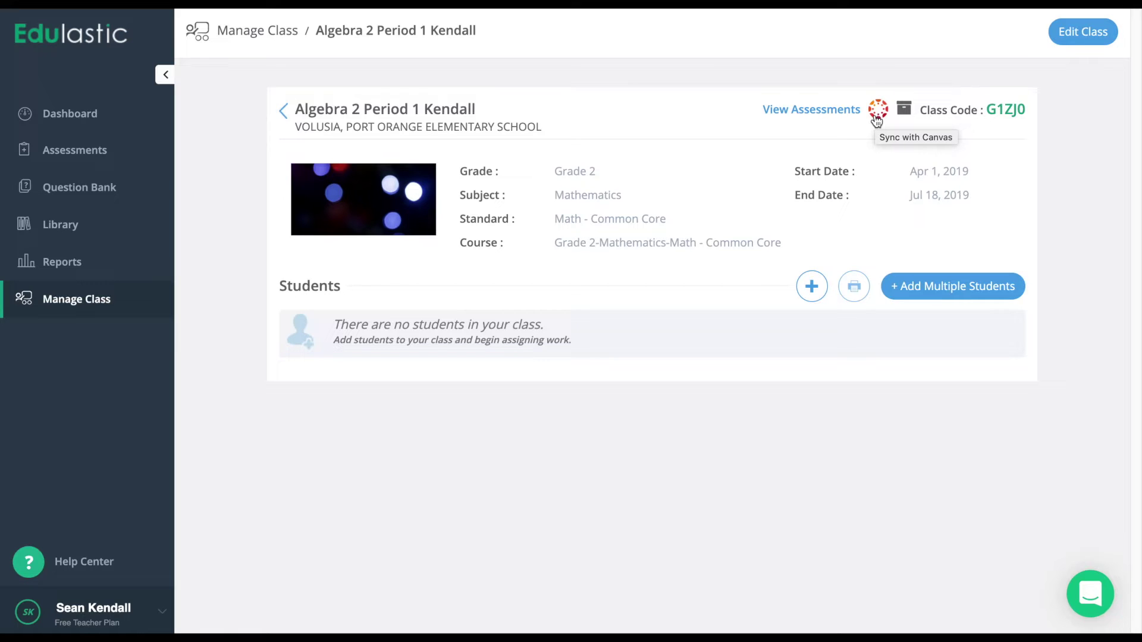
Open the Add Multiple Students dialog for the new class.
left_click(876, 121)
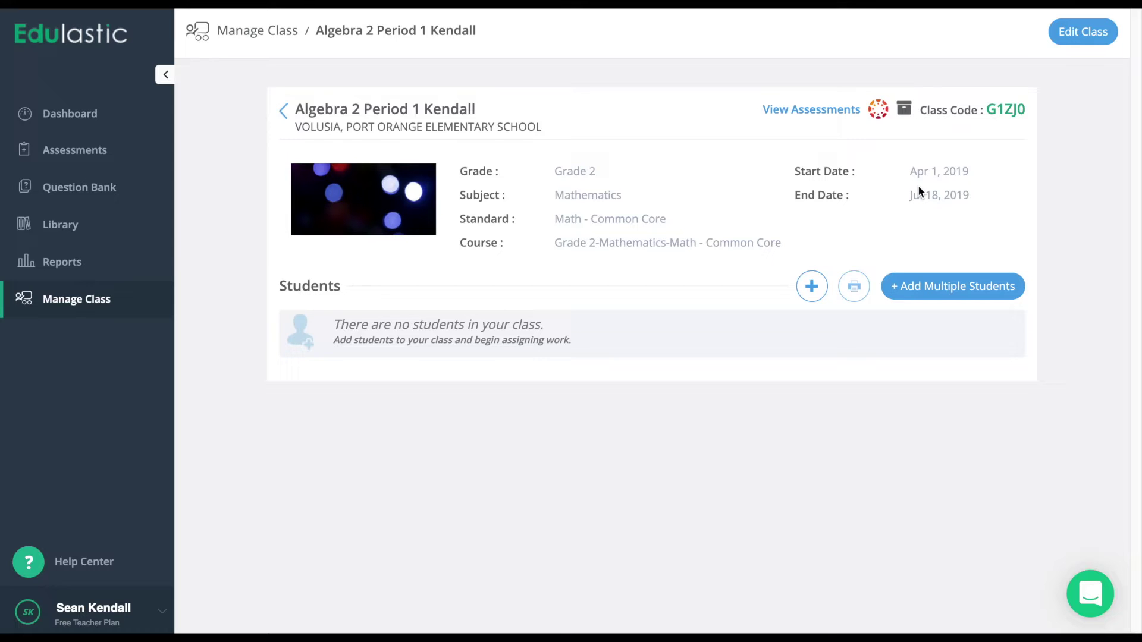
left_click(980, 293)
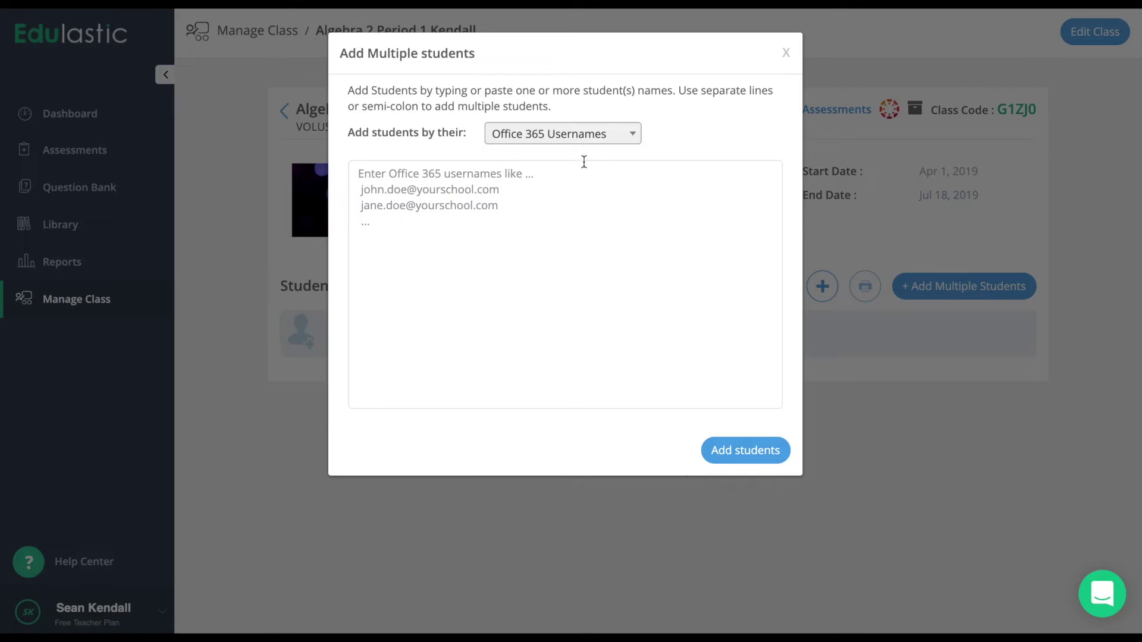
Review the student identification options, keep Office 365 Usernames, and enter a student username.
left_click(568, 137)
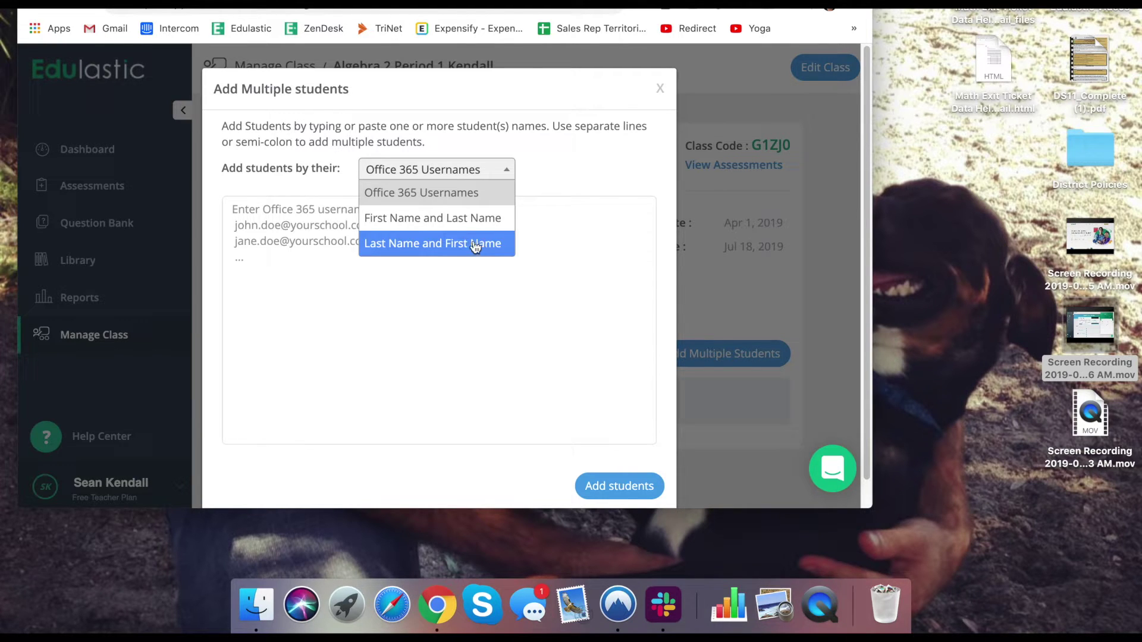
left_click(318, 287)
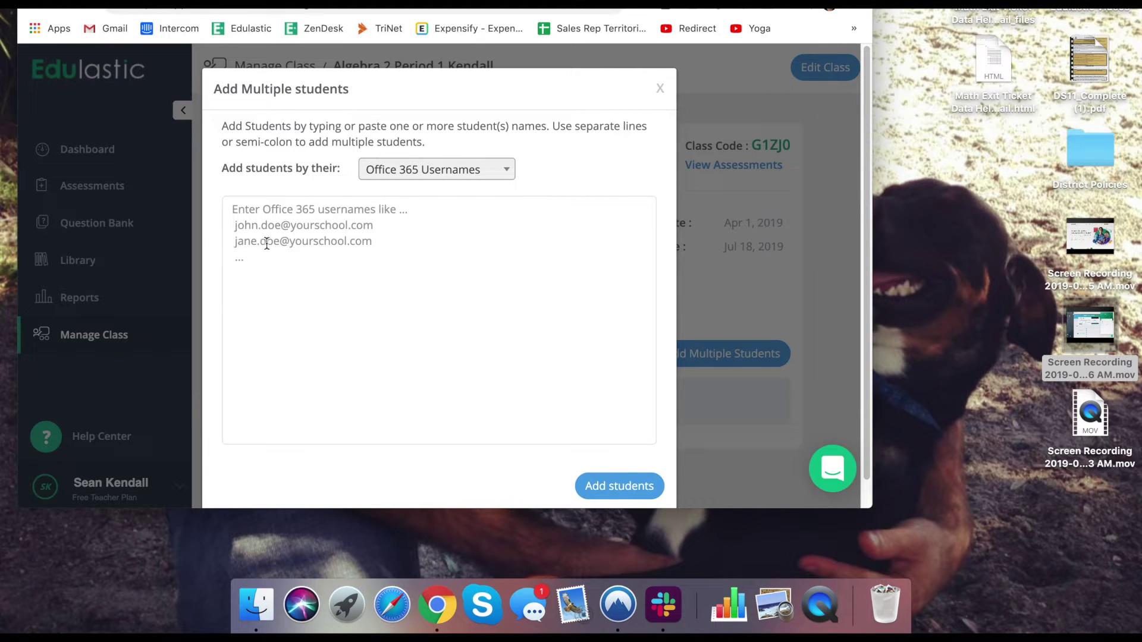
left_click(477, 172)
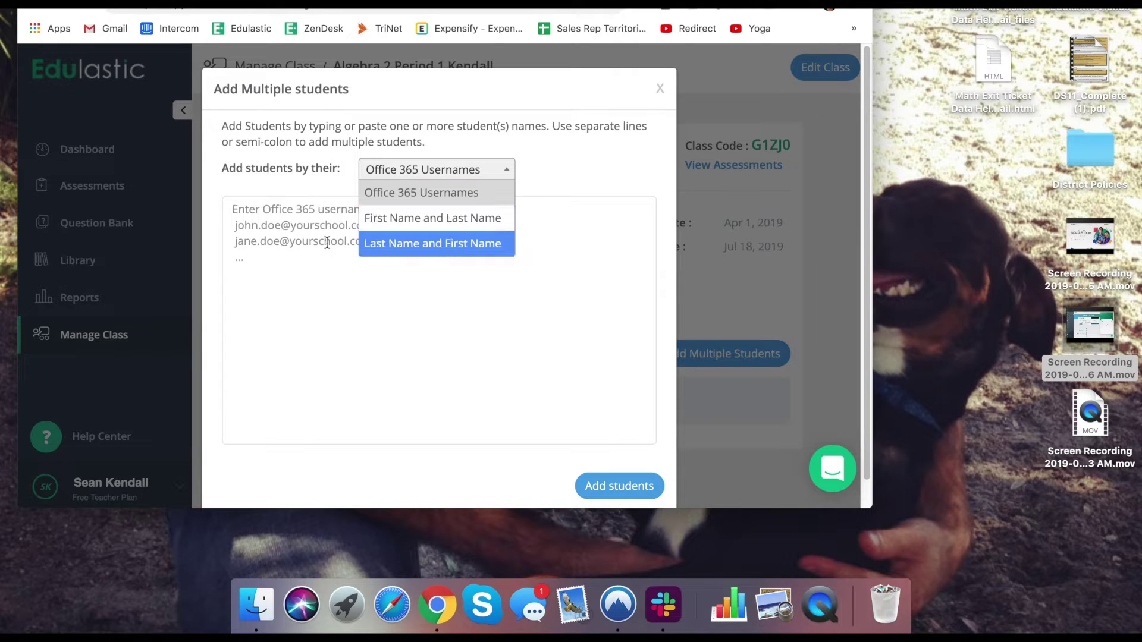
left_click(308, 238)
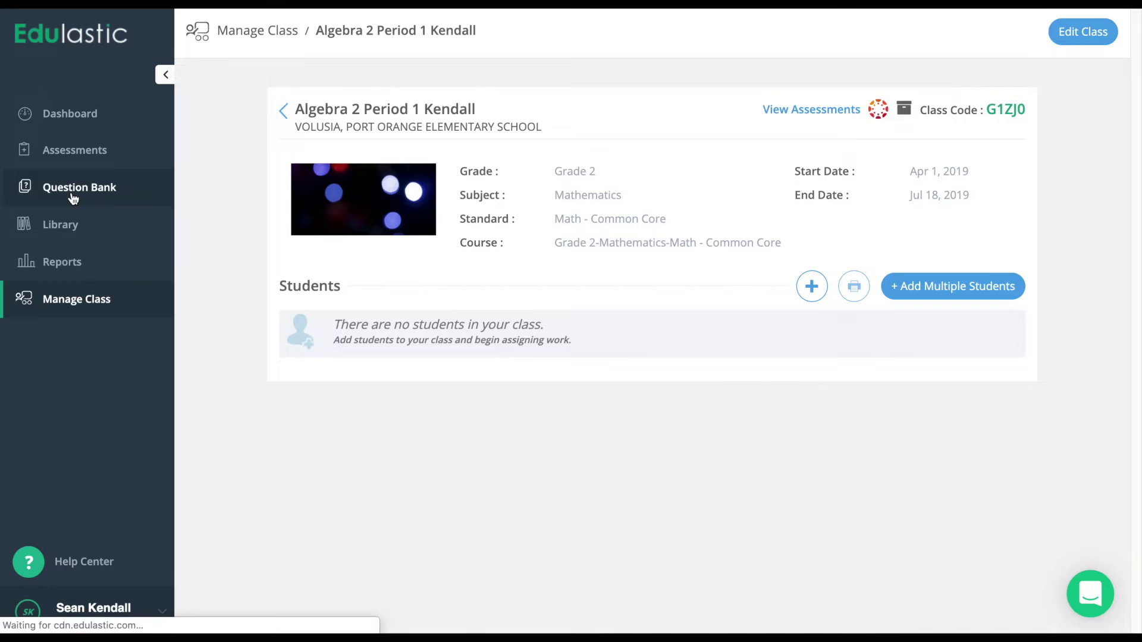
In the Question Bank, clear all filters and filter to Grade 4, Mathematics, Math - Common Core.
left_click(73, 198)
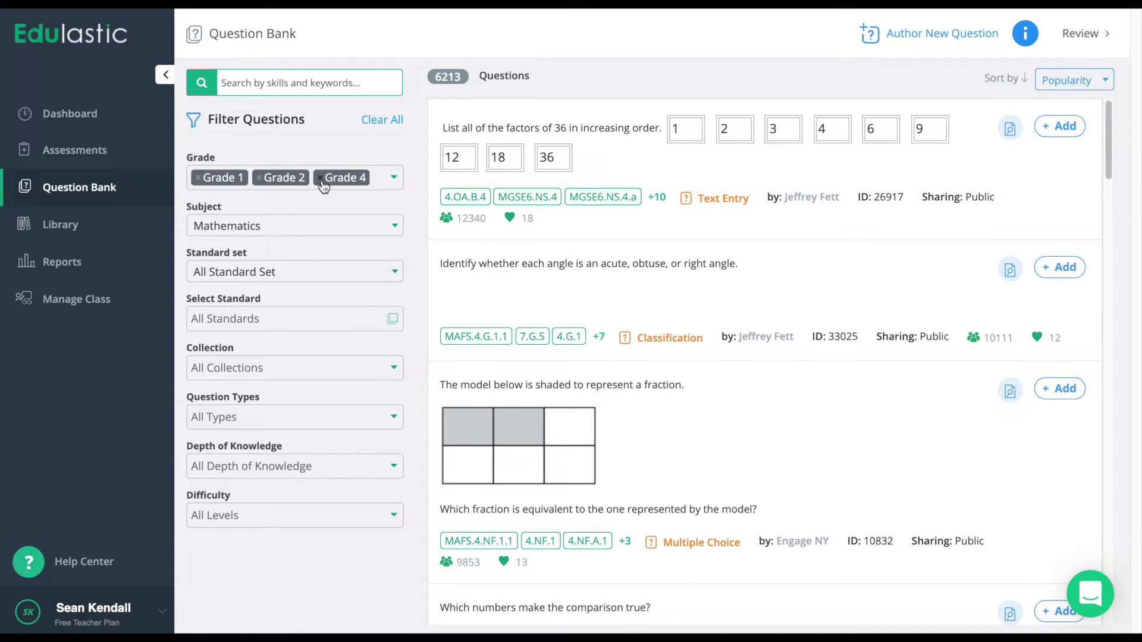
left_click(382, 119)
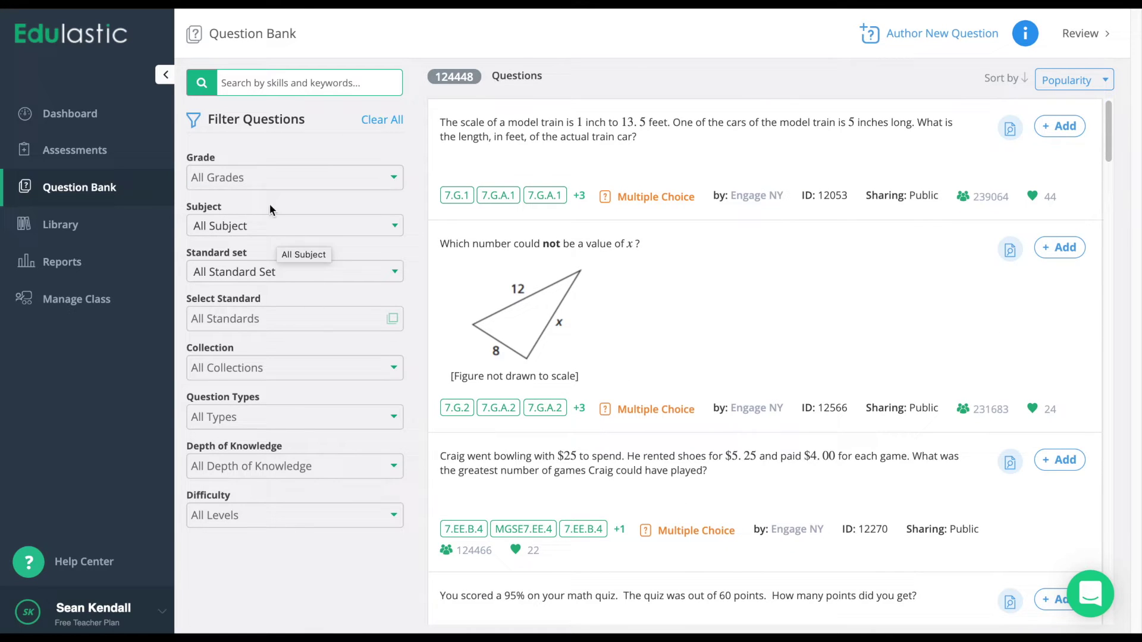
left_click(256, 176)
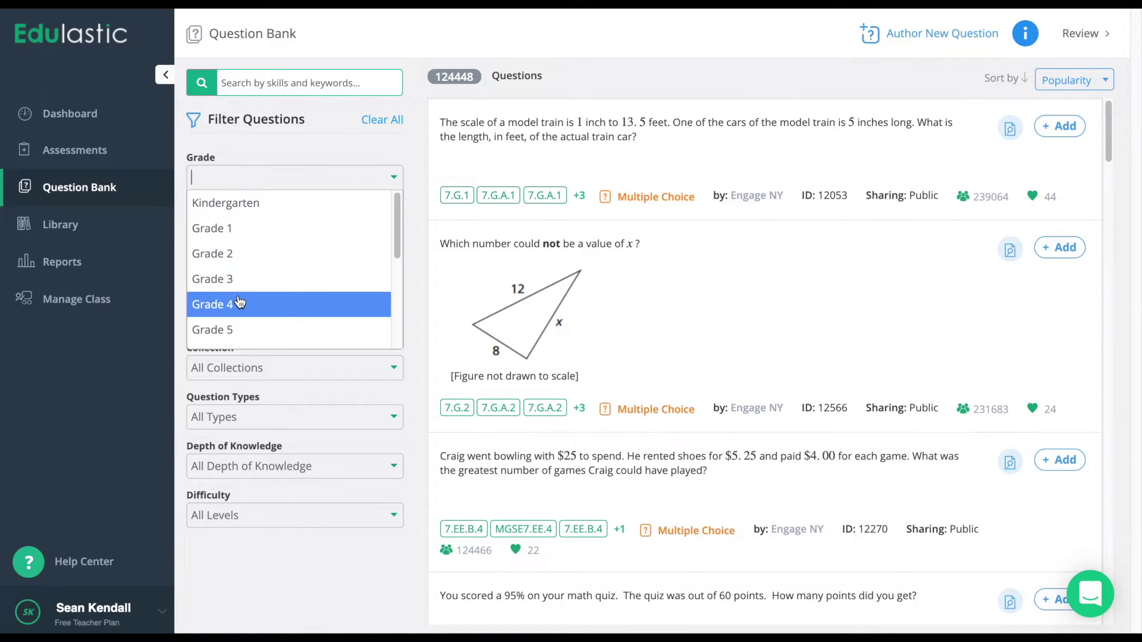
left_click(242, 303)
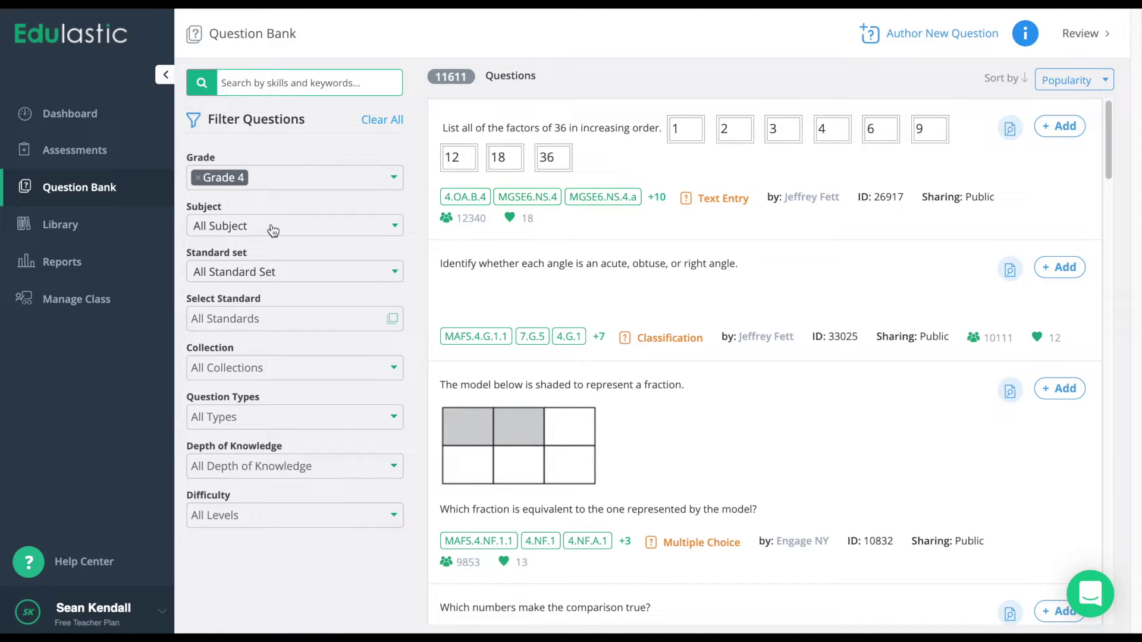
left_click(272, 230)
left_click(250, 300)
left_click(237, 277)
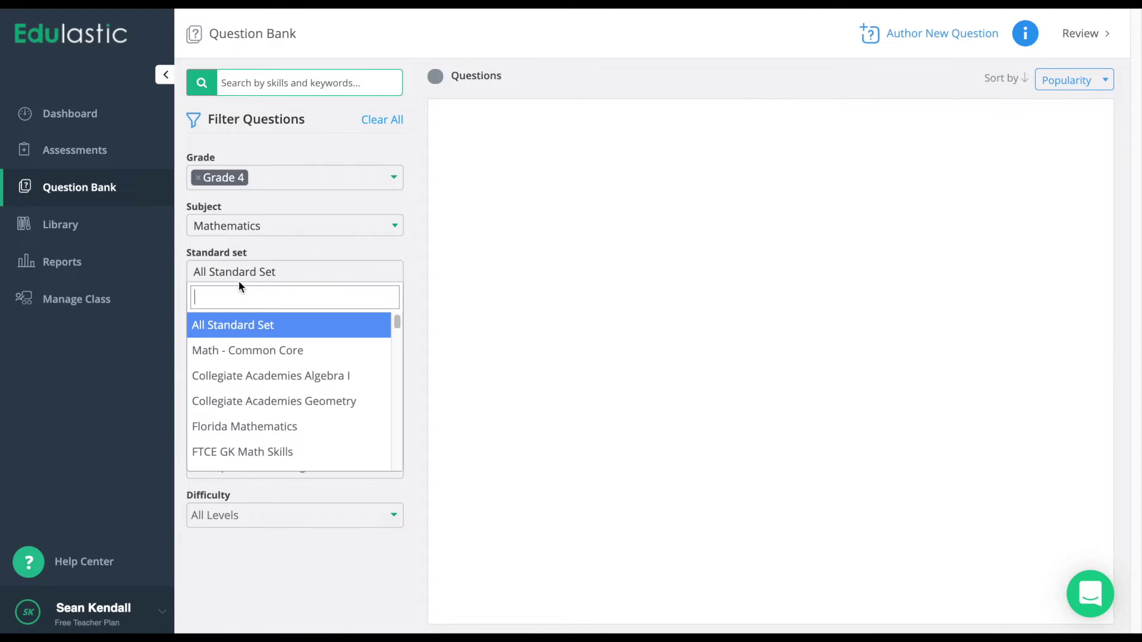
left_click(253, 348)
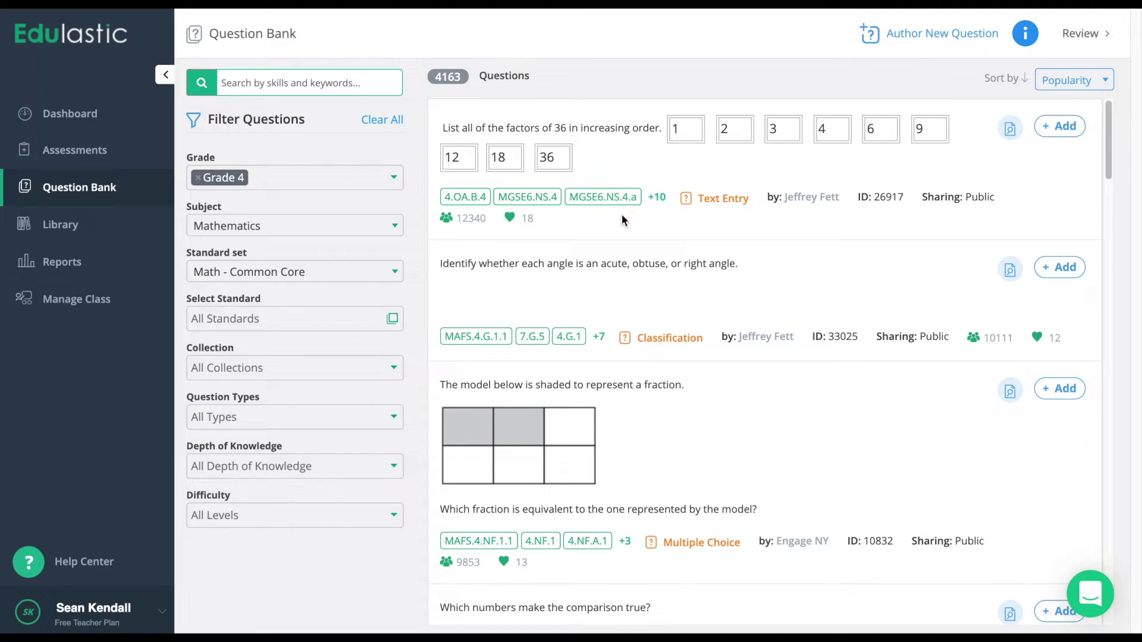
scroll(620, 406, "down", 1)
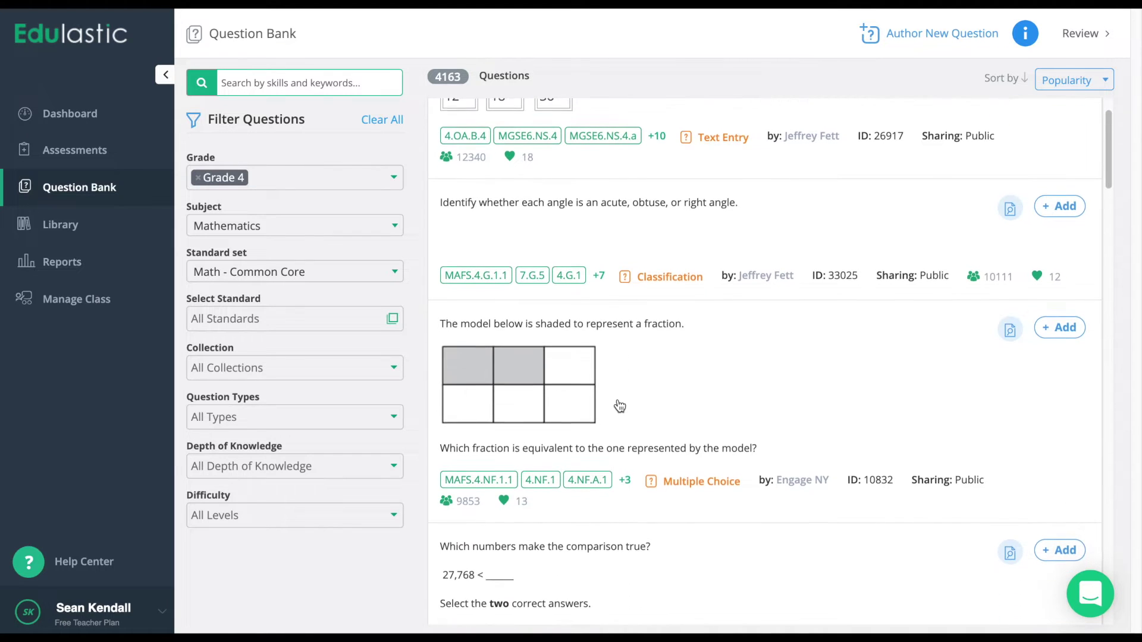
scroll(620, 406, "up", 1)
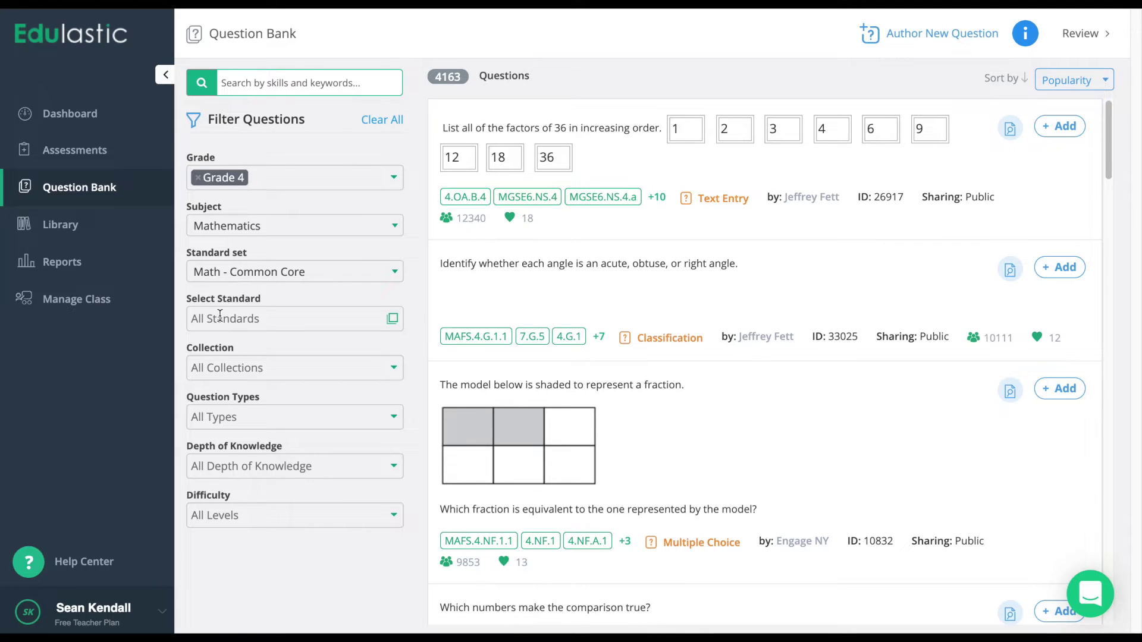
Select all 4.G Geometry standards (4.G.A.1 to 4.G.A.3) in the standards picker and apply them.
left_click(392, 324)
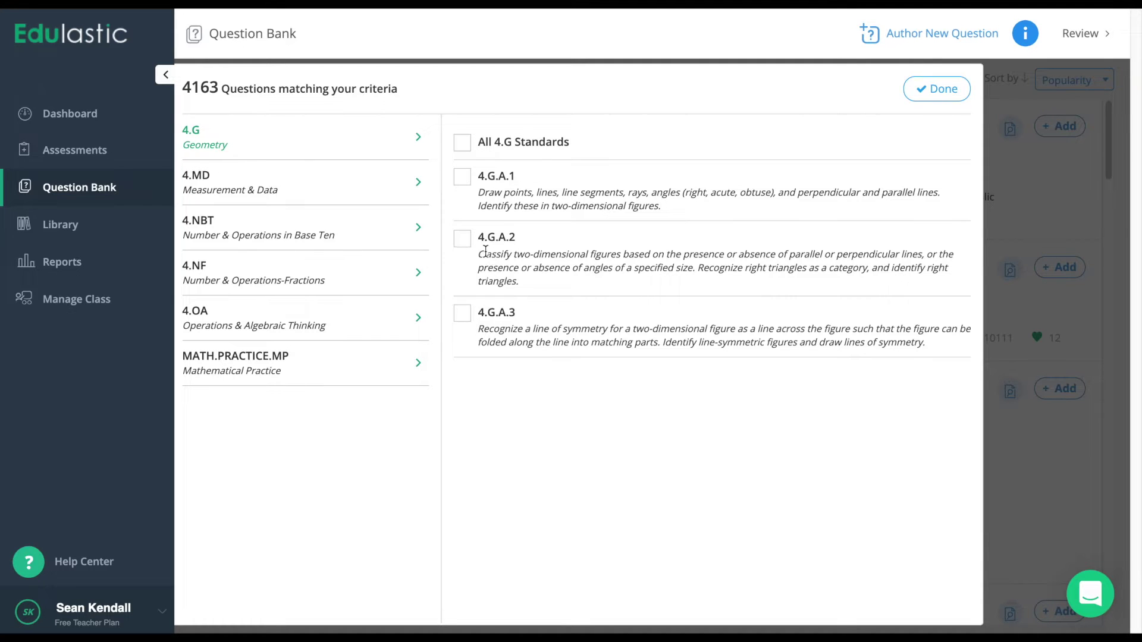
left_click(463, 179)
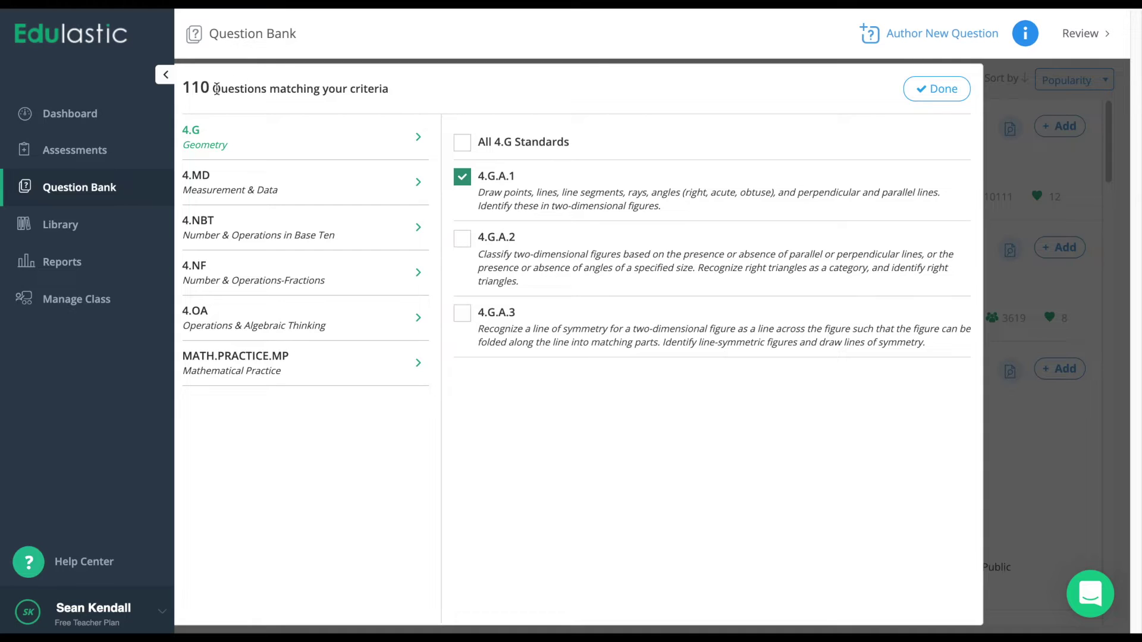
left_click(462, 143)
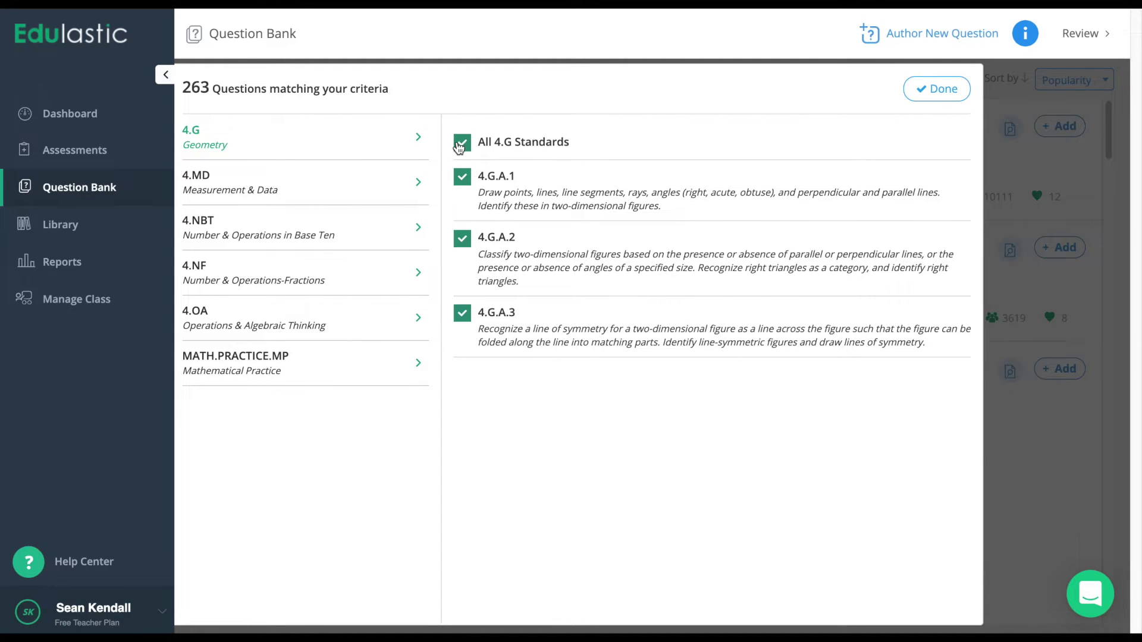
left_click(461, 142)
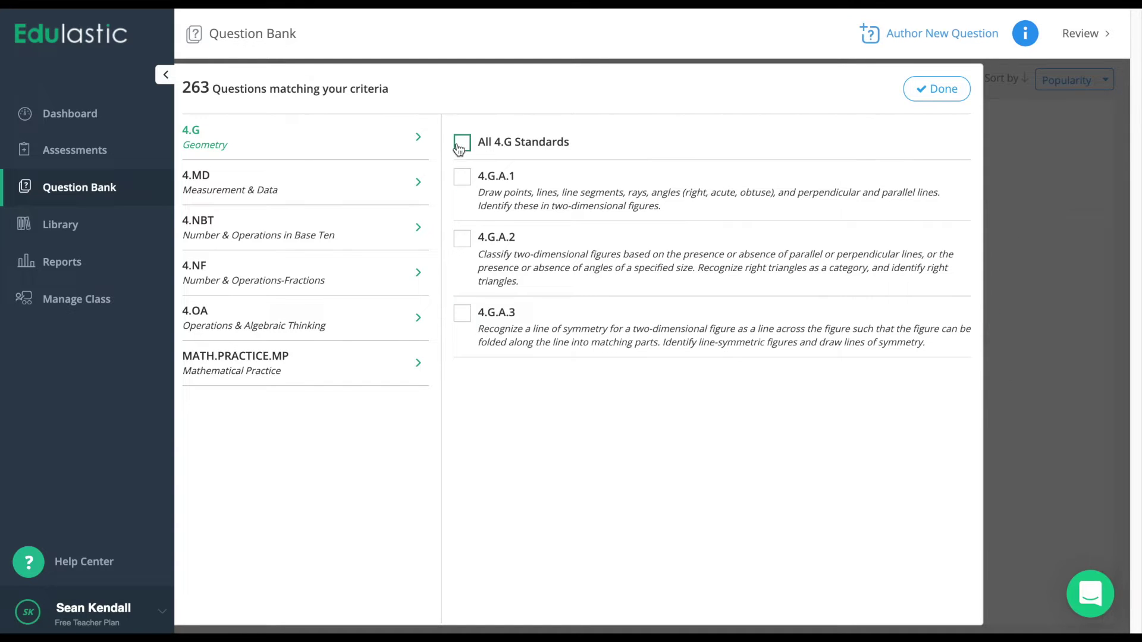
left_click(462, 178)
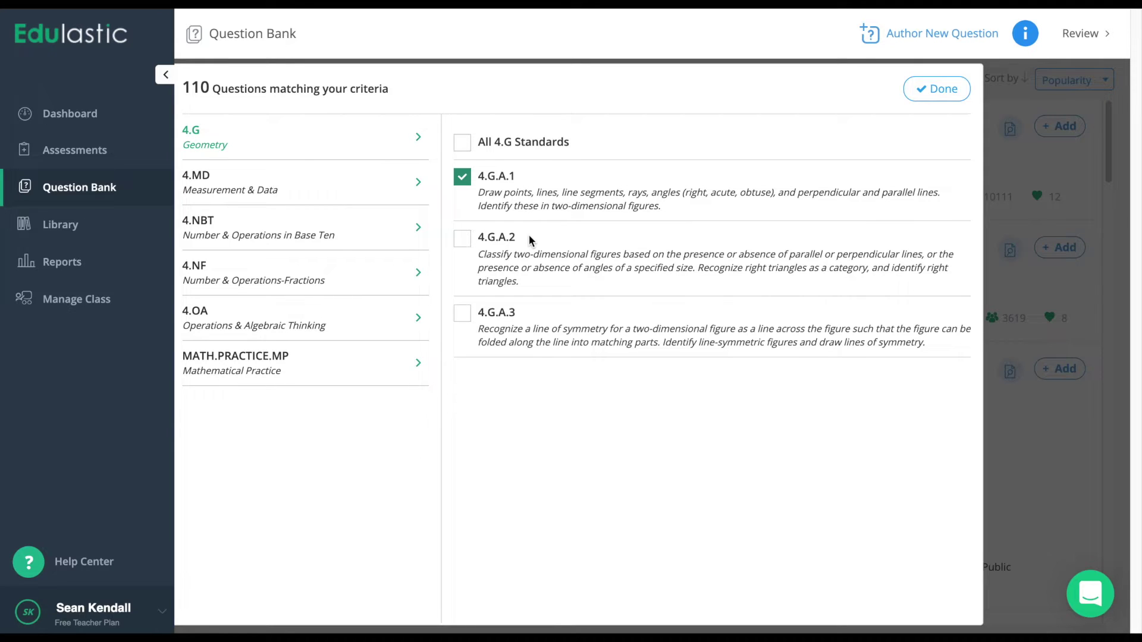
left_click(462, 142)
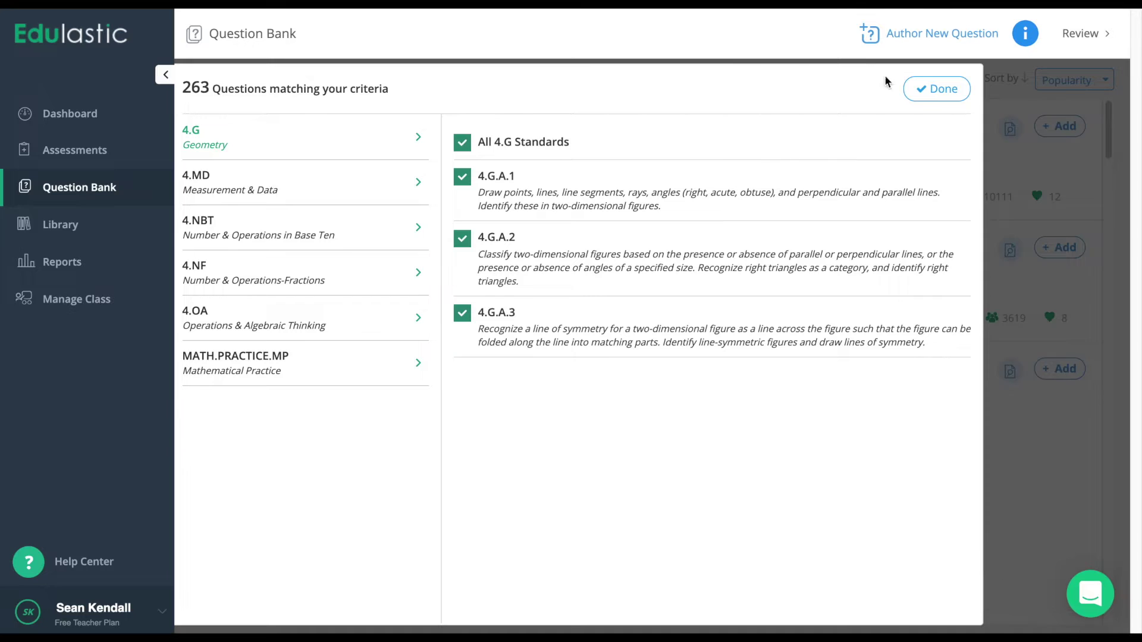
left_click(938, 89)
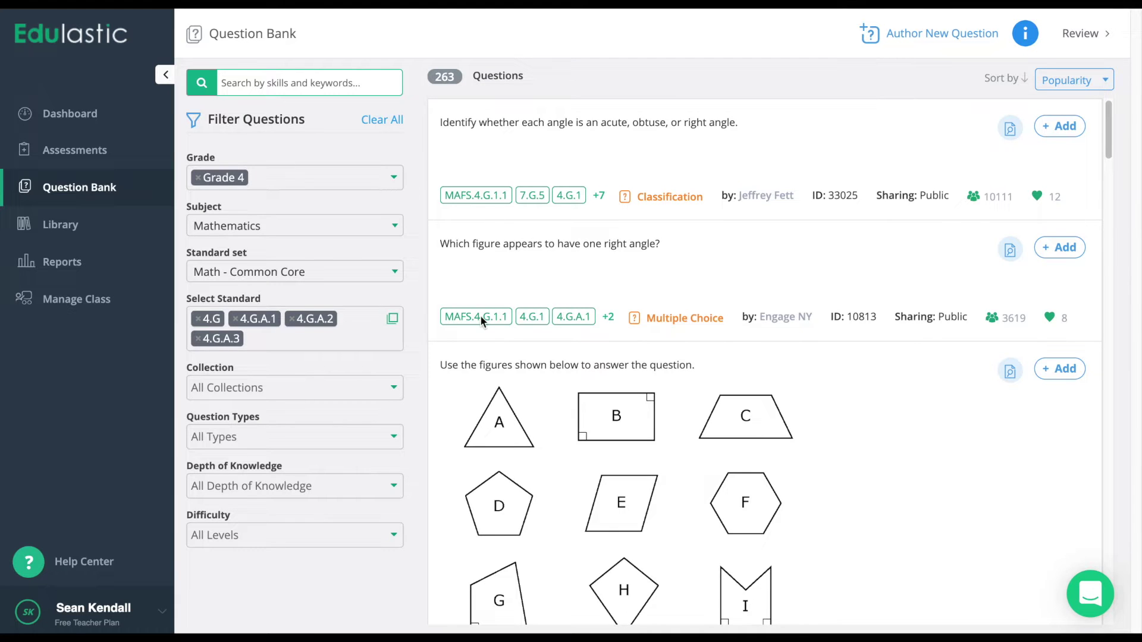
Remove the 4.G, 4.G.A.2 and 4.G.A.3 standard chips so only 4.G.A.1 remains.
scroll(547, 244, "down", 3)
scroll(547, 244, "down", 7)
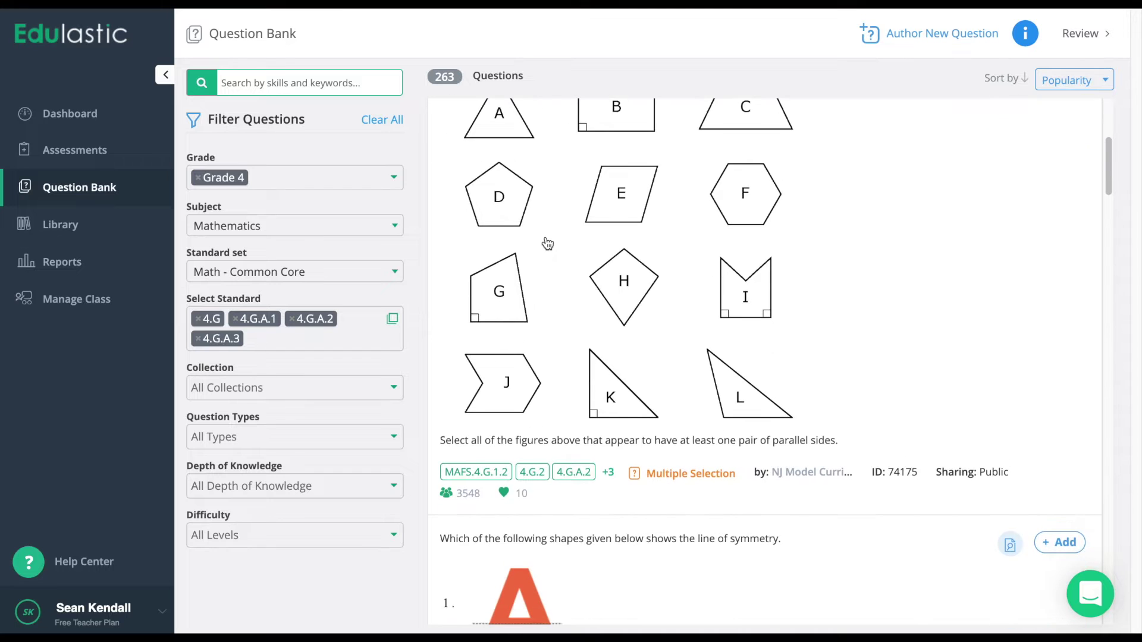
scroll(548, 244, "down", 6)
scroll(547, 244, "up", 12)
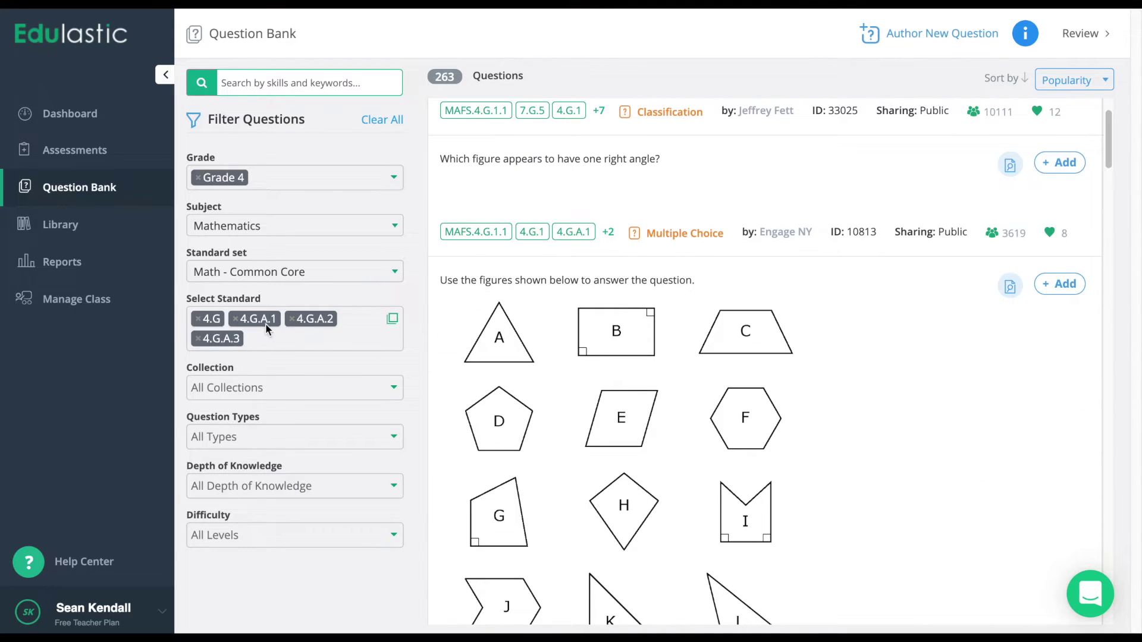
left_click(199, 321)
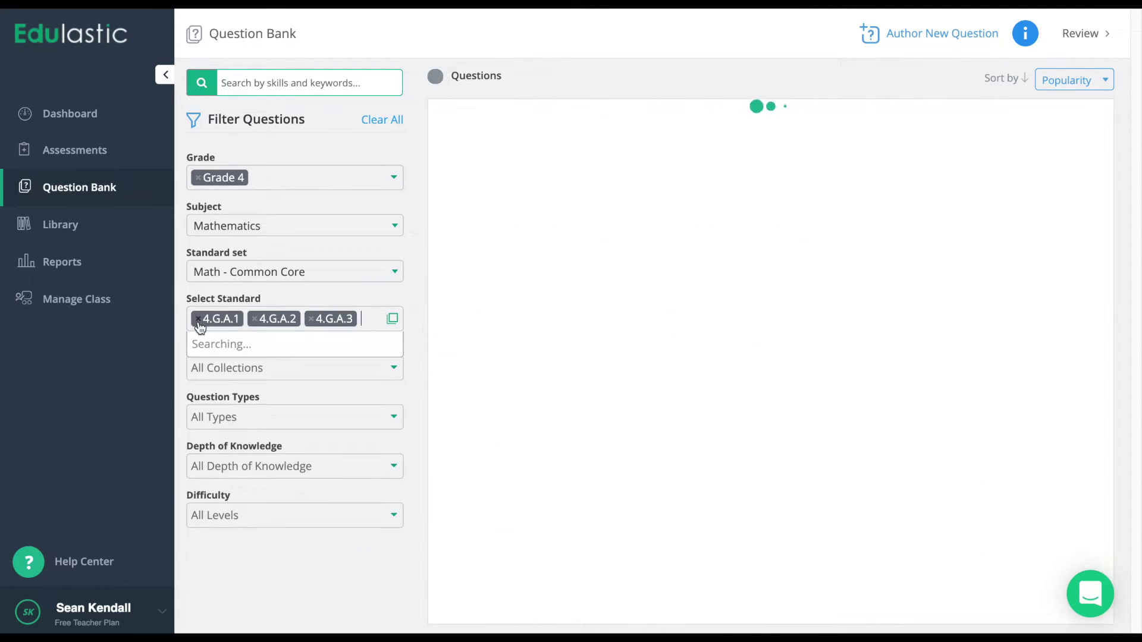
left_click(255, 320)
left_click(255, 319)
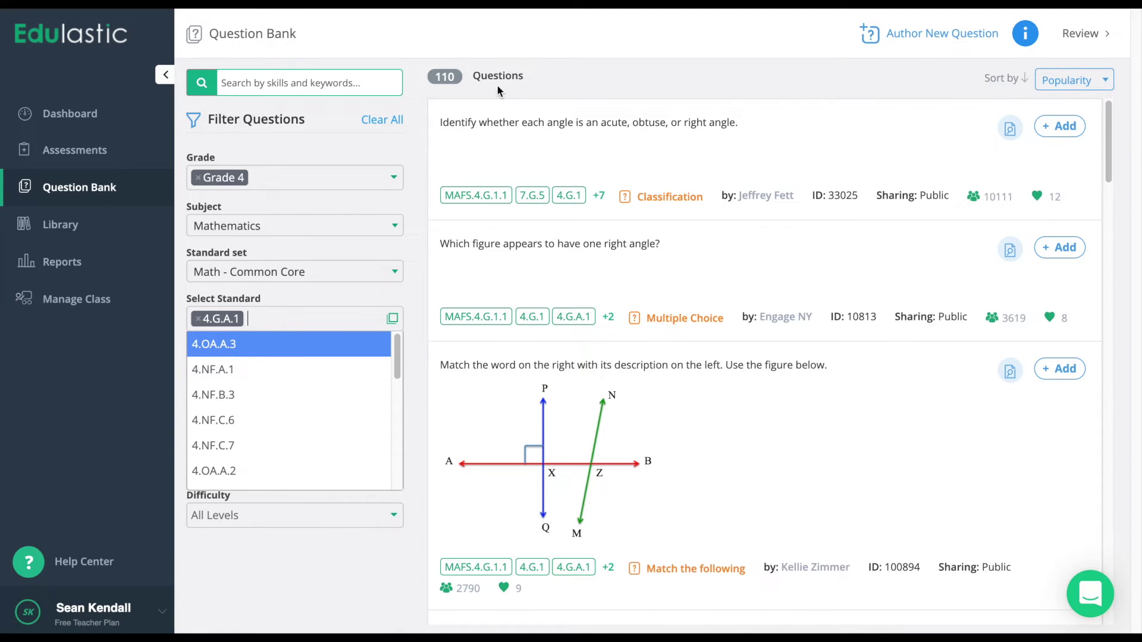
left_click(562, 73)
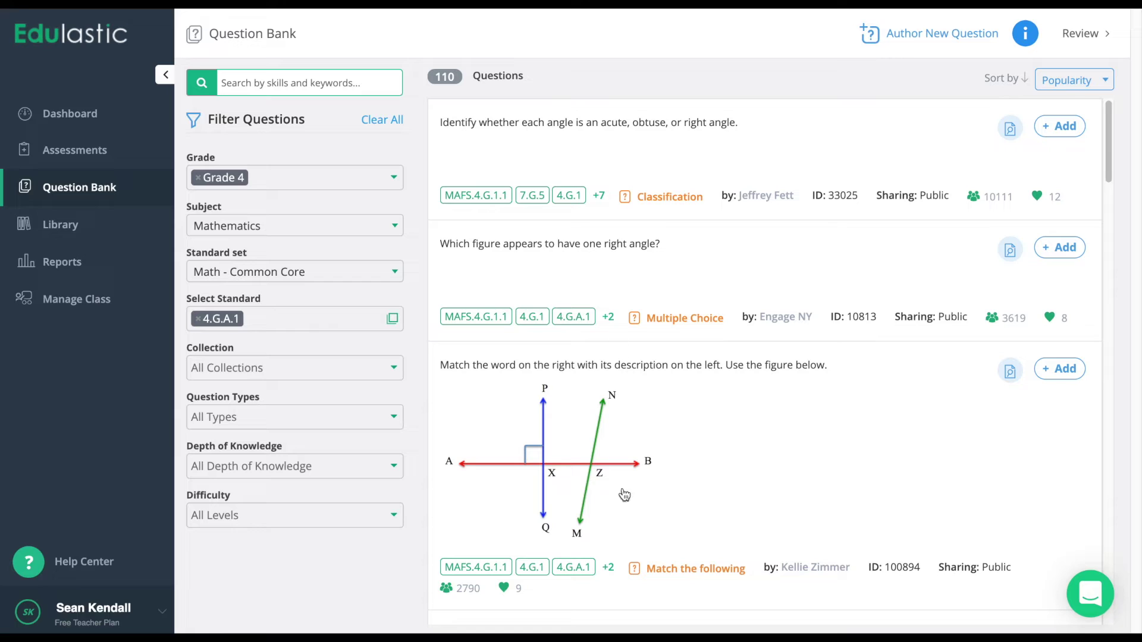
left_click(275, 361)
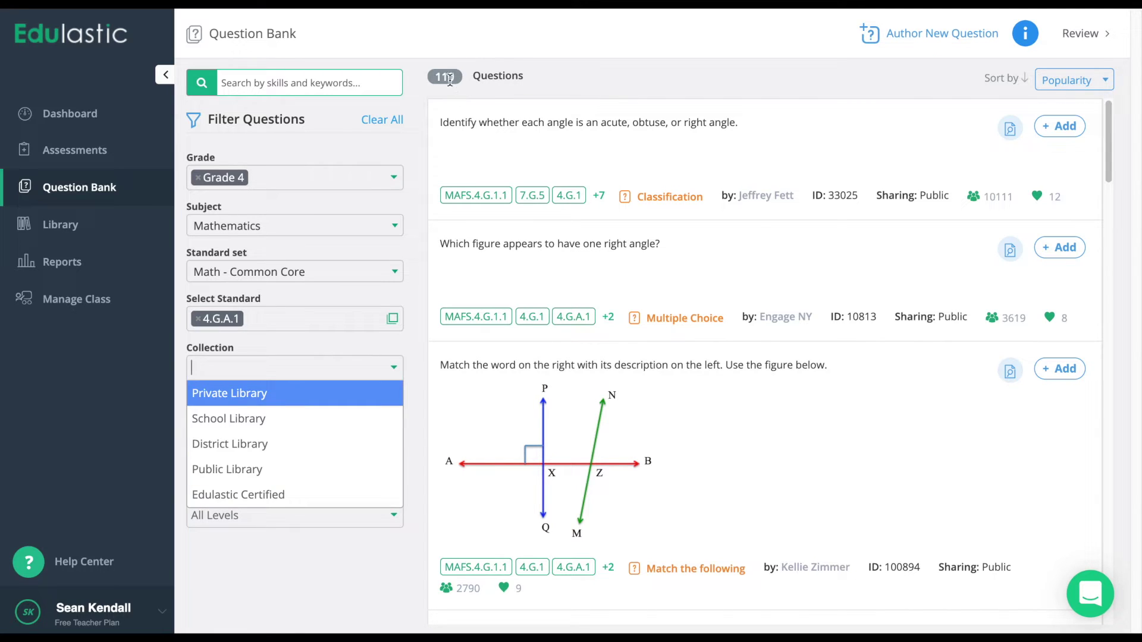
Limit results to the Edulastic Certified collection and highlight the 56-question count.
left_click(286, 499)
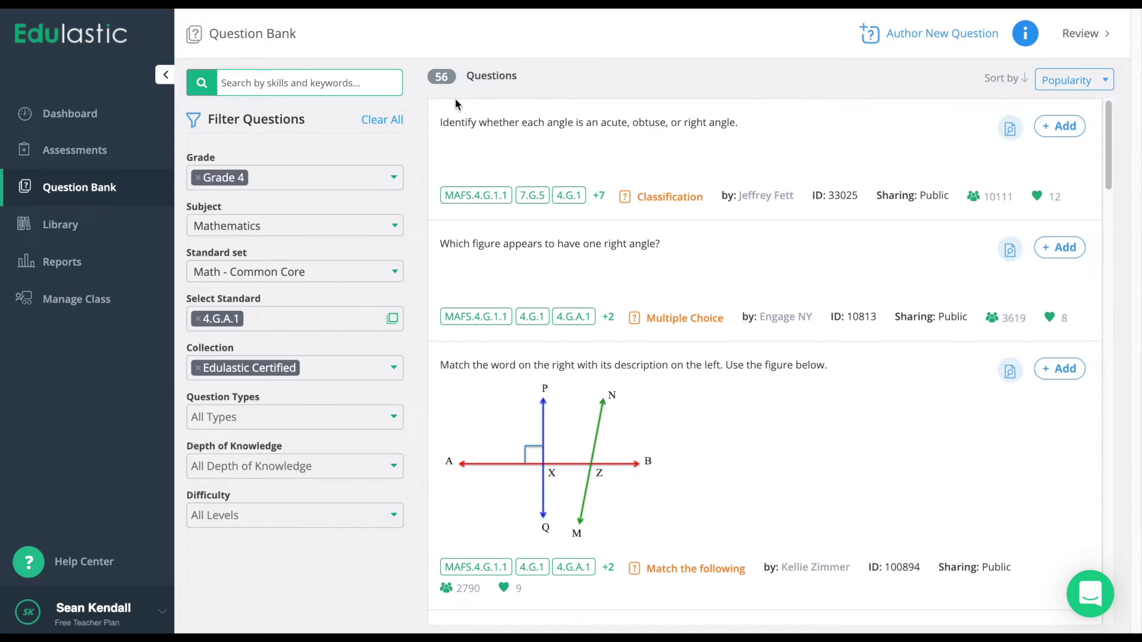
double_click(446, 78)
left_click(563, 81)
left_click(562, 141)
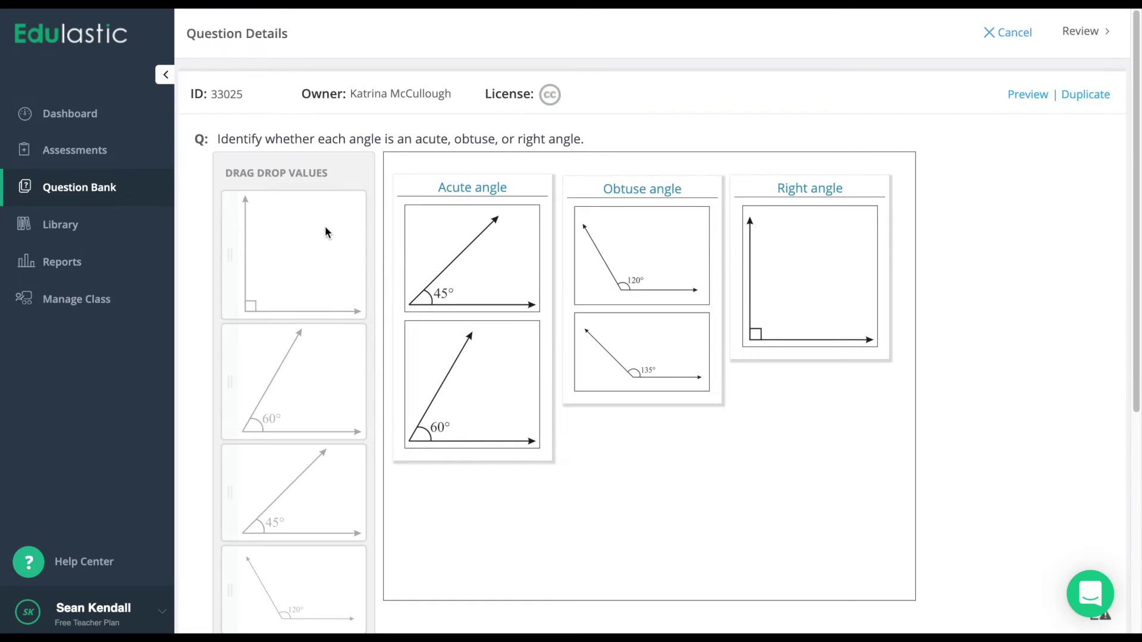
scroll(854, 253, "down", 5)
scroll(855, 252, "up", 5)
left_click(1007, 32)
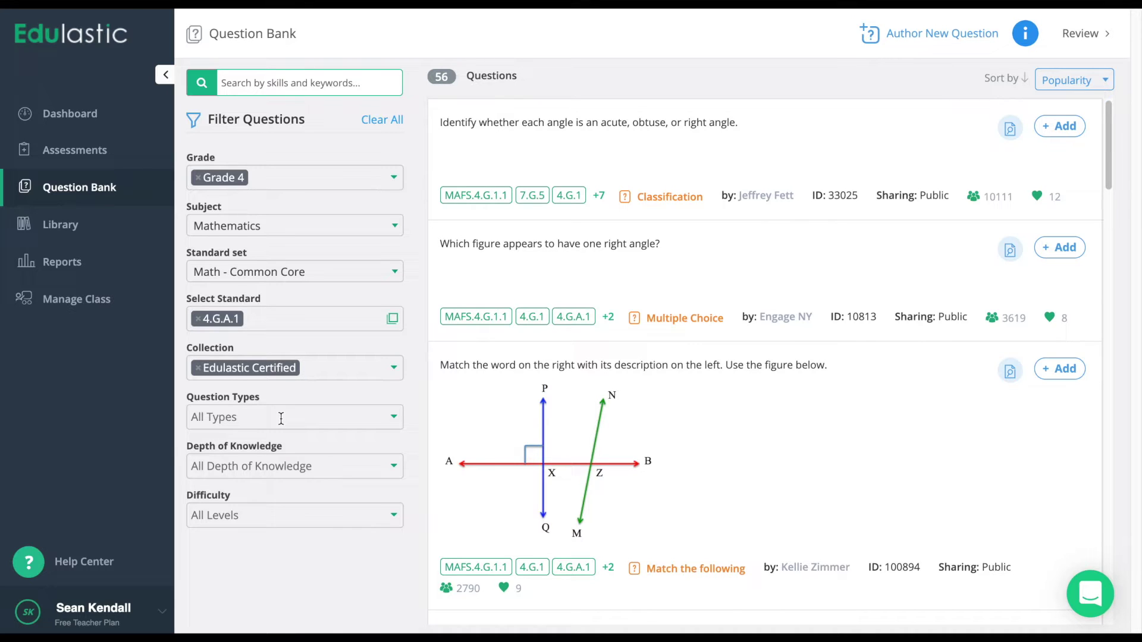
Add the Passage Based question type filter, leaving one passage question.
left_click(281, 418)
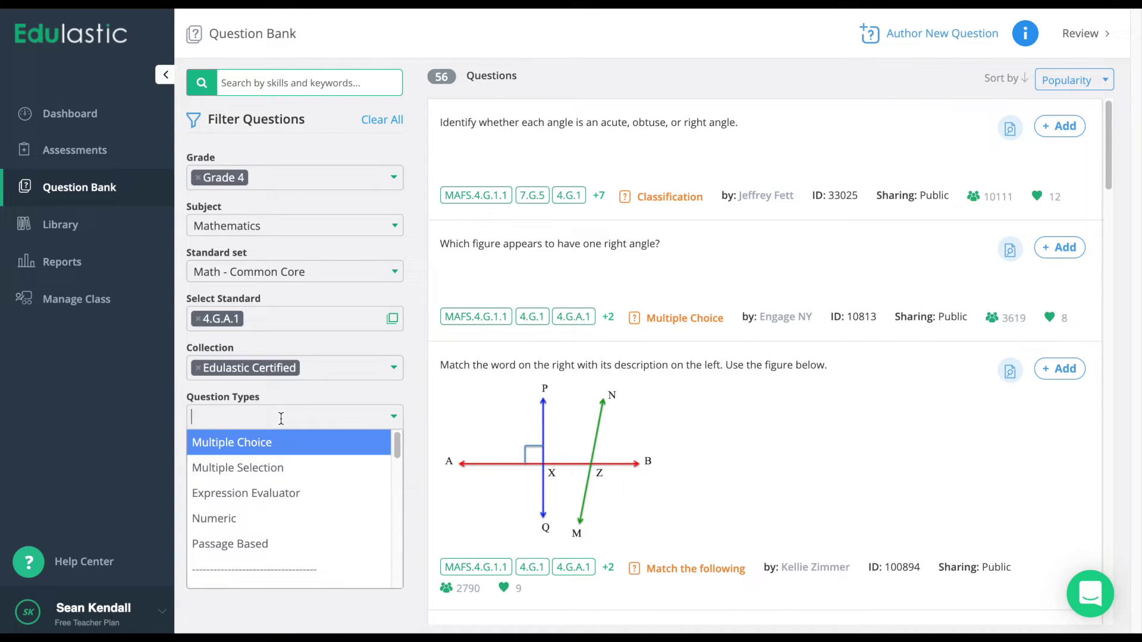
left_click(285, 545)
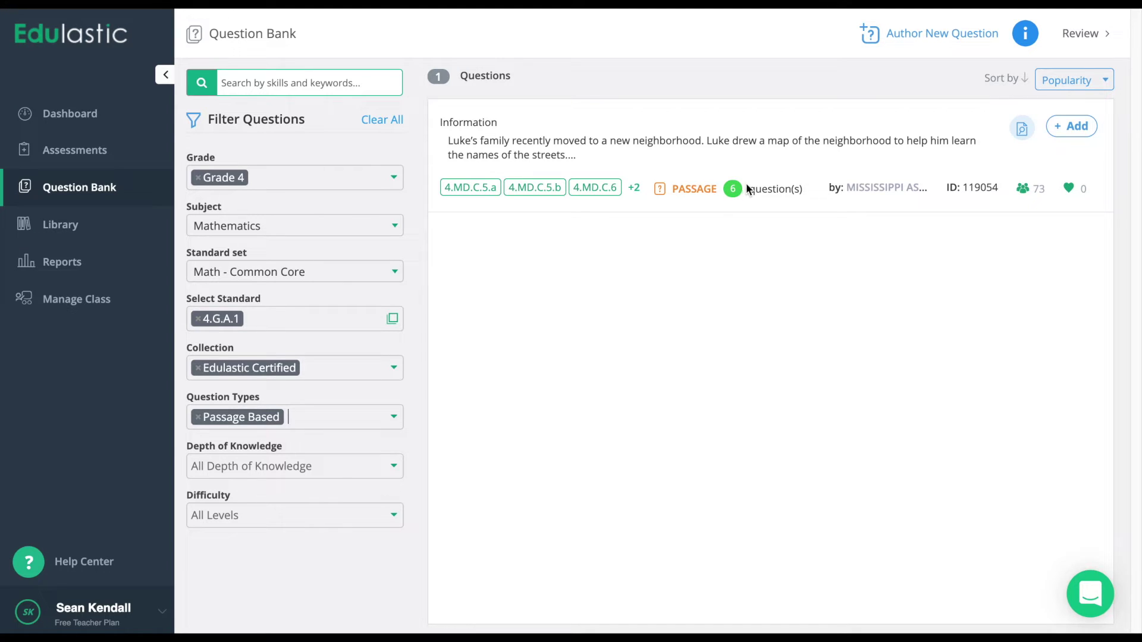
left_click(1019, 143)
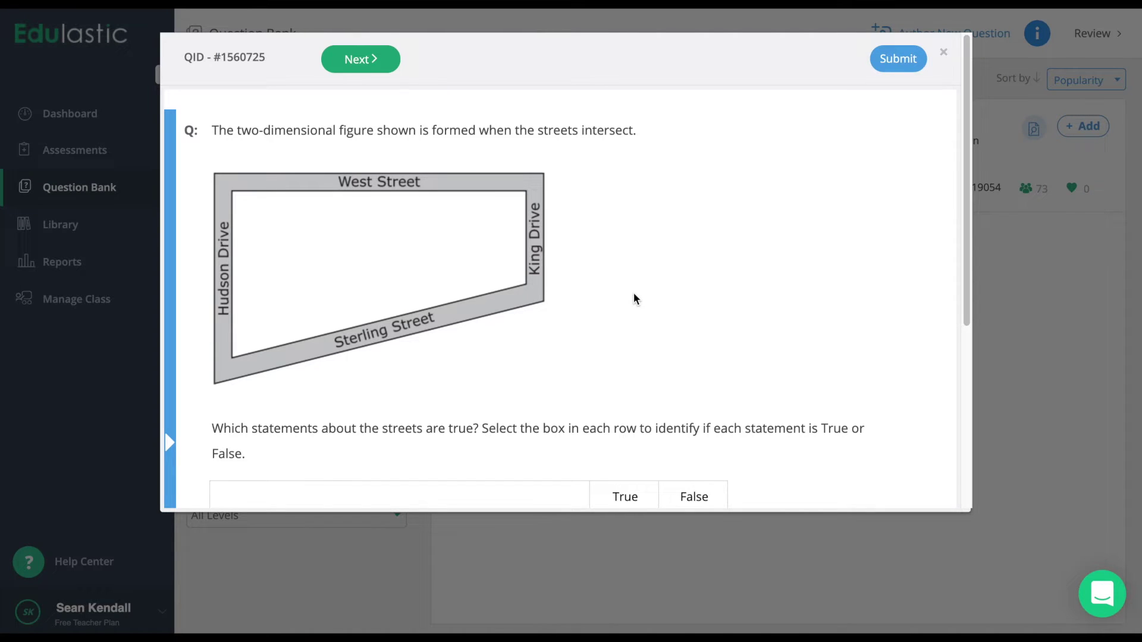
scroll(634, 298, "down", 3)
left_click(169, 309)
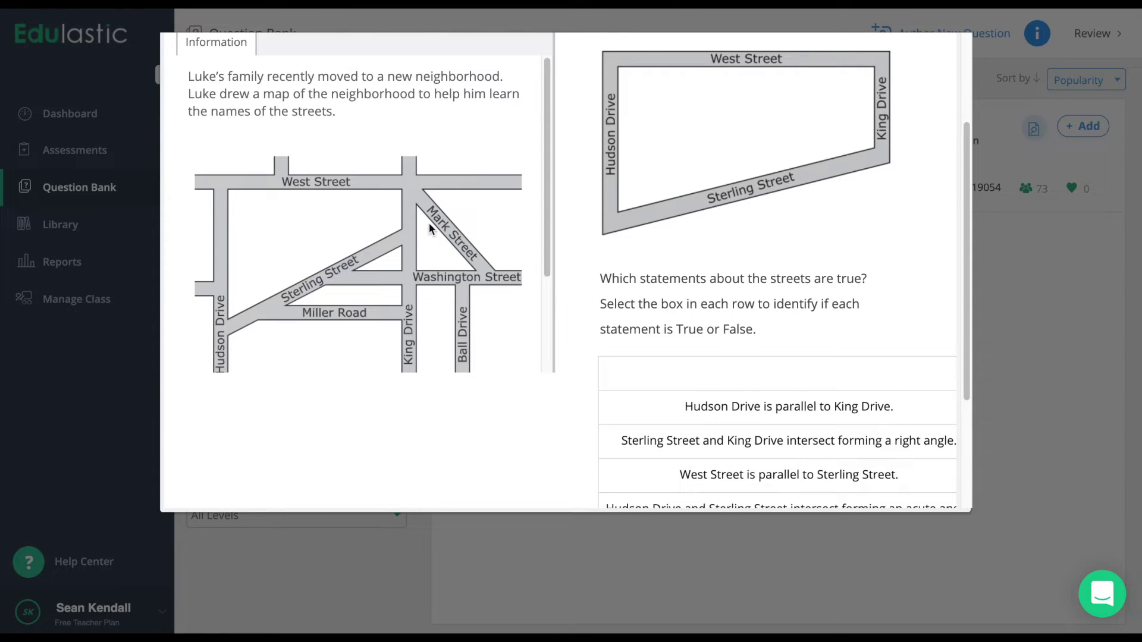
scroll(469, 143, "up", 2)
scroll(469, 140, "down", 2)
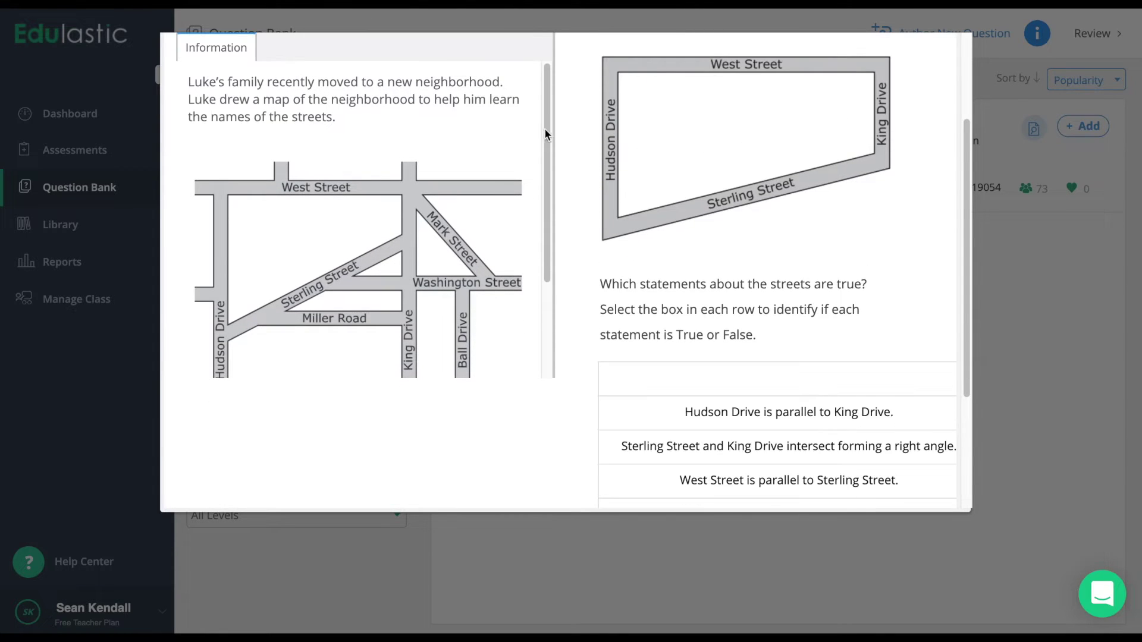
scroll(523, 247, "down", 2)
scroll(521, 268, "up", 1)
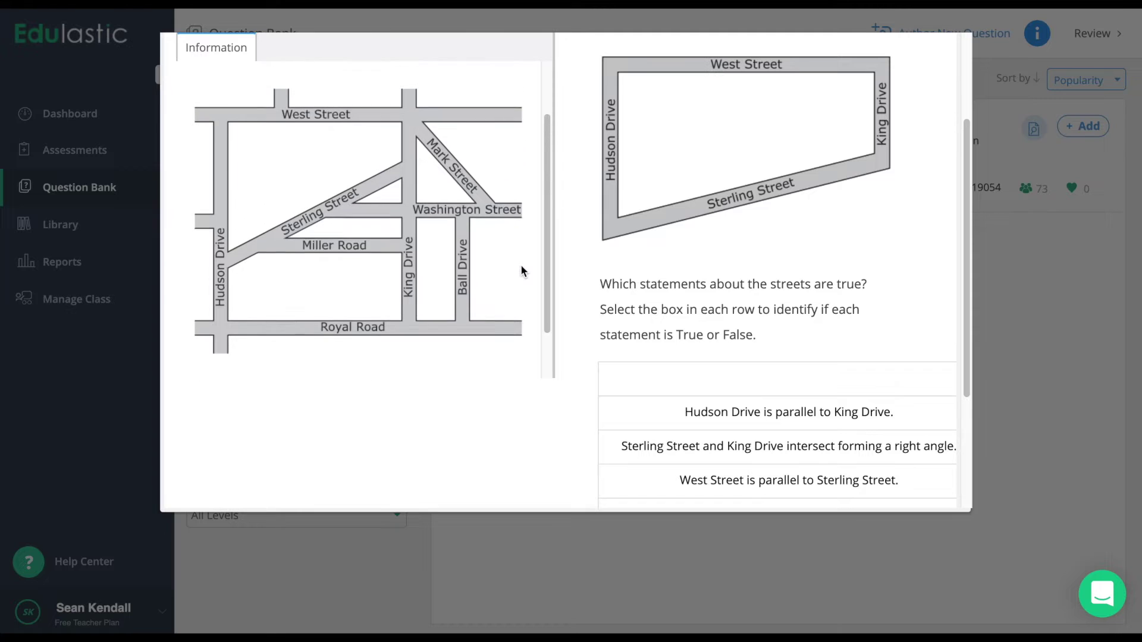
scroll(521, 271, "up", 2)
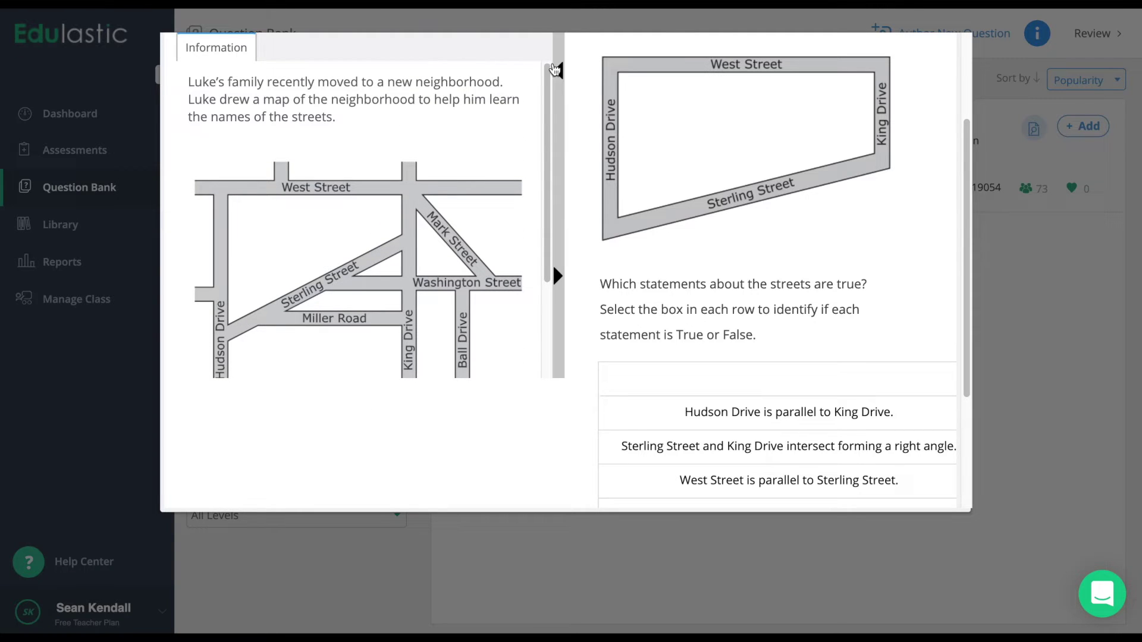
left_click(558, 69)
scroll(477, 256, "down", 5)
scroll(477, 252, "up", 1)
left_click(940, 51)
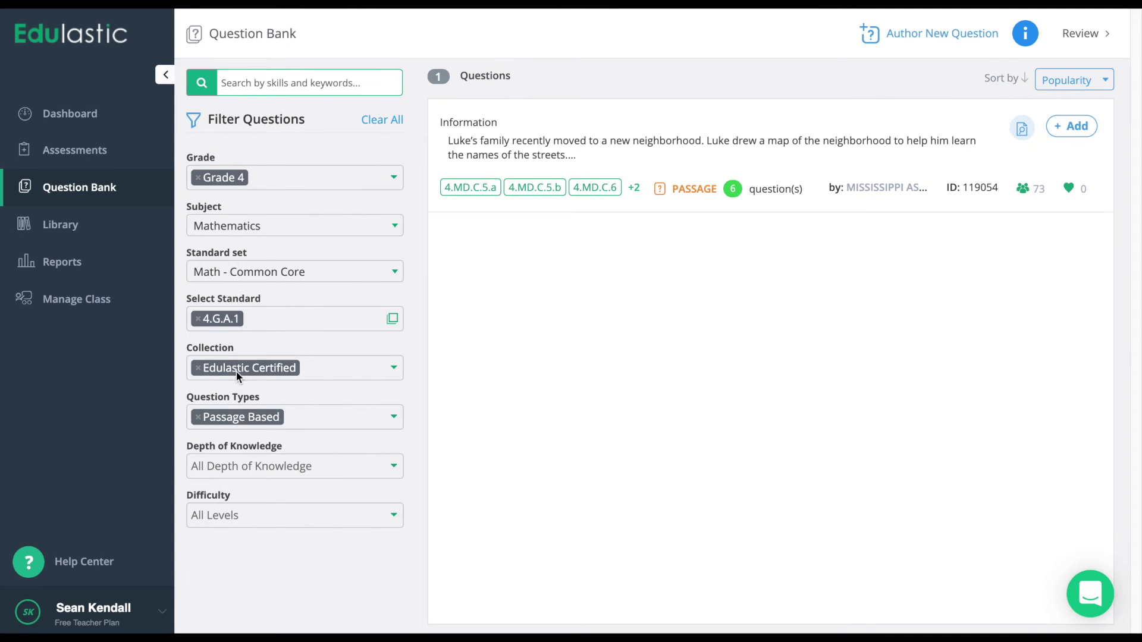
Remove the Passage Based type filter and start authoring a new question.
left_click(193, 420)
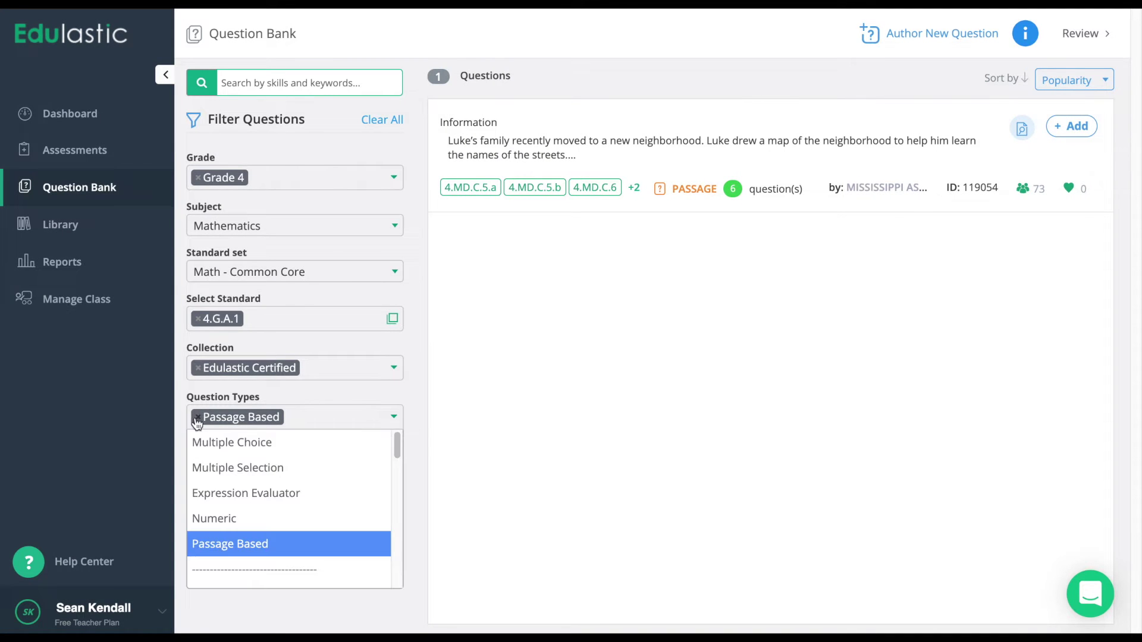
left_click(194, 420)
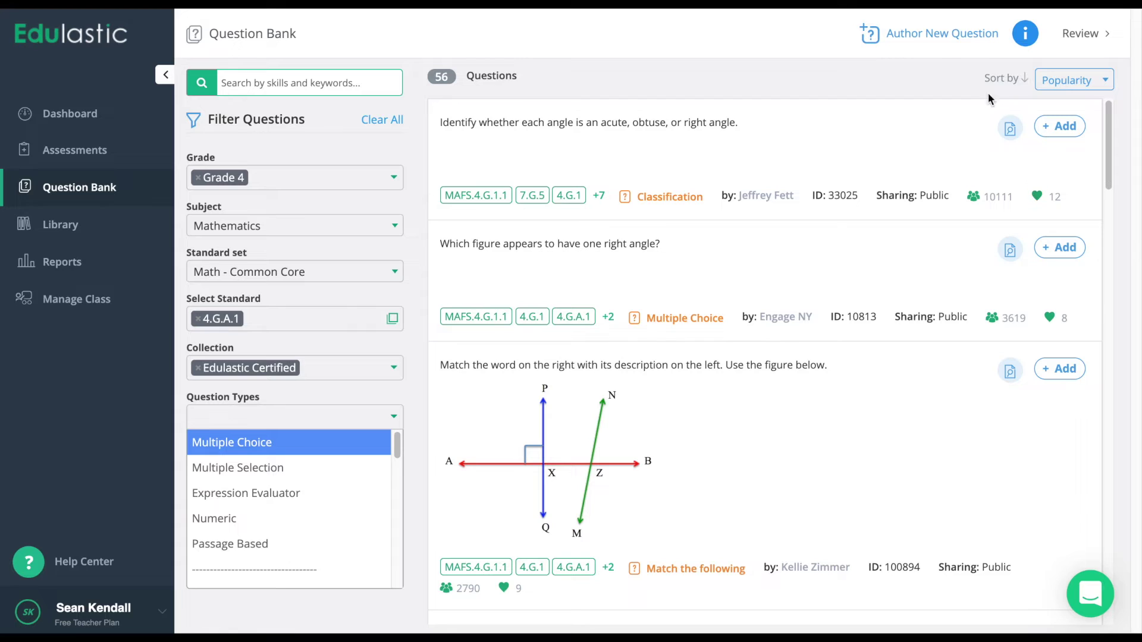
left_click(909, 37)
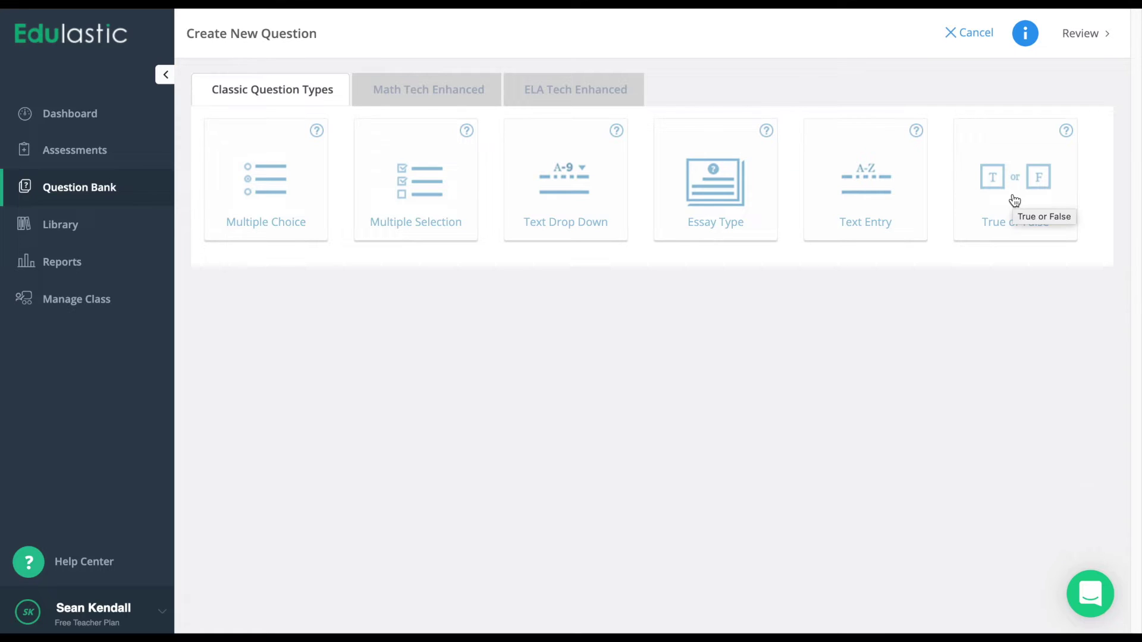
Browse the Math and ELA Tech Enhanced question types, then cancel creating a new question.
left_click(445, 89)
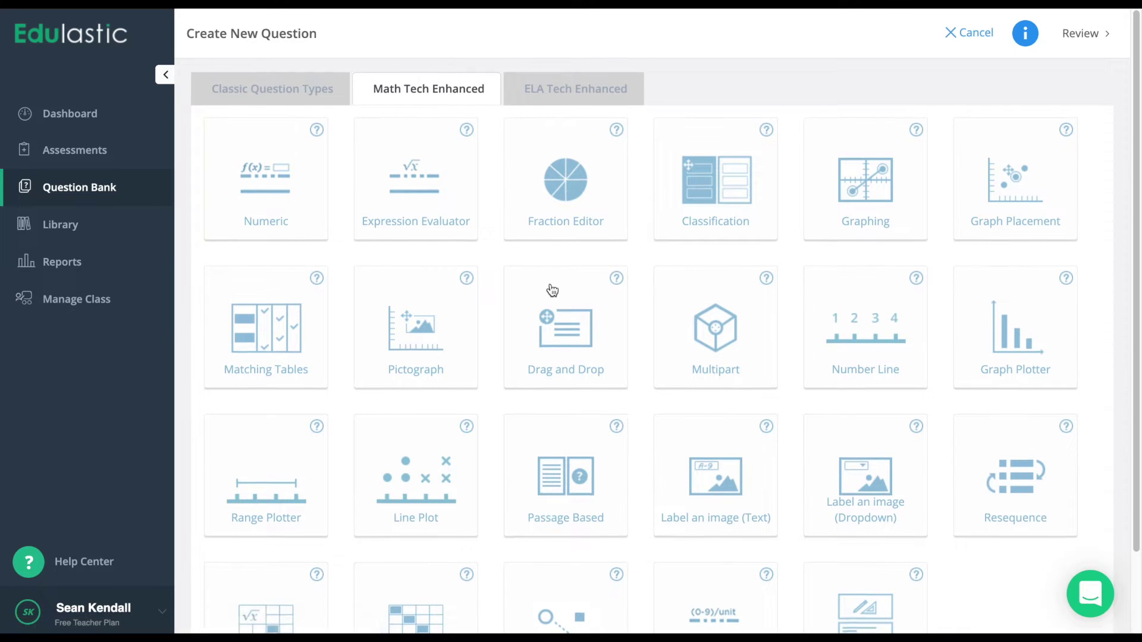
scroll(551, 288, "down", 3)
scroll(551, 288, "up", 1)
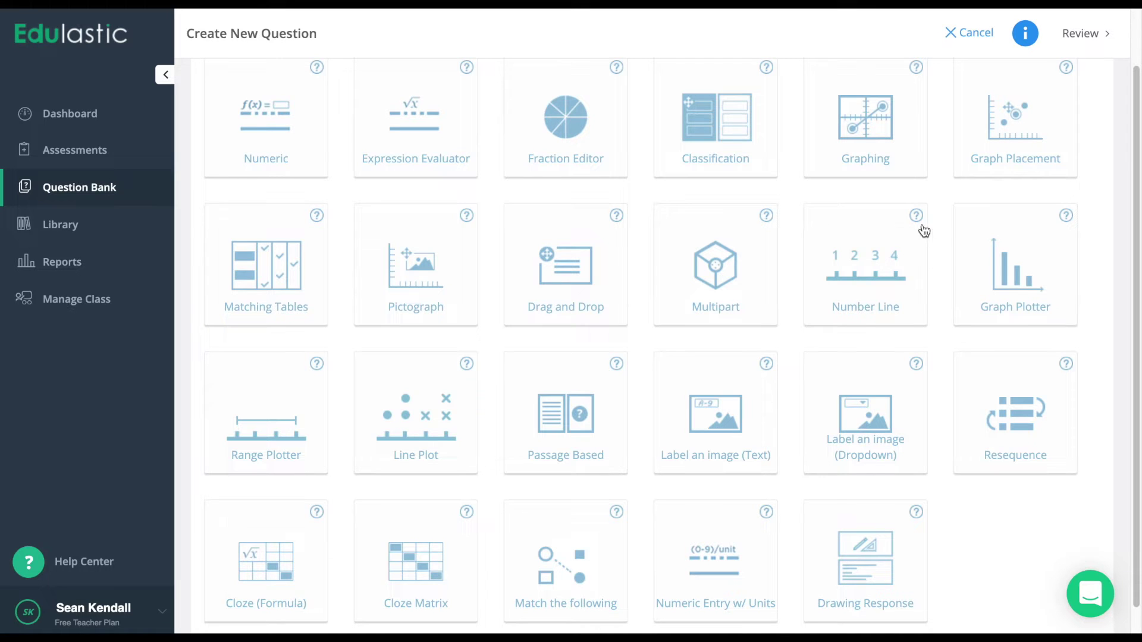
scroll(917, 222, "up", 2)
left_click(584, 88)
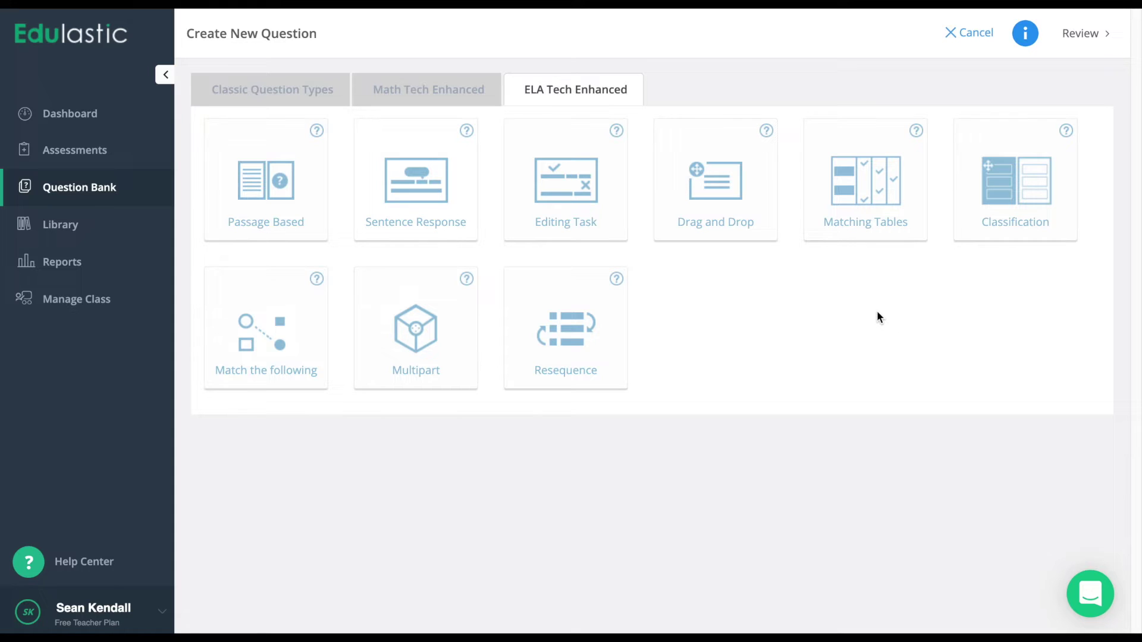
left_click(969, 33)
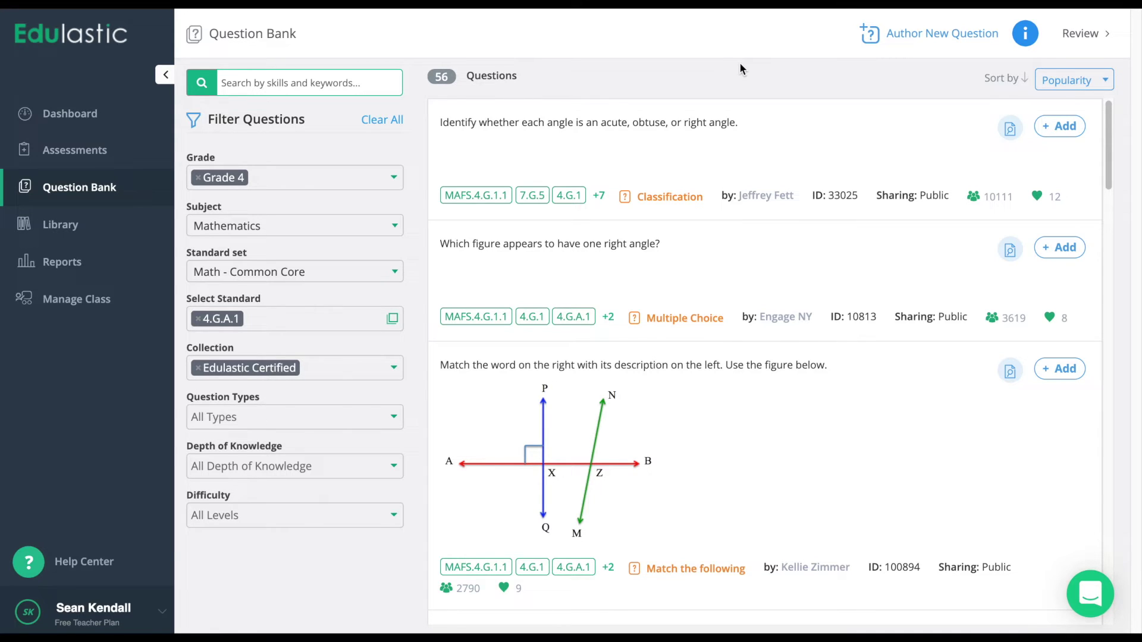
Add the angle classification, right-angle figure and line-matching questions to the assessment.
left_click(1077, 125)
left_click(1056, 249)
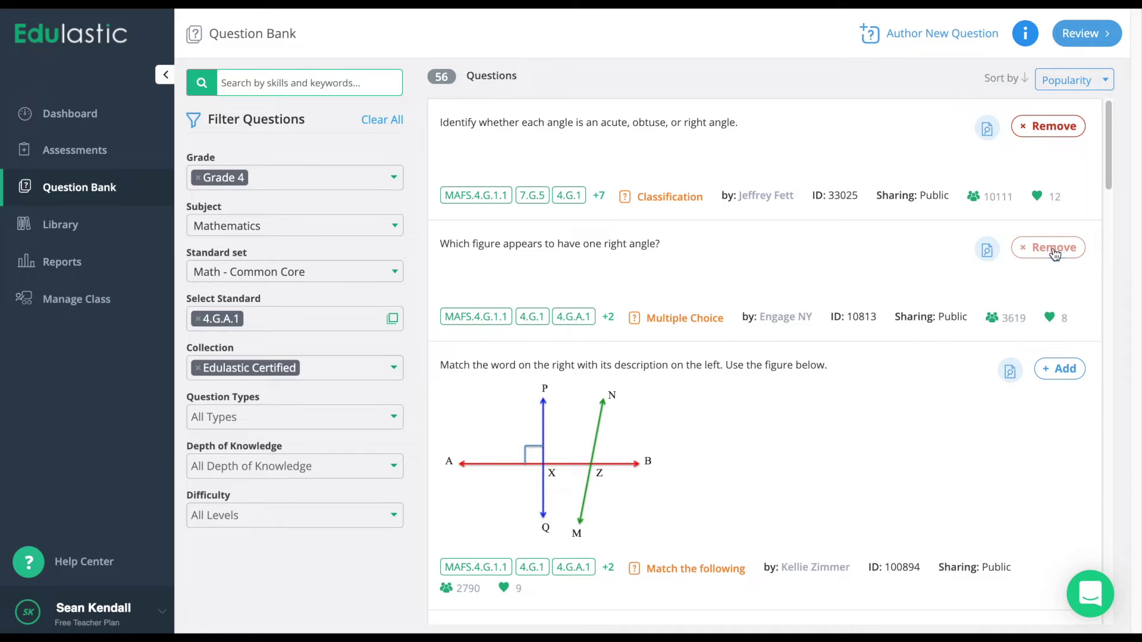
left_click(1051, 371)
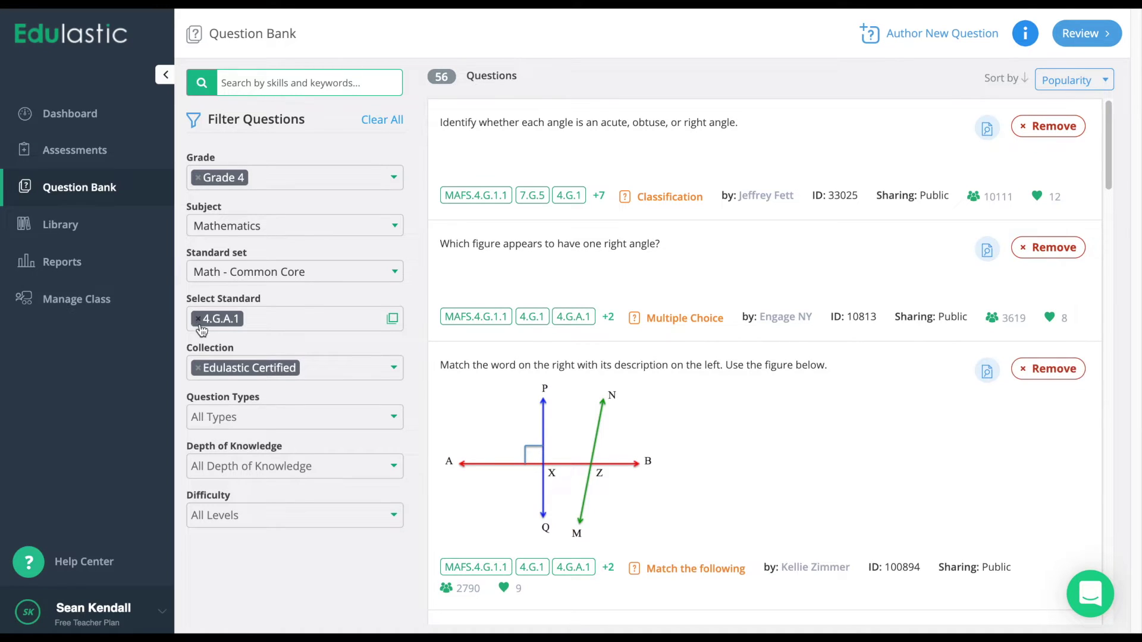
Switch the standard filter from 4.G.A.1 to 4.G.A.2.
left_click(198, 319)
left_click(395, 321)
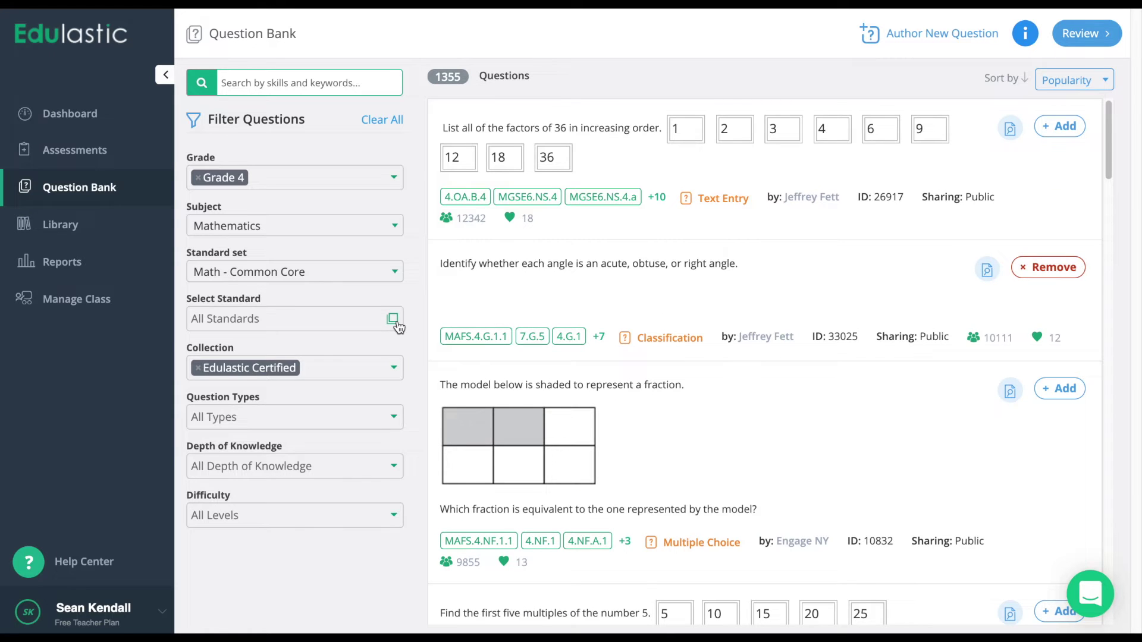
left_click(394, 322)
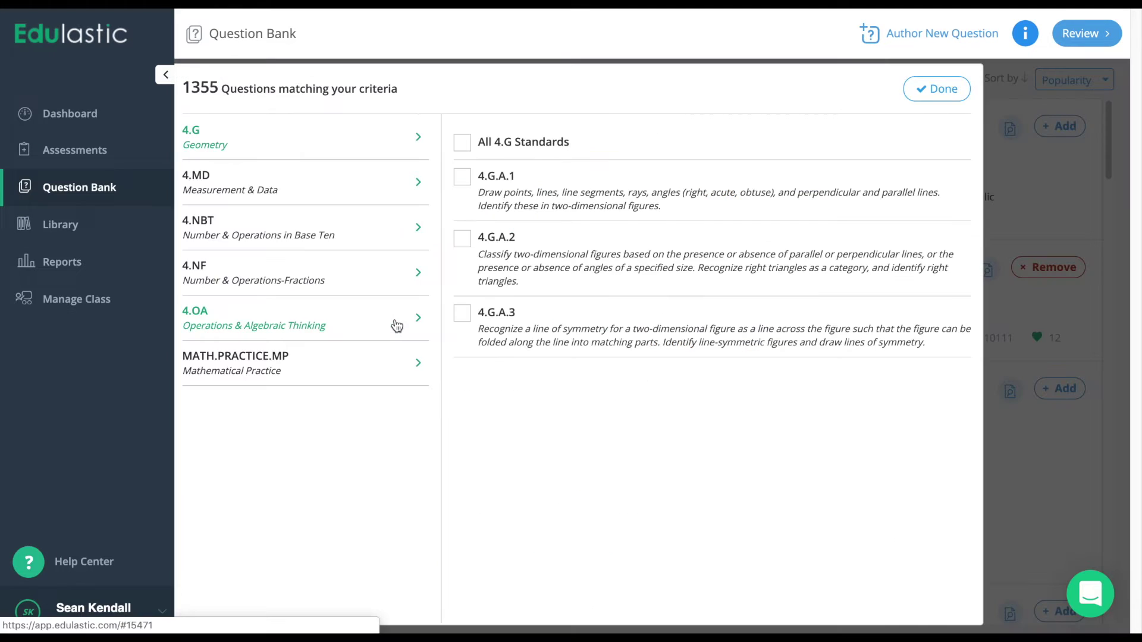
left_click(461, 242)
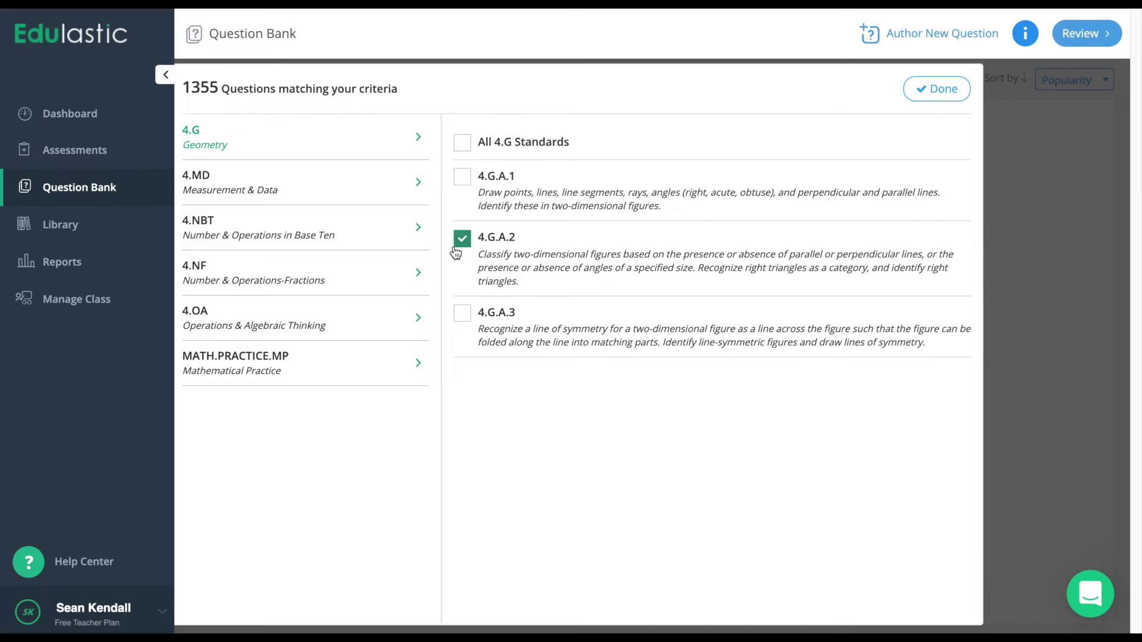
left_click(943, 89)
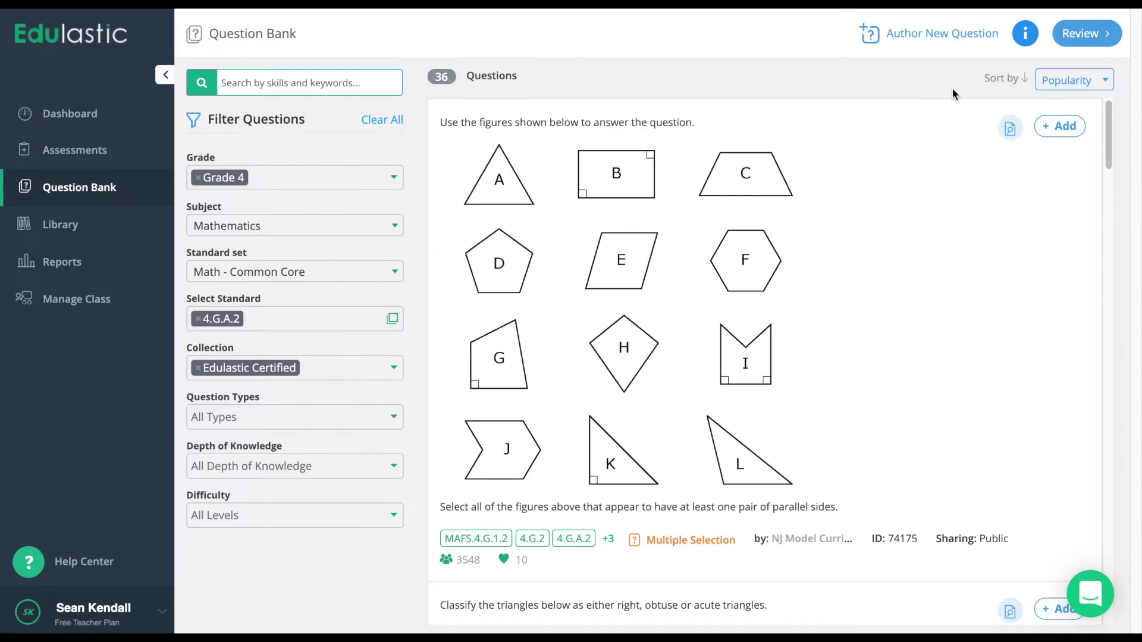
Add the parallel-sides shapes and triangle classification questions, then review the five selected questions.
left_click(1065, 126)
scroll(1070, 132, "down", 2)
scroll(1073, 149, "down", 4)
left_click(1058, 319)
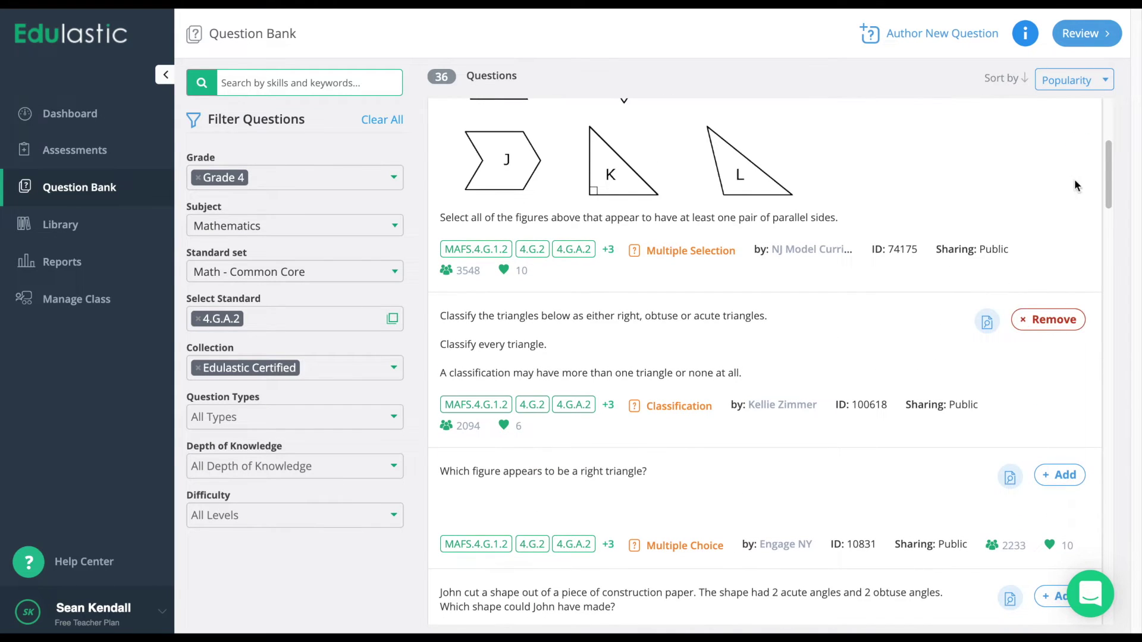
left_click(1095, 41)
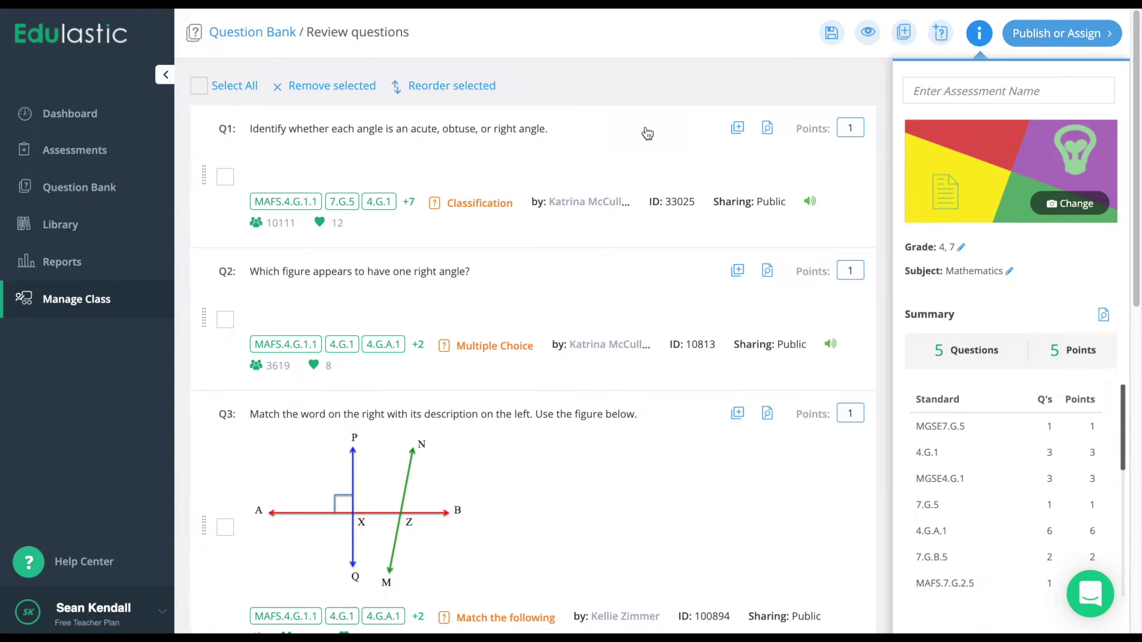
Look over the five-question review list and name the assessment 'Demo Assessment'.
scroll(647, 133, "down", 15)
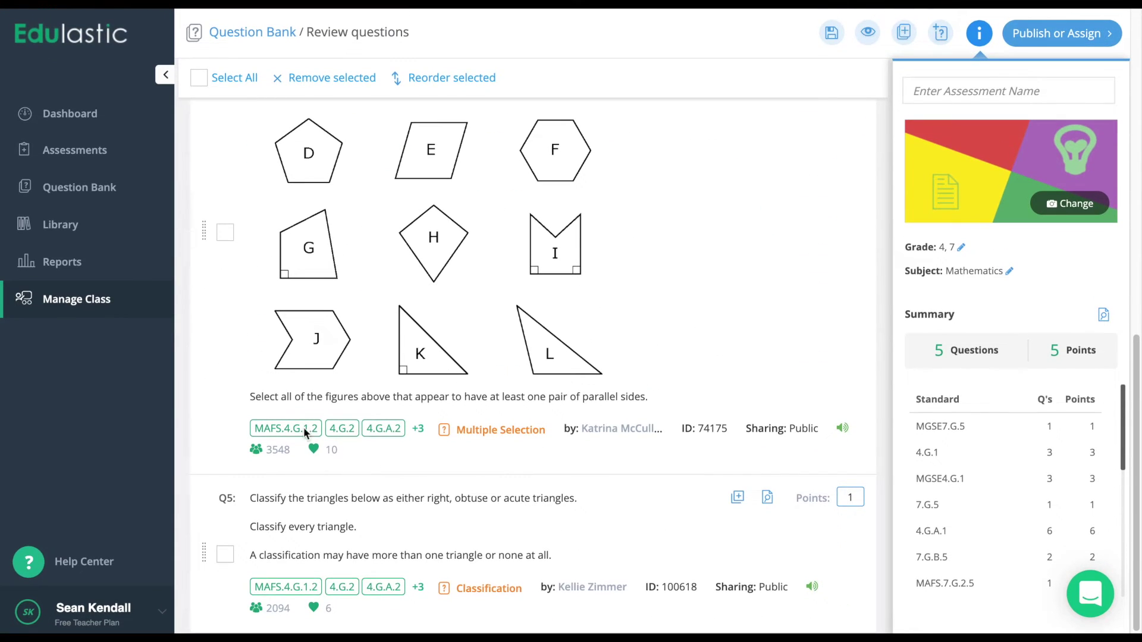
scroll(305, 427, "up", 7)
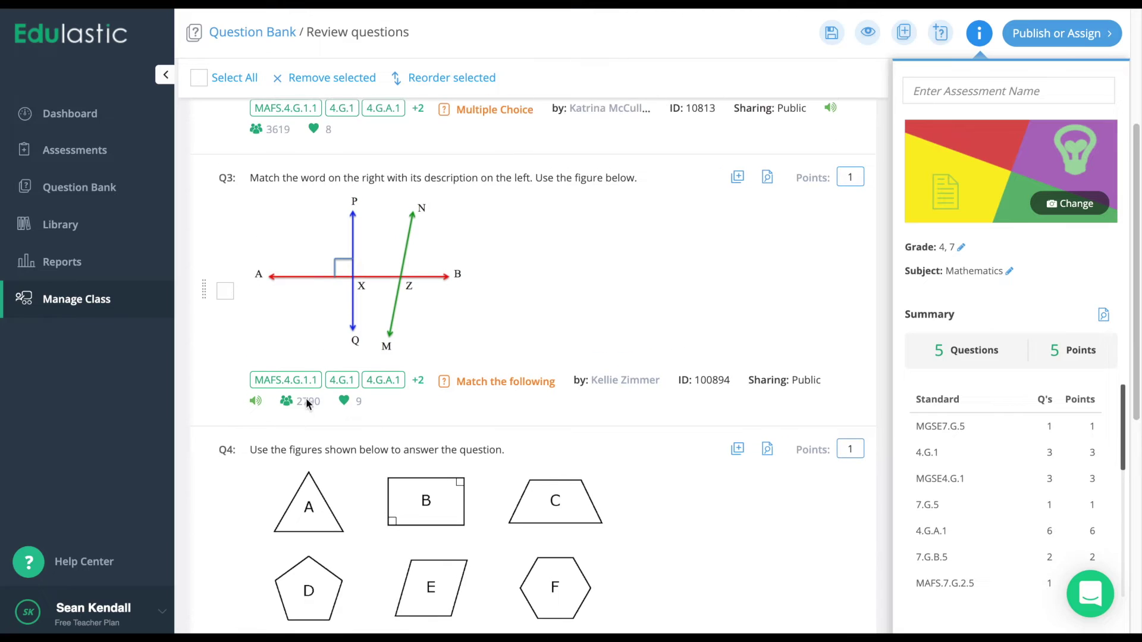
scroll(315, 380, "up", 4)
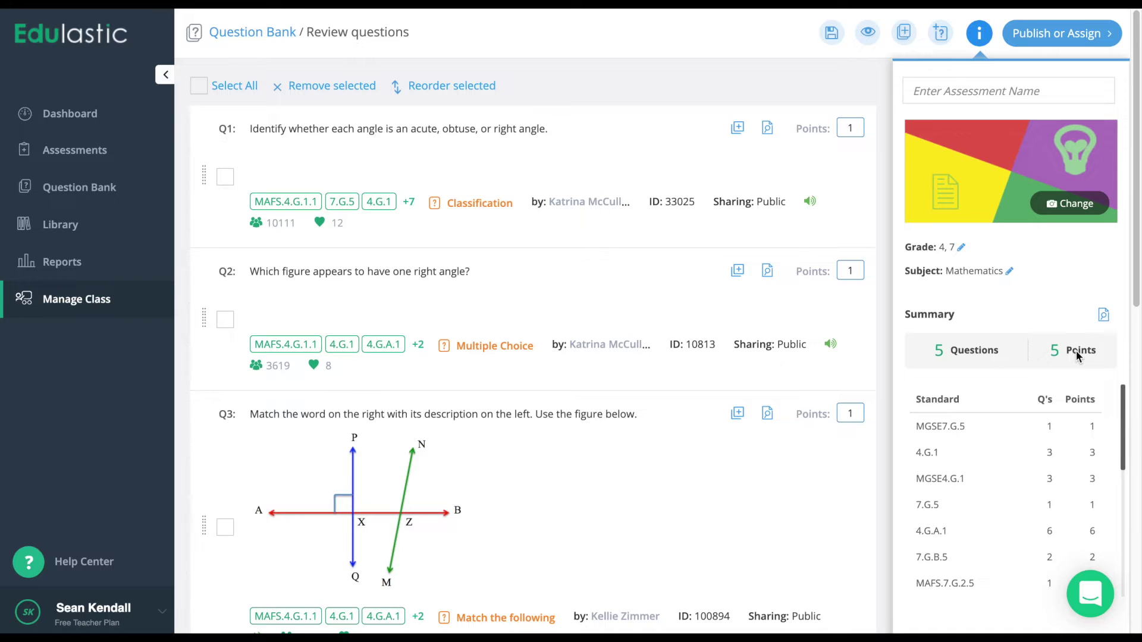
scroll(1076, 351, "down", 3)
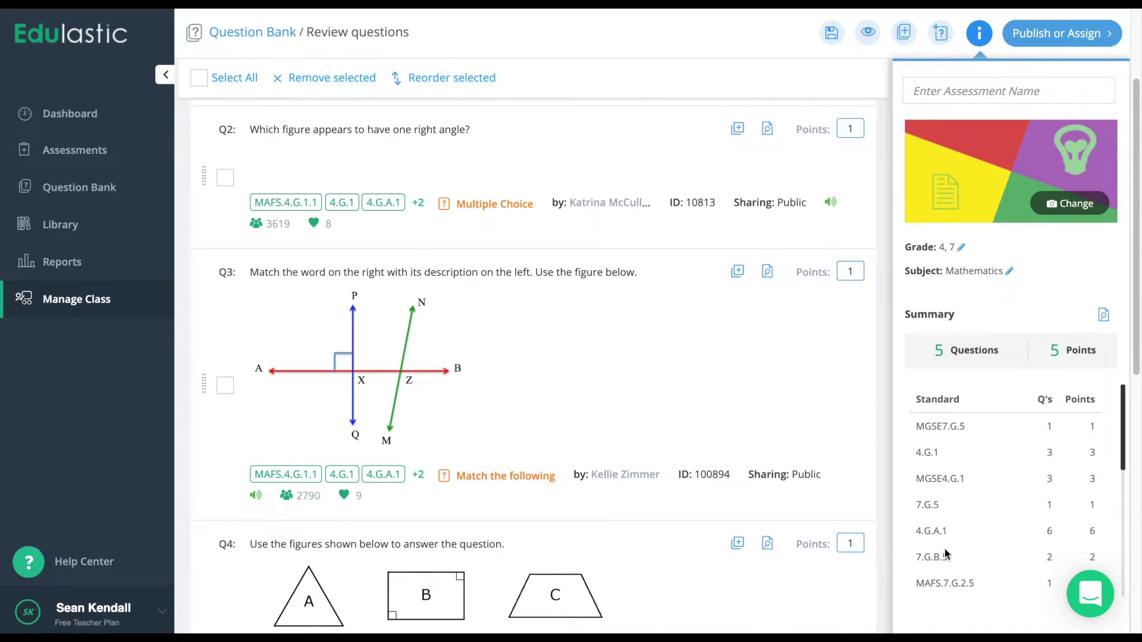
scroll(927, 477, "up", 3)
left_click(1009, 89)
type("Demo Assessment")
left_click(769, 86)
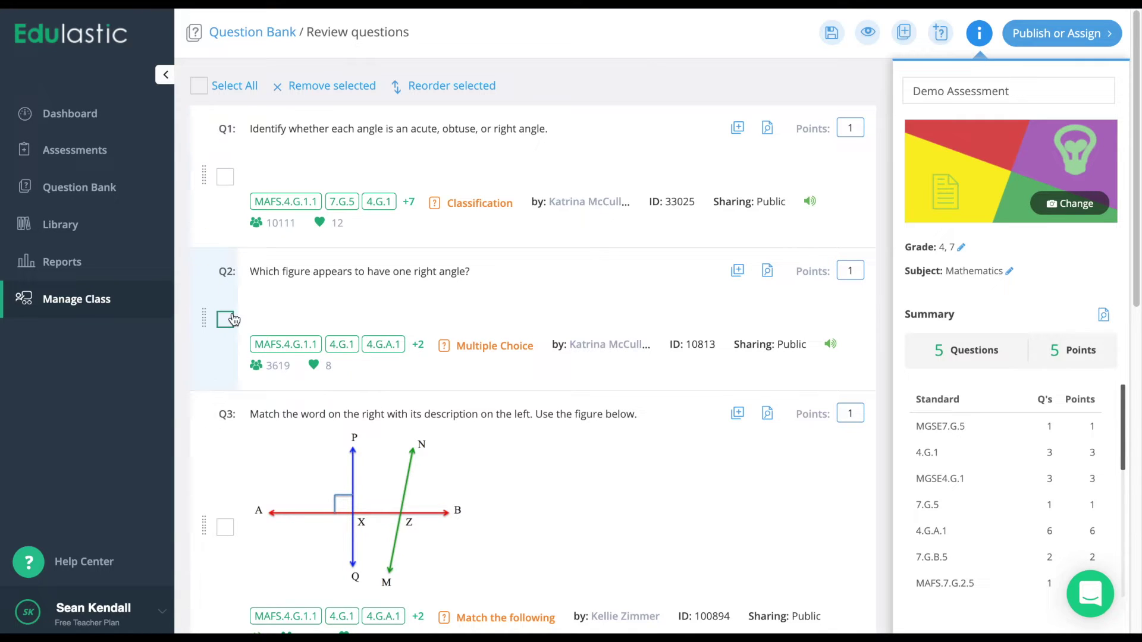
left_click(226, 533)
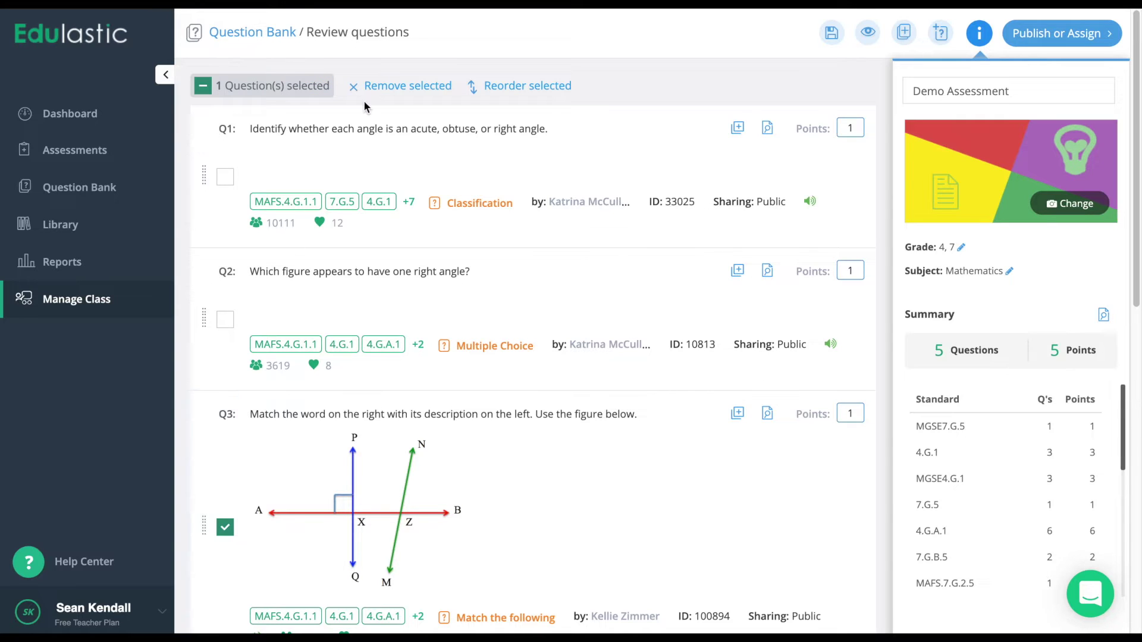
left_click(506, 85)
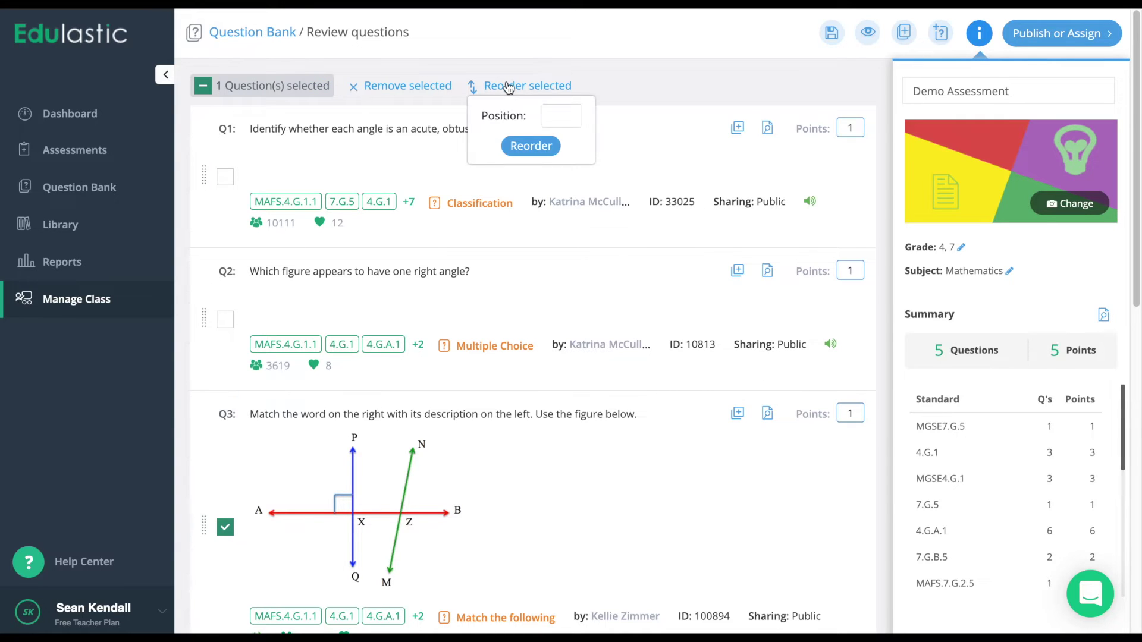
left_click(564, 115)
type("1")
left_click(532, 146)
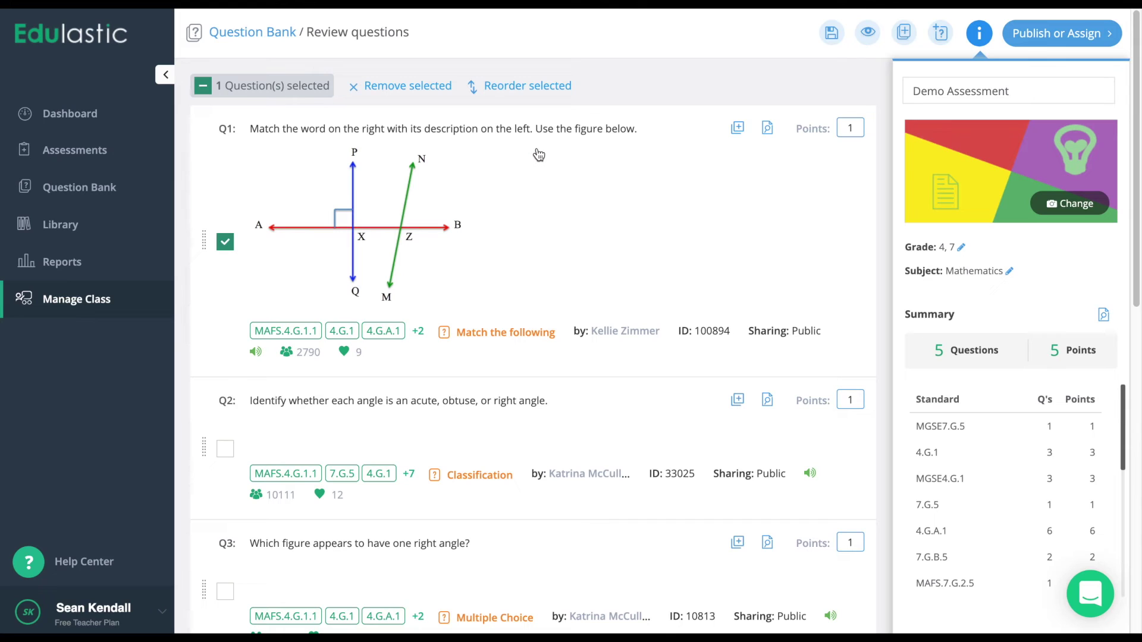
left_click(203, 86)
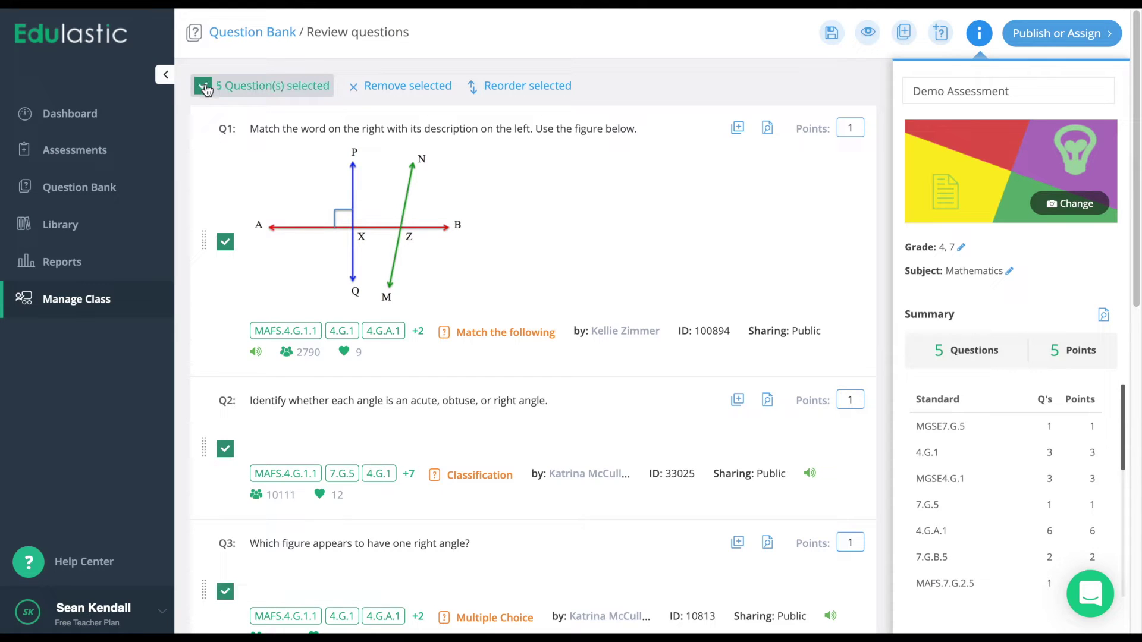
left_click(204, 87)
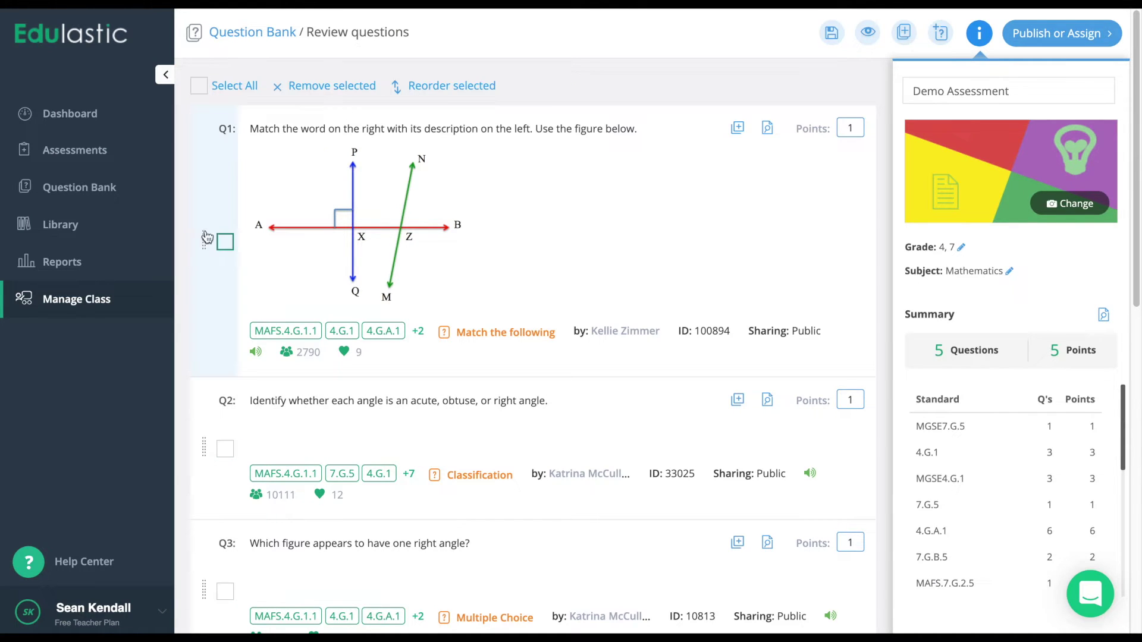
left_click(225, 243)
left_click(225, 449)
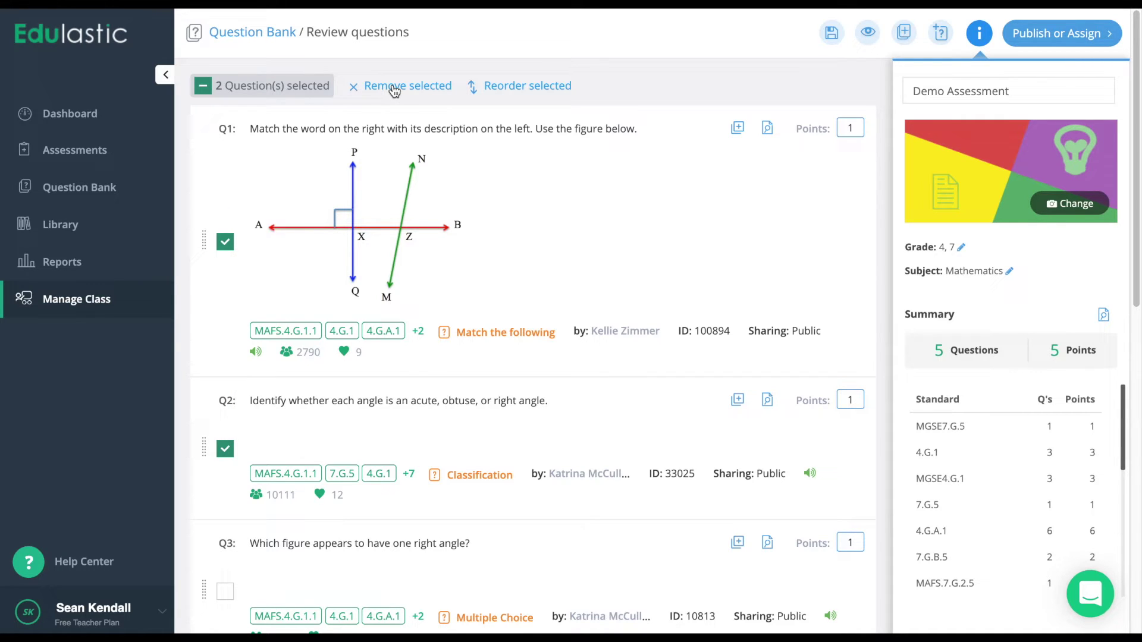
left_click(203, 88)
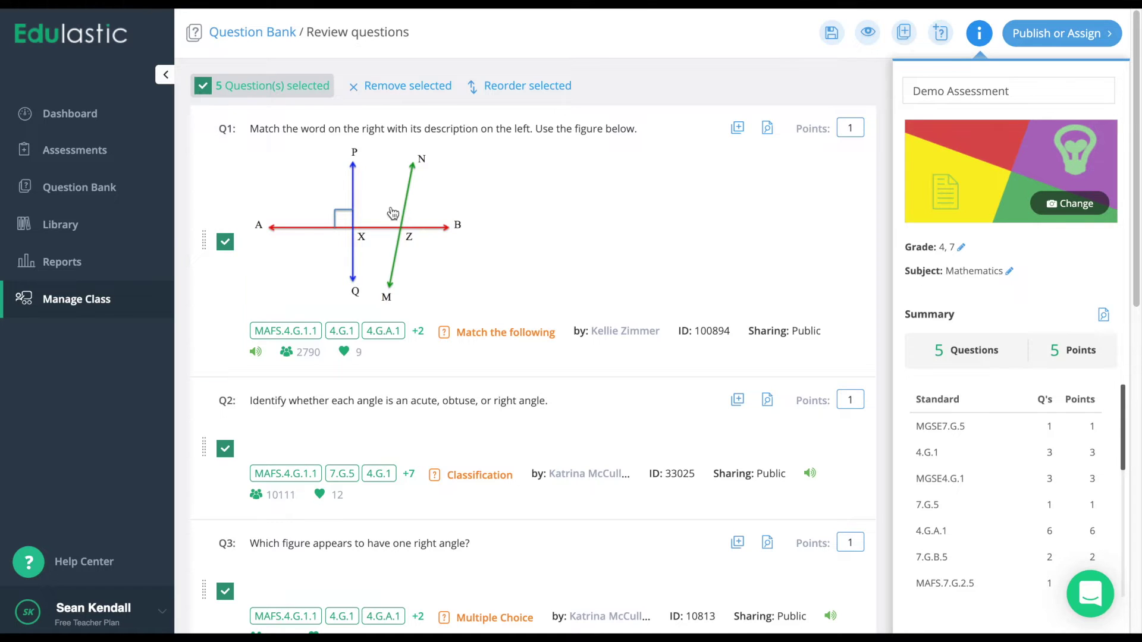
left_click(203, 86)
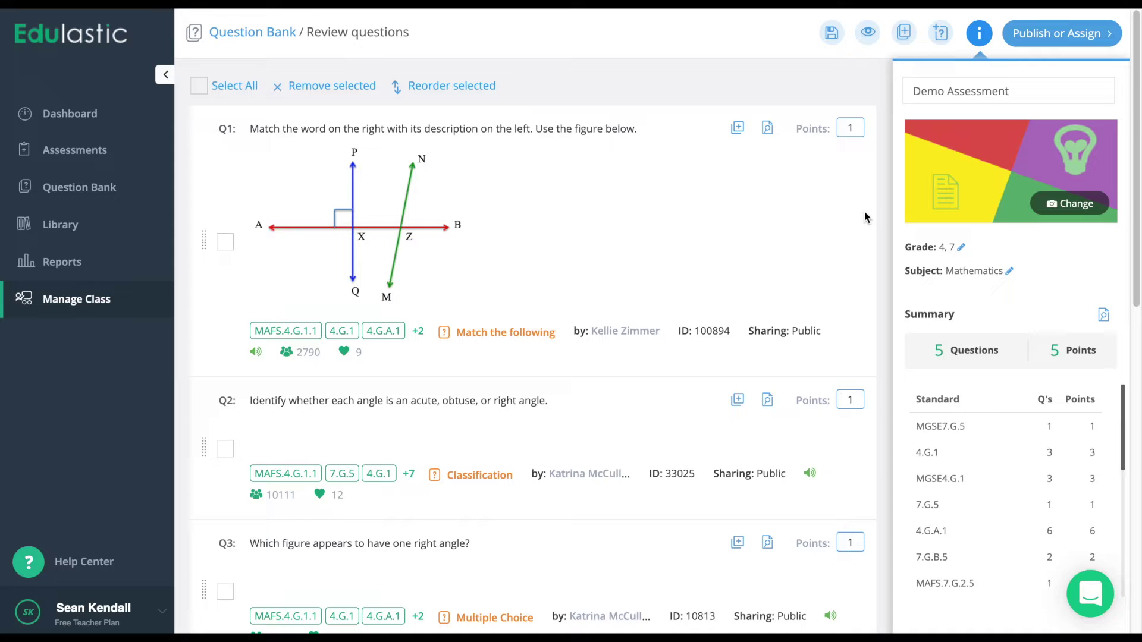
Preview the assessment as a student and answer Q1 by dragging acute angle, line and line segment into place.
left_click(868, 36)
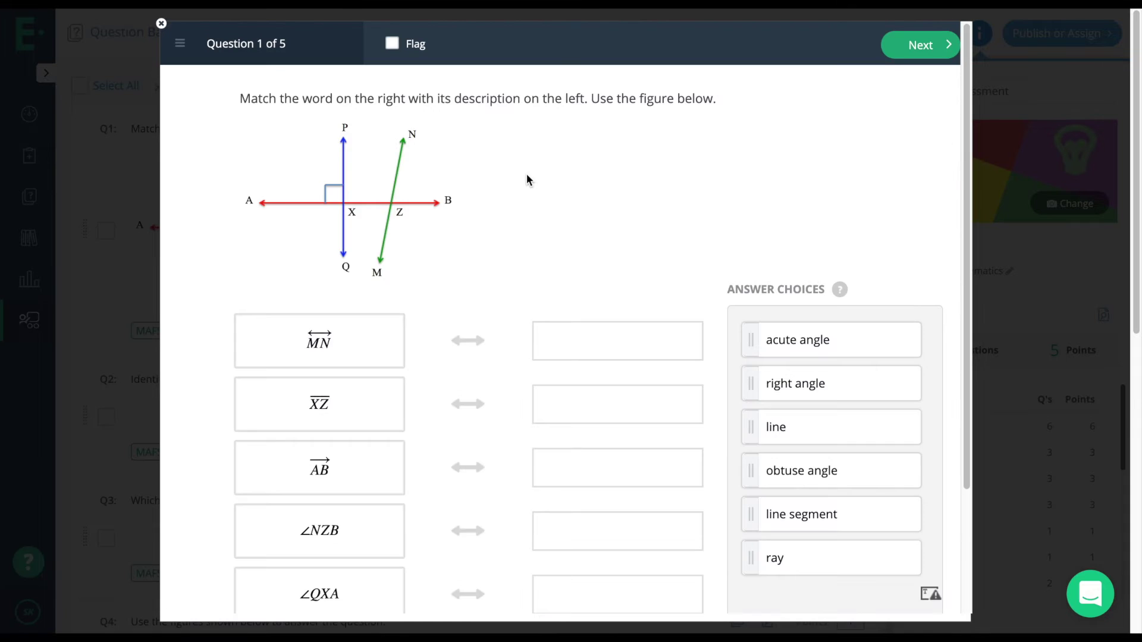
scroll(527, 179, "down", 2)
left_click_drag(815, 252, 656, 254)
left_click_drag(752, 296, 630, 301)
left_click_drag(797, 304, 655, 323)
left_click_drag(786, 336, 617, 448)
Flag question 2 for review, advance through questions 3 and 4, and close the preview.
left_click(936, 46)
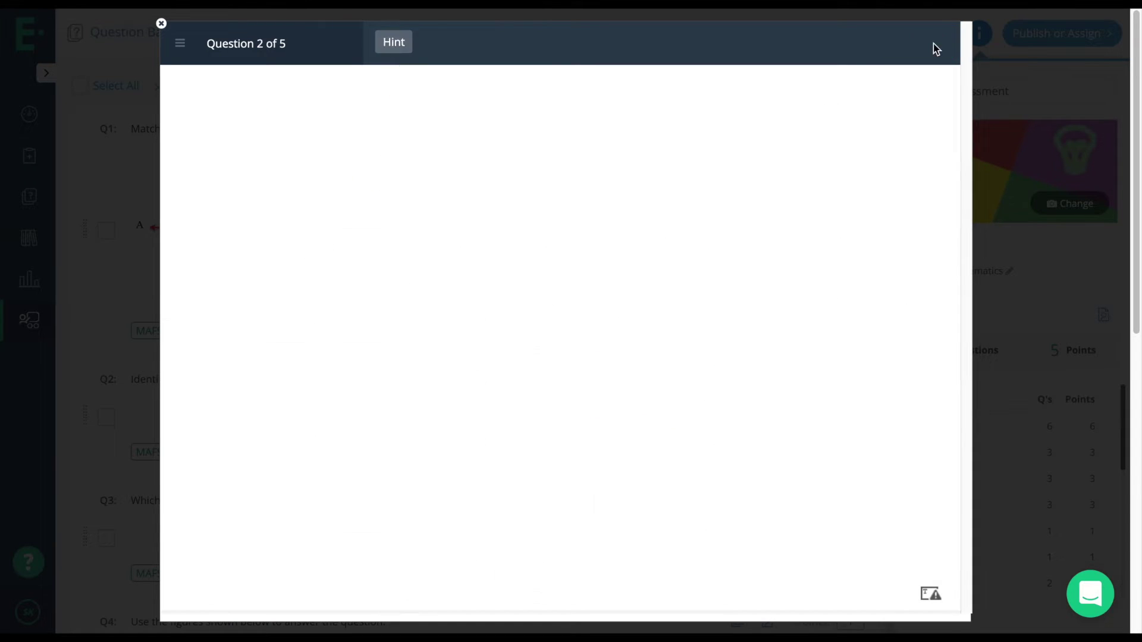
left_click(432, 44)
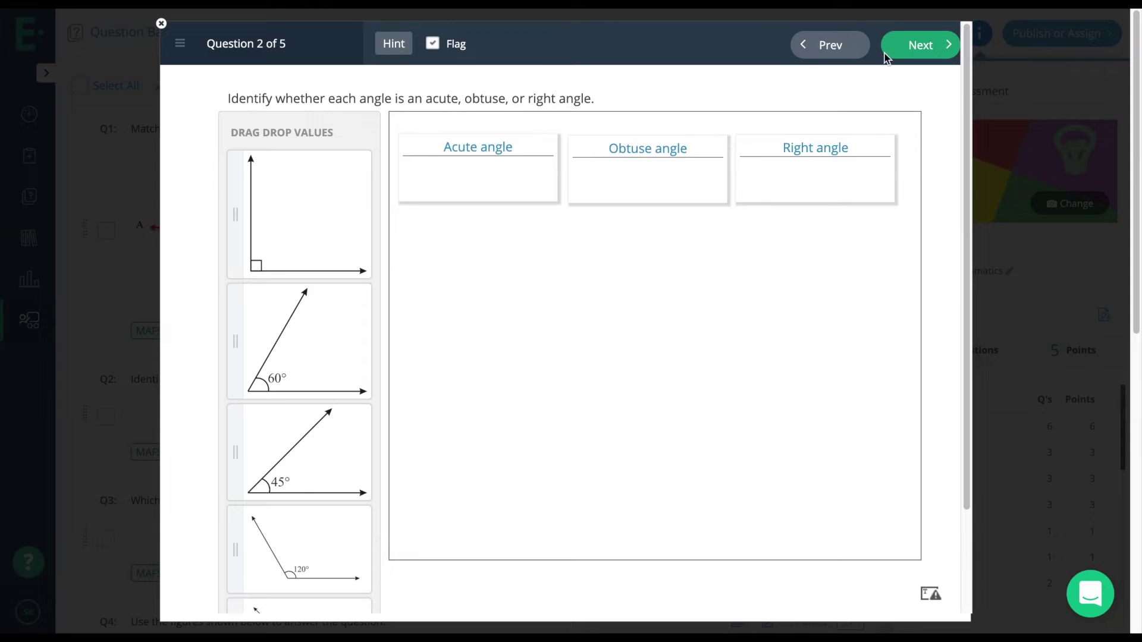
left_click(914, 48)
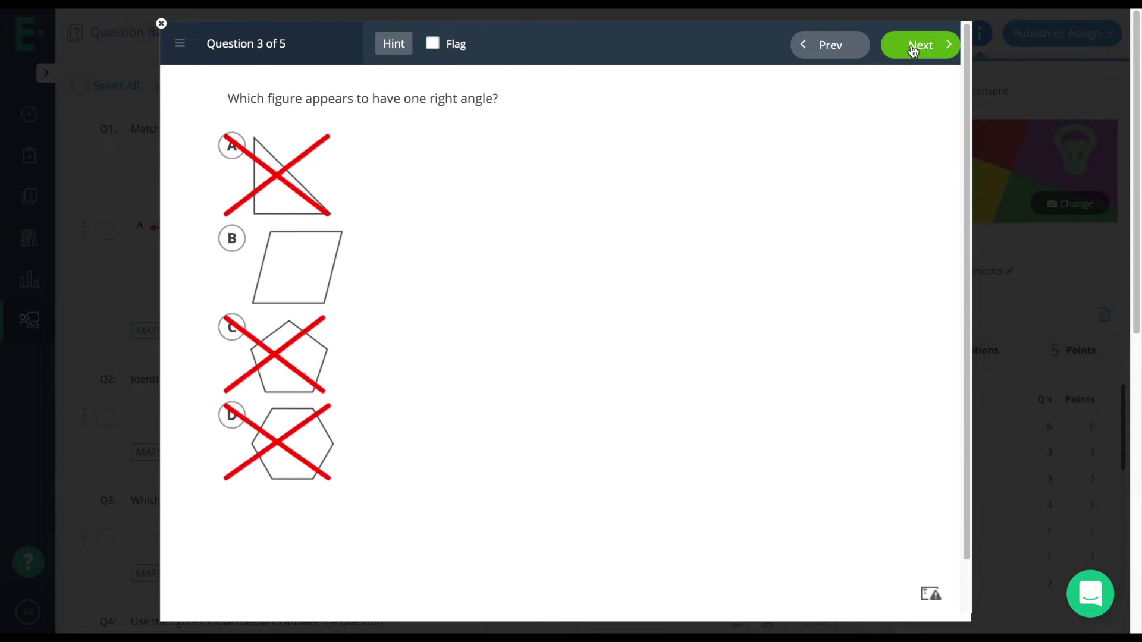
left_click(913, 49)
key("Escape")
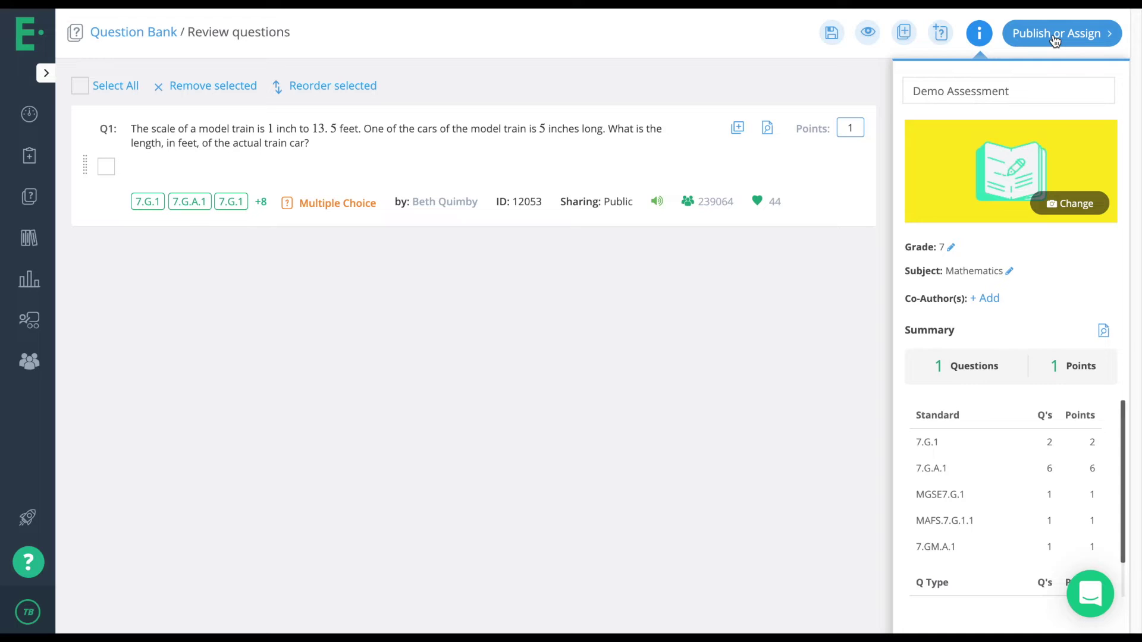
Open the Assign page for Demo Assessment, dated 01 Apr to 08 Apr 2019.
left_click(1054, 38)
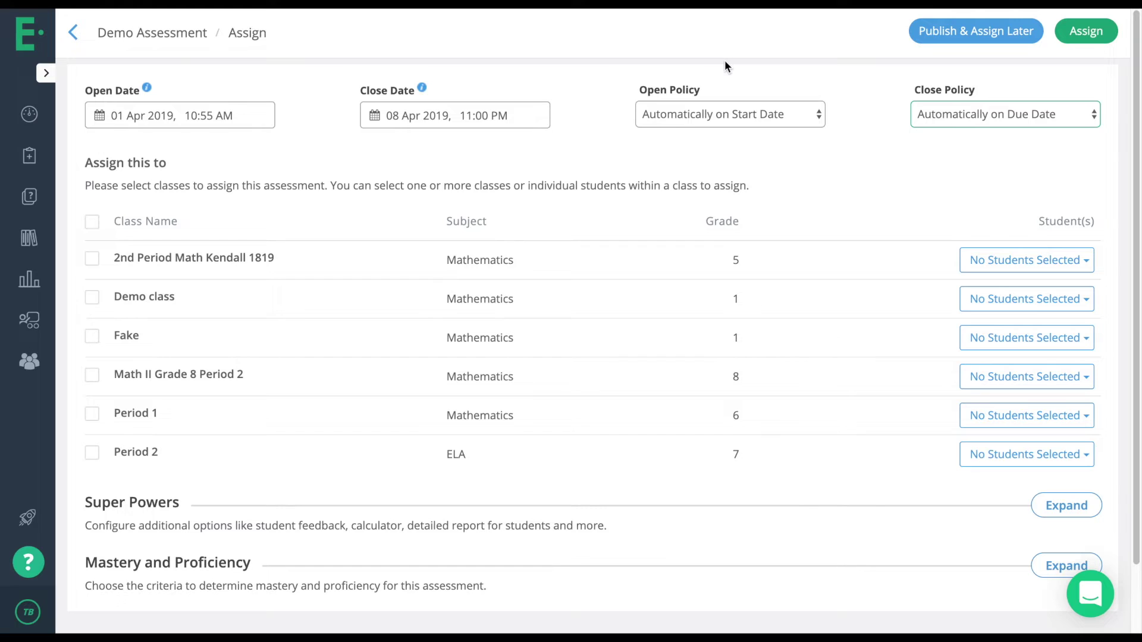
left_click(1010, 113)
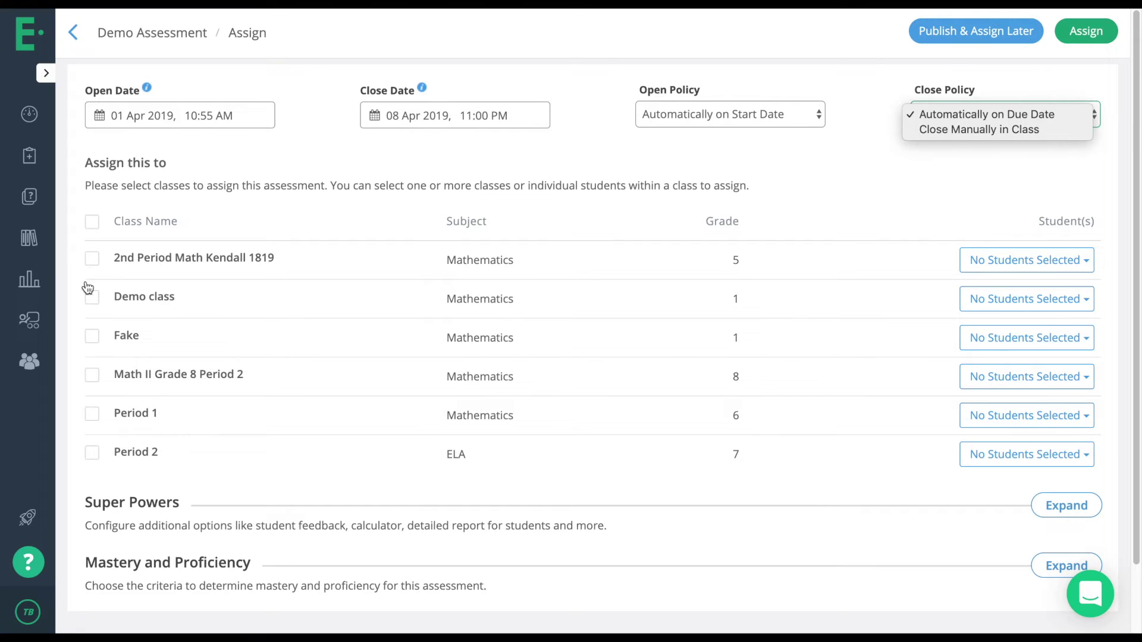
left_click(92, 221)
left_click(92, 221)
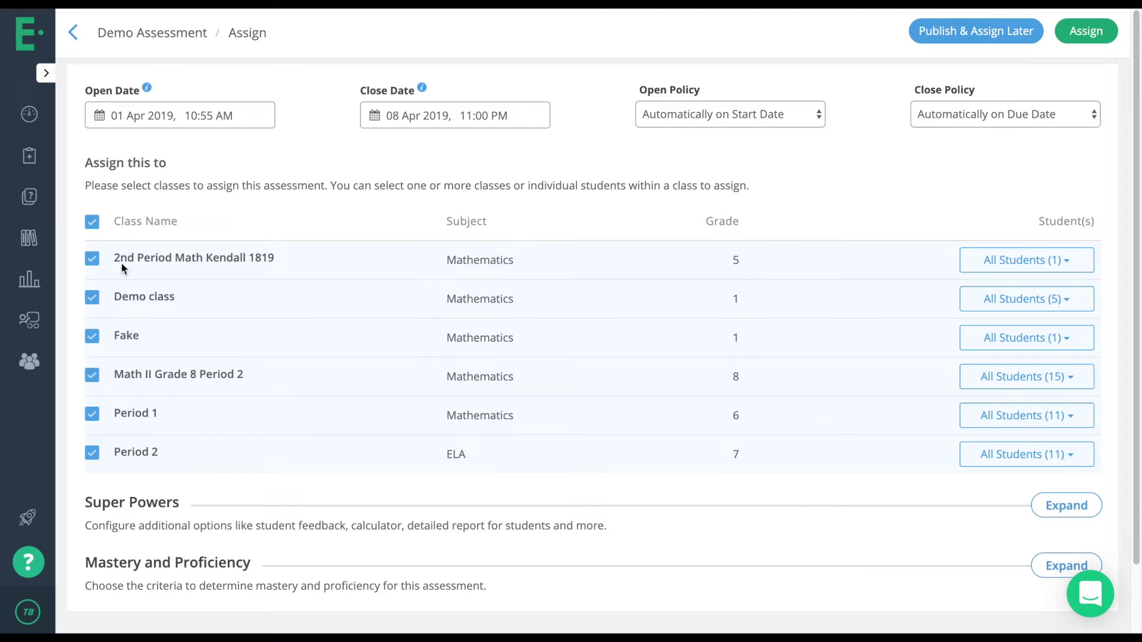
left_click(93, 222)
left_click(92, 300)
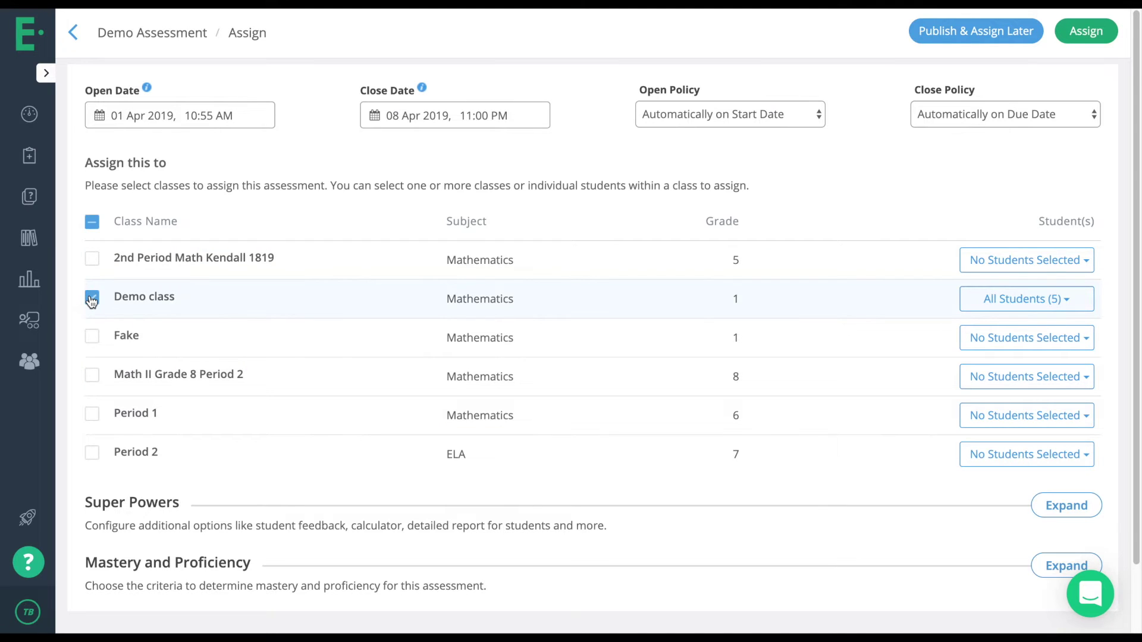
left_click(93, 303)
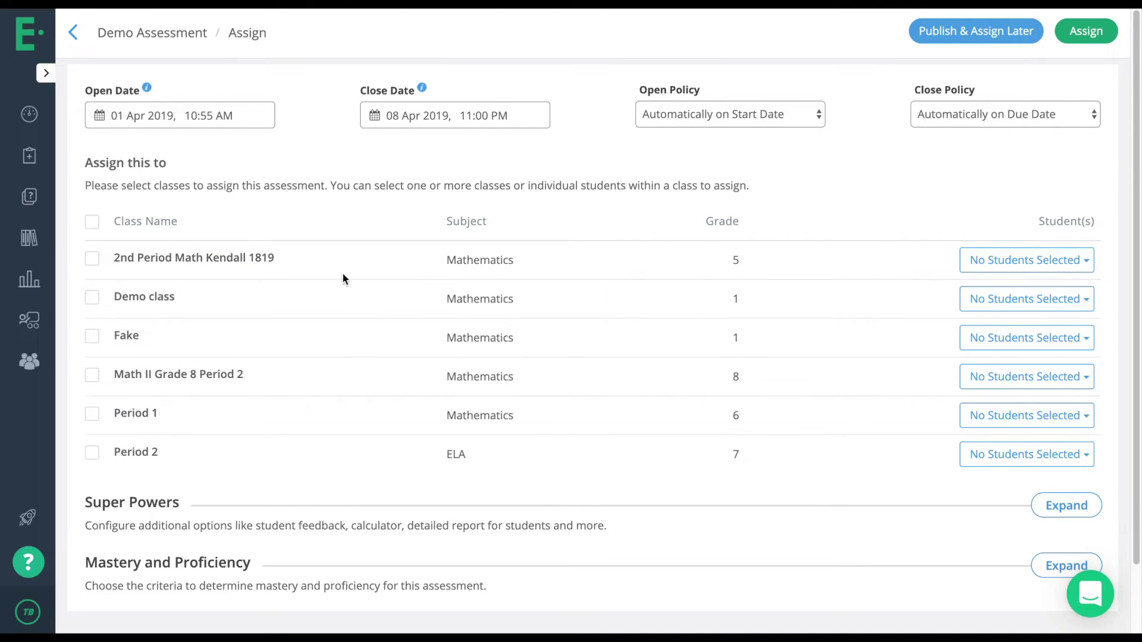
left_click(994, 304)
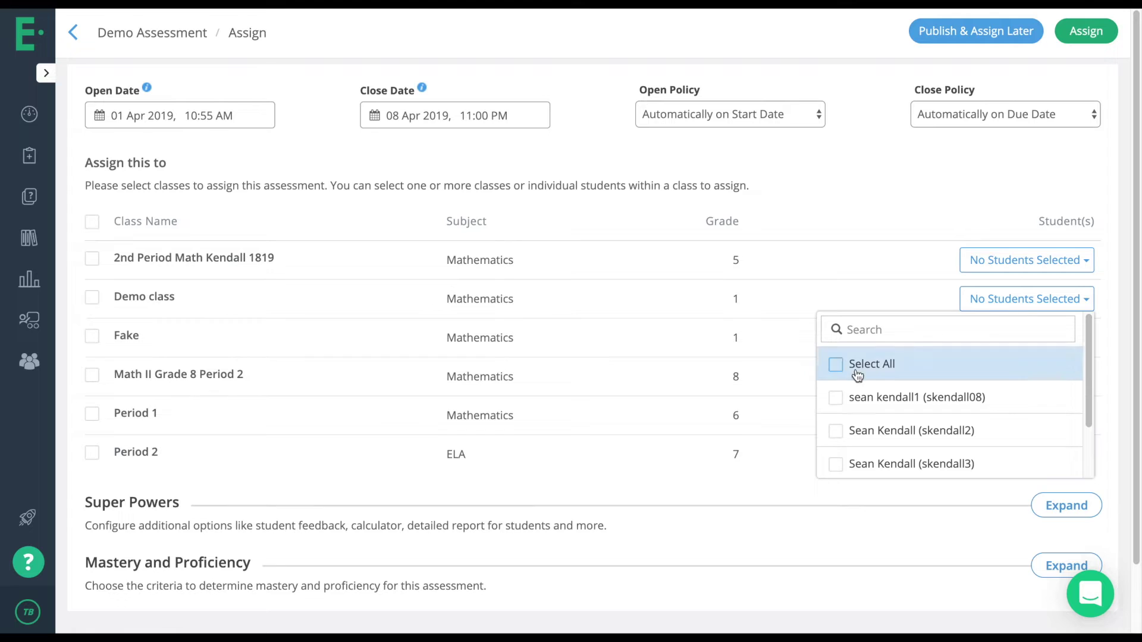
left_click(837, 397)
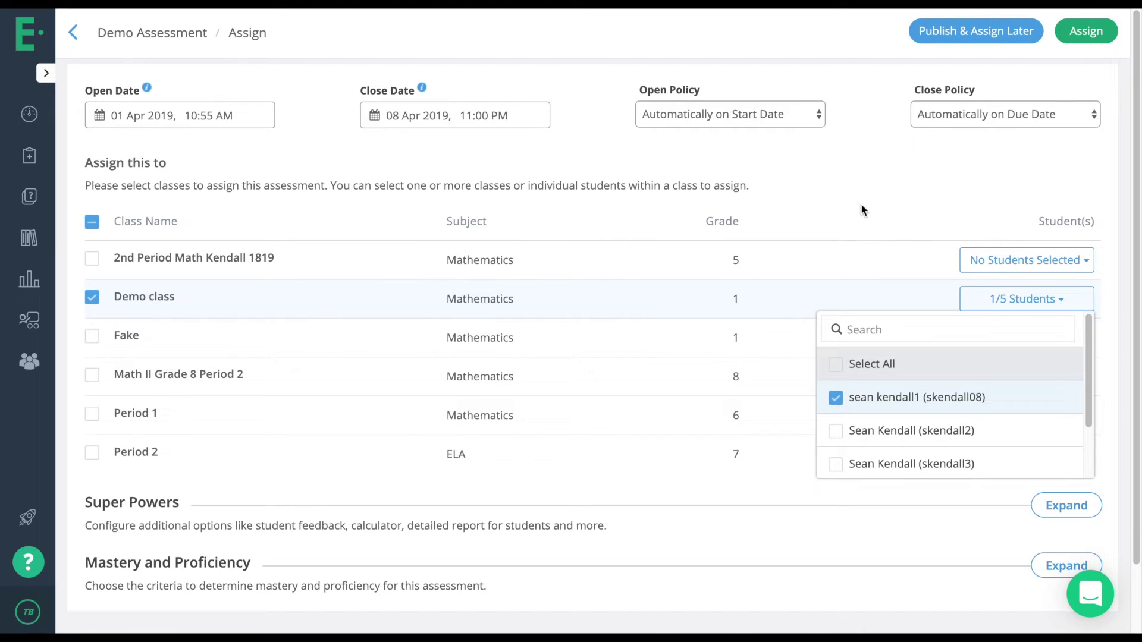
left_click(836, 397)
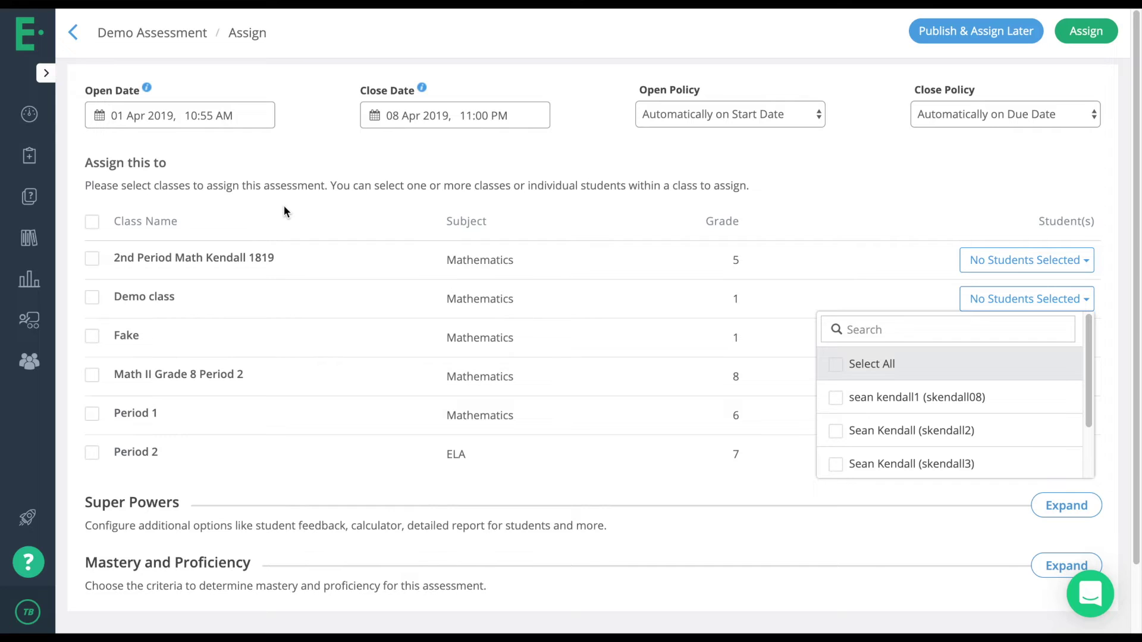
Expand Super Powers to show Mark as Done, Release Scores, Safe Exam Browser and Shuffle Questions.
scroll(285, 207, "down", 2)
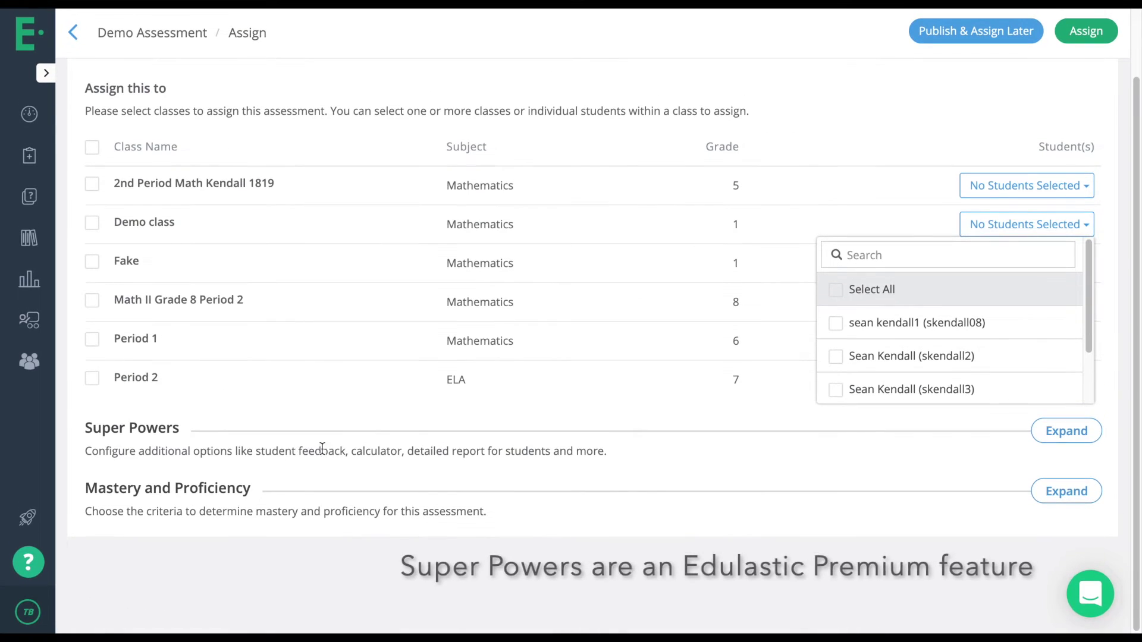
left_click(1067, 432)
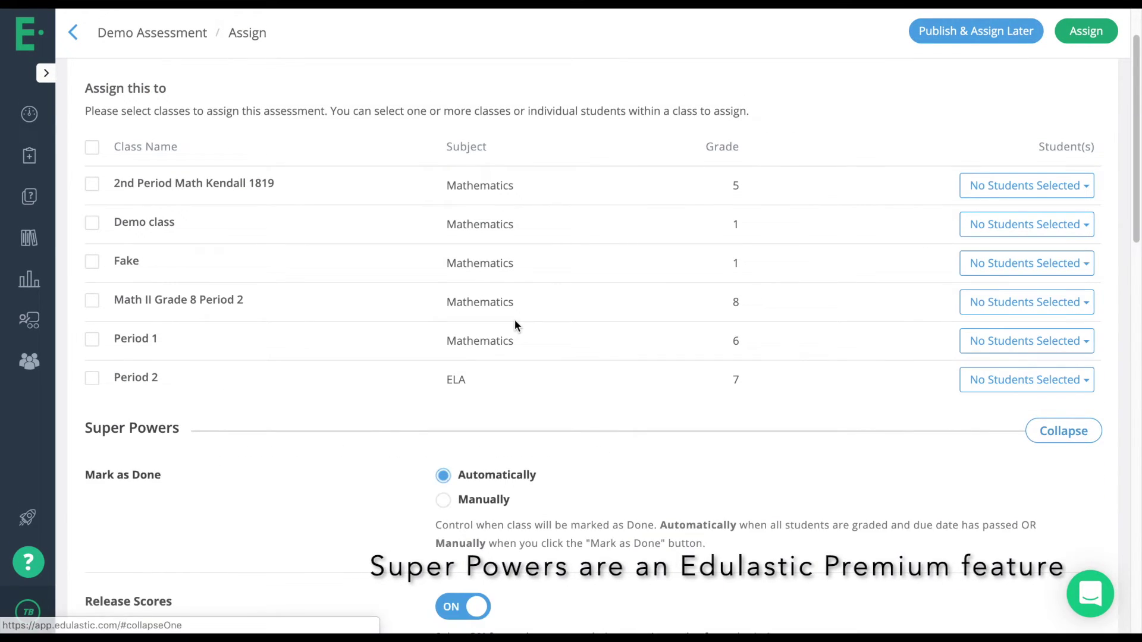
scroll(515, 320, "down", 4)
scroll(598, 278, "down", 3)
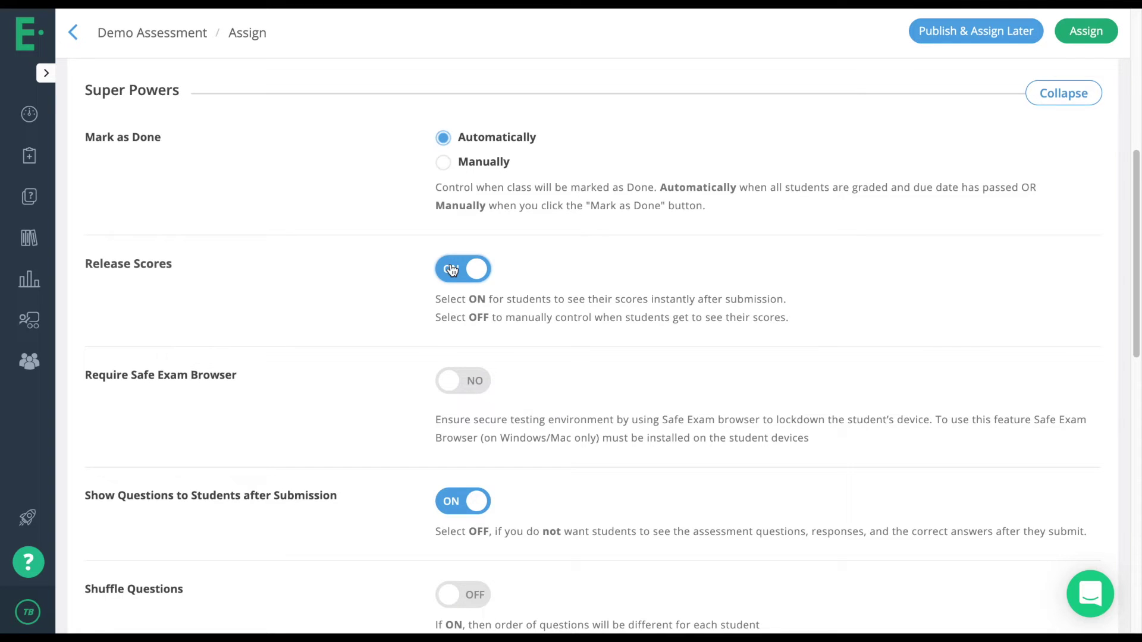
Highlight the Windows/Mac requirement in the option description, then clear the highlight.
scroll(452, 269, "down", 3)
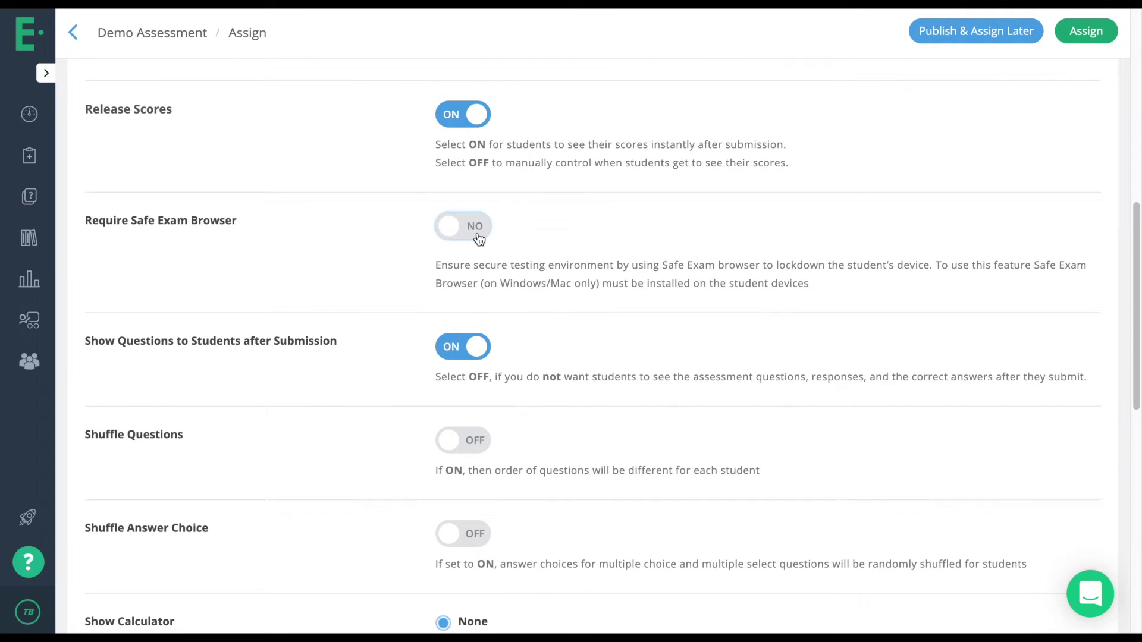
left_click_drag(501, 283, 573, 291)
left_click(594, 307)
Untick 'Don't penalize for incorrect selection' under Partial Credit evaluation.
scroll(597, 308, "down", 3)
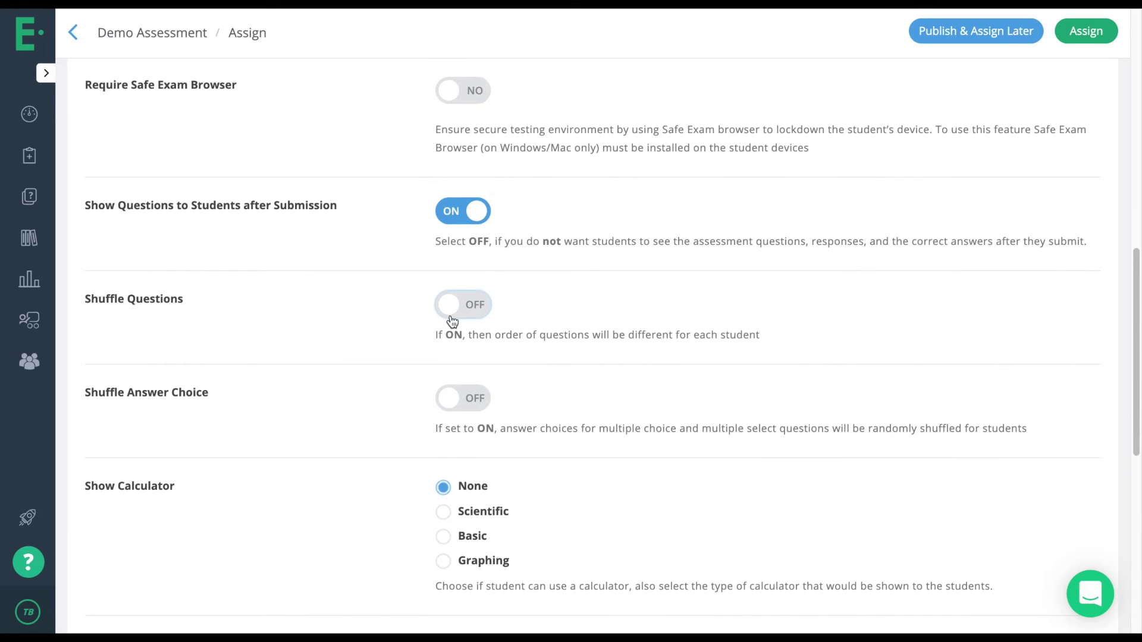
scroll(515, 340, "down", 2)
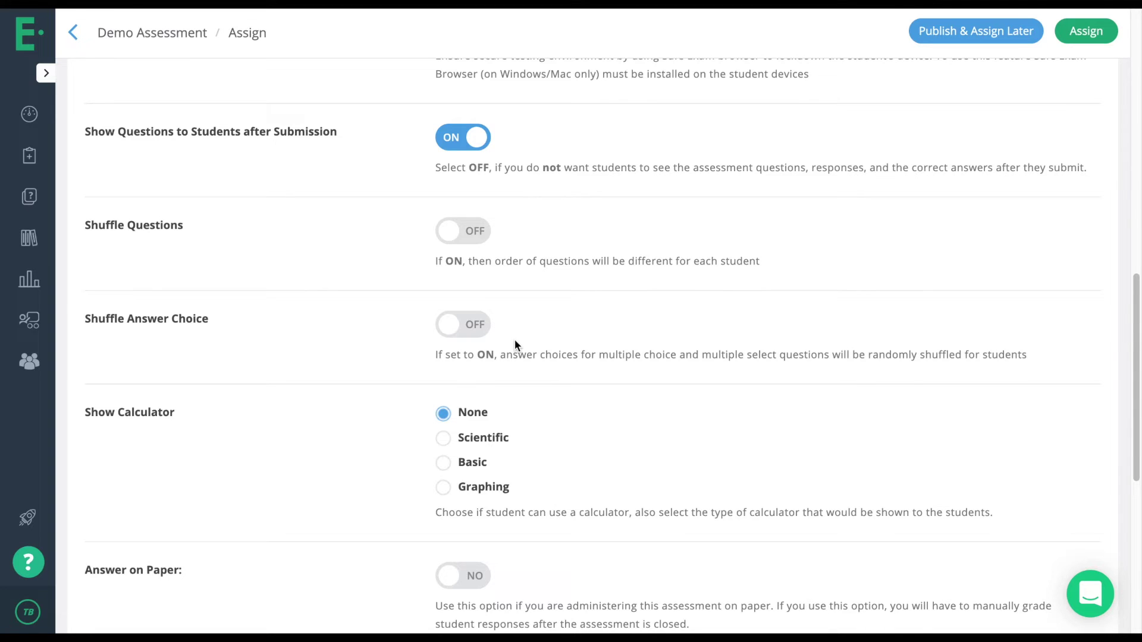
scroll(515, 340, "down", 4)
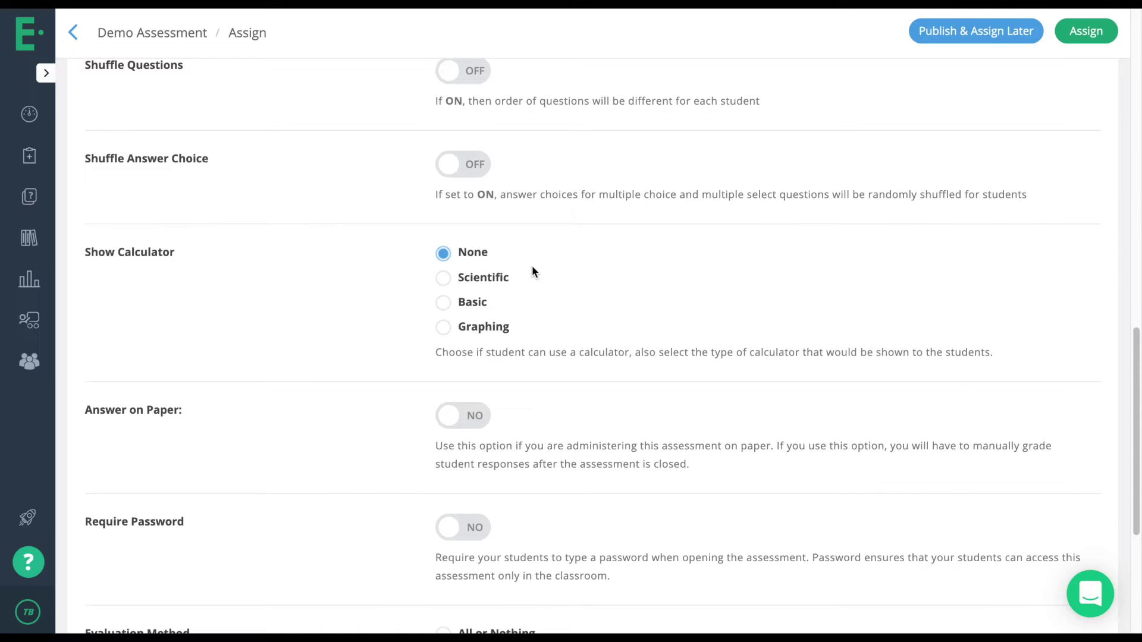
scroll(532, 265, "down", 3)
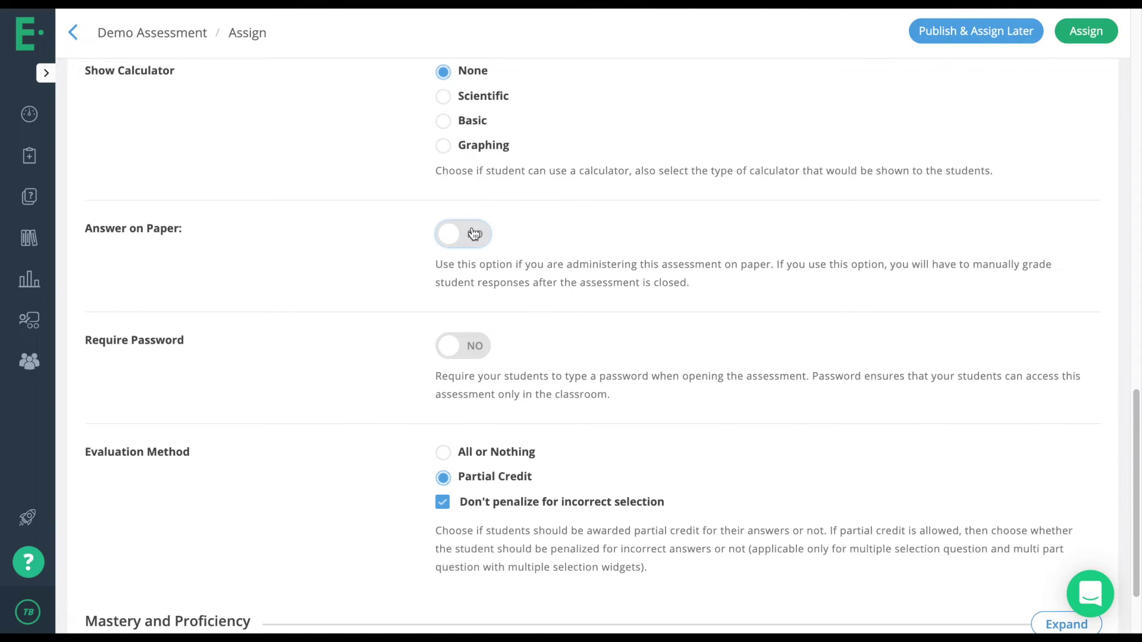
scroll(482, 241, "down", 3)
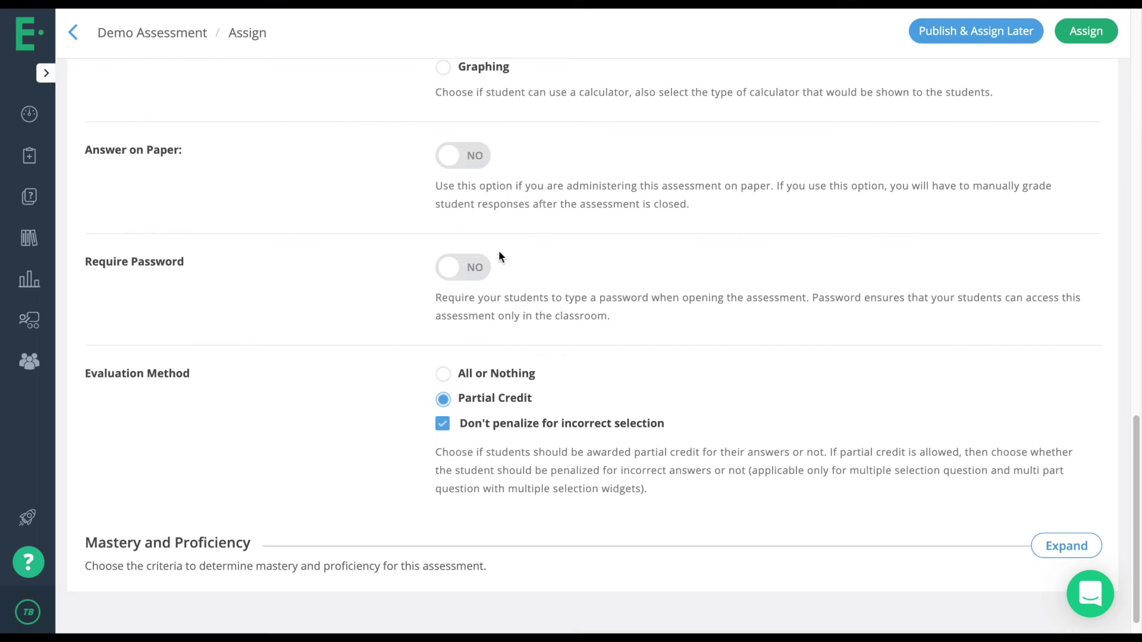
scroll(525, 268, "down", 1)
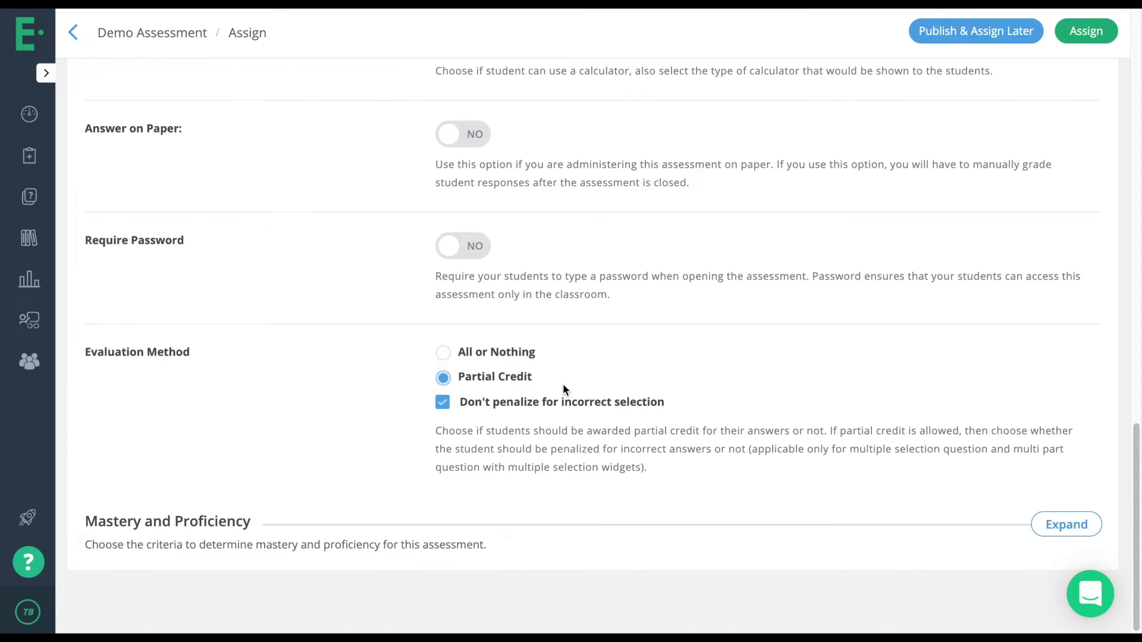
left_click(445, 405)
scroll(456, 376, "up", 10)
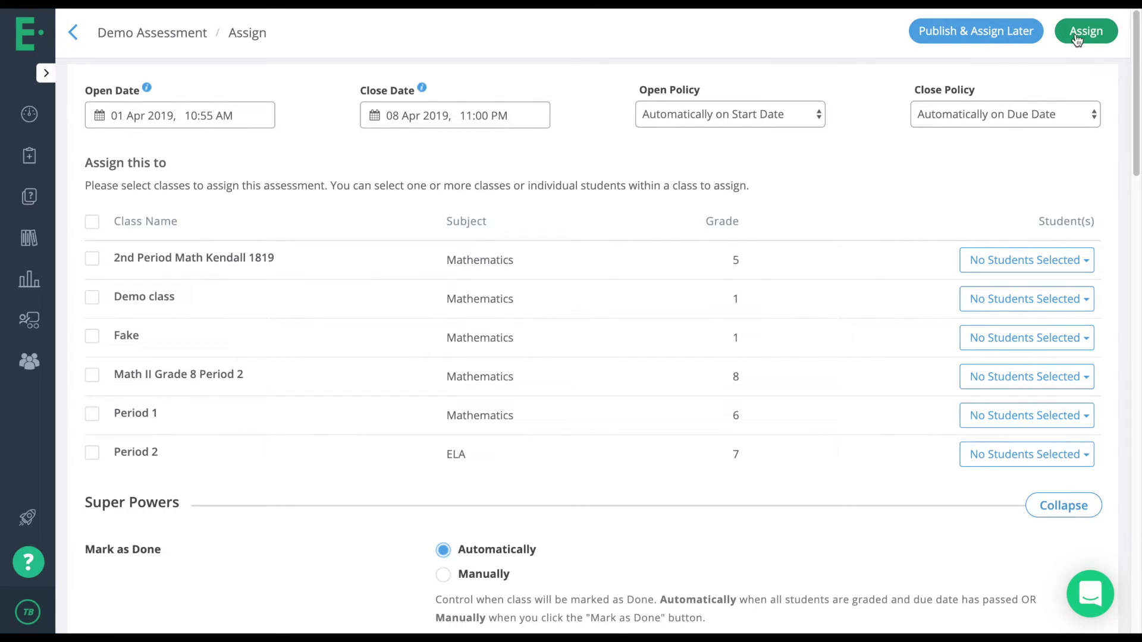
Publish Demo Assessment to the Private Library without assigning, and view its sharing-level options.
left_click(991, 32)
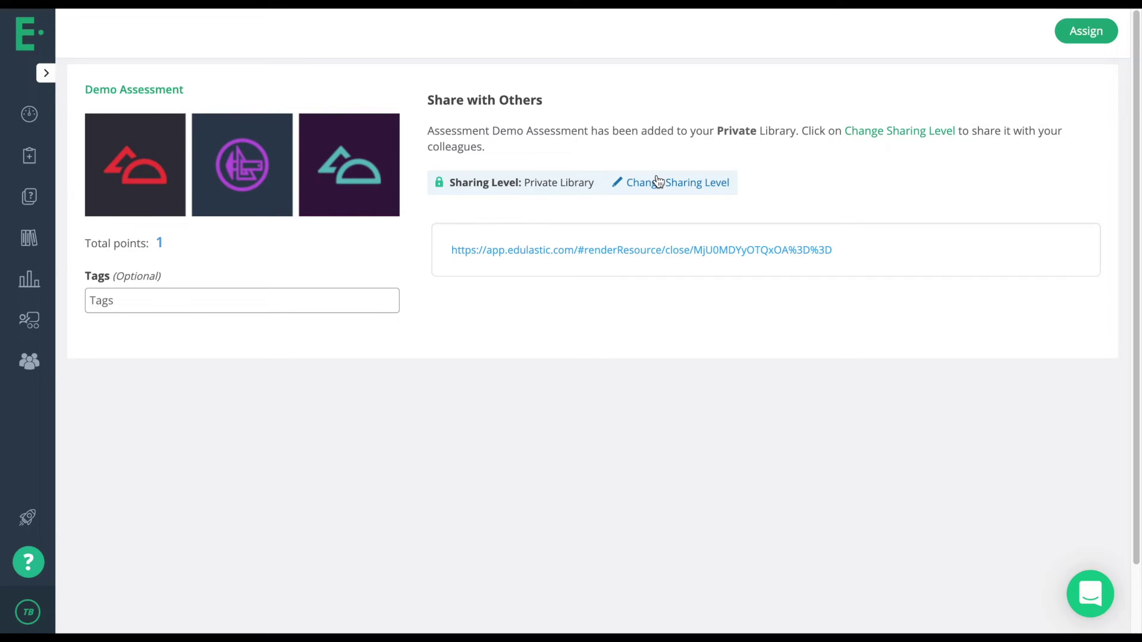
left_click(658, 180)
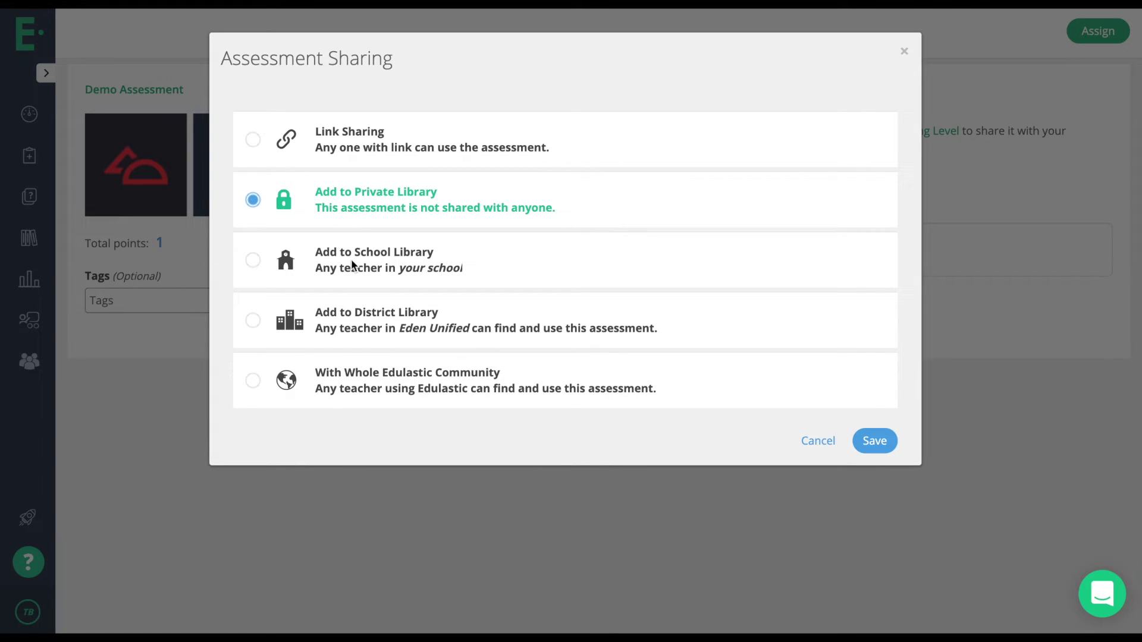
Switch Demo Assessment to Link Sharing, save, select its share URL, and return to the Library.
left_click(253, 141)
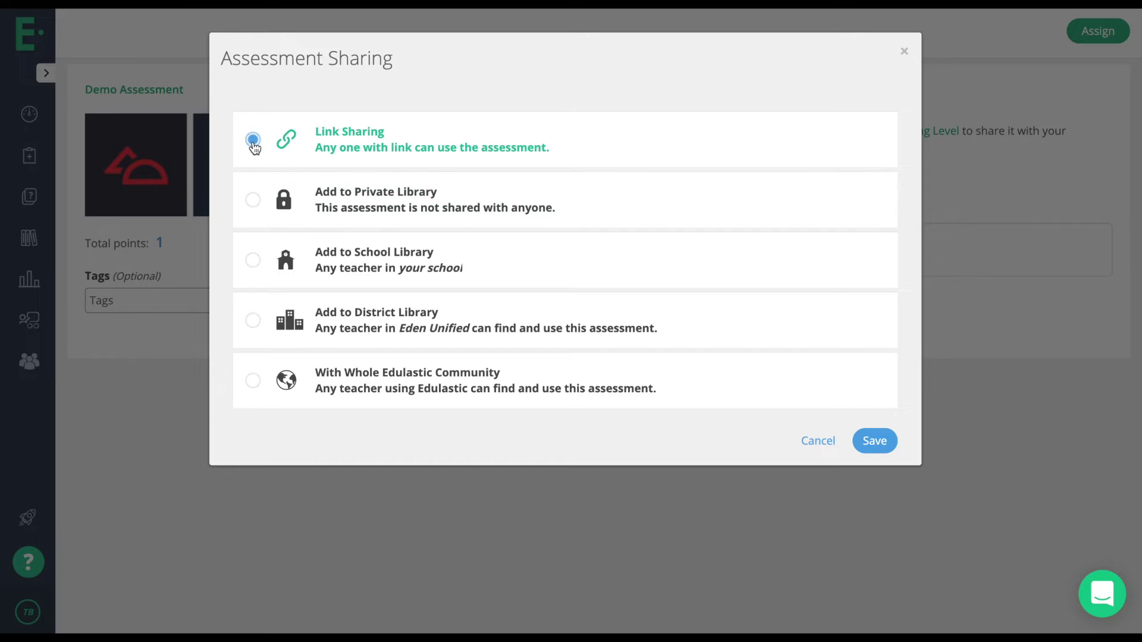
left_click(874, 441)
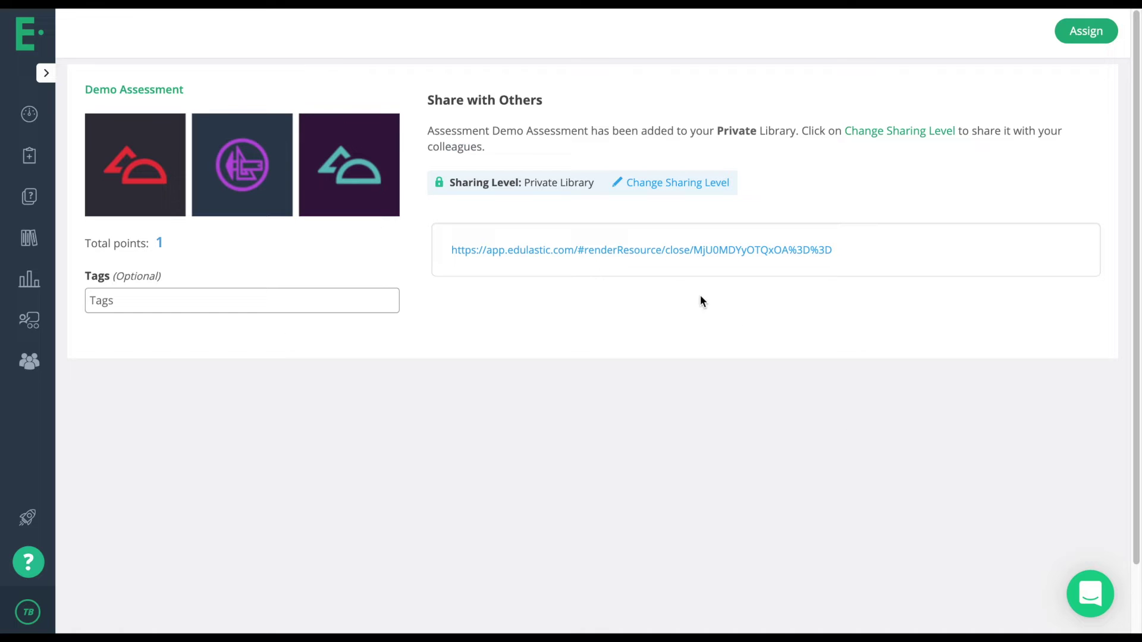
triple_click(639, 253)
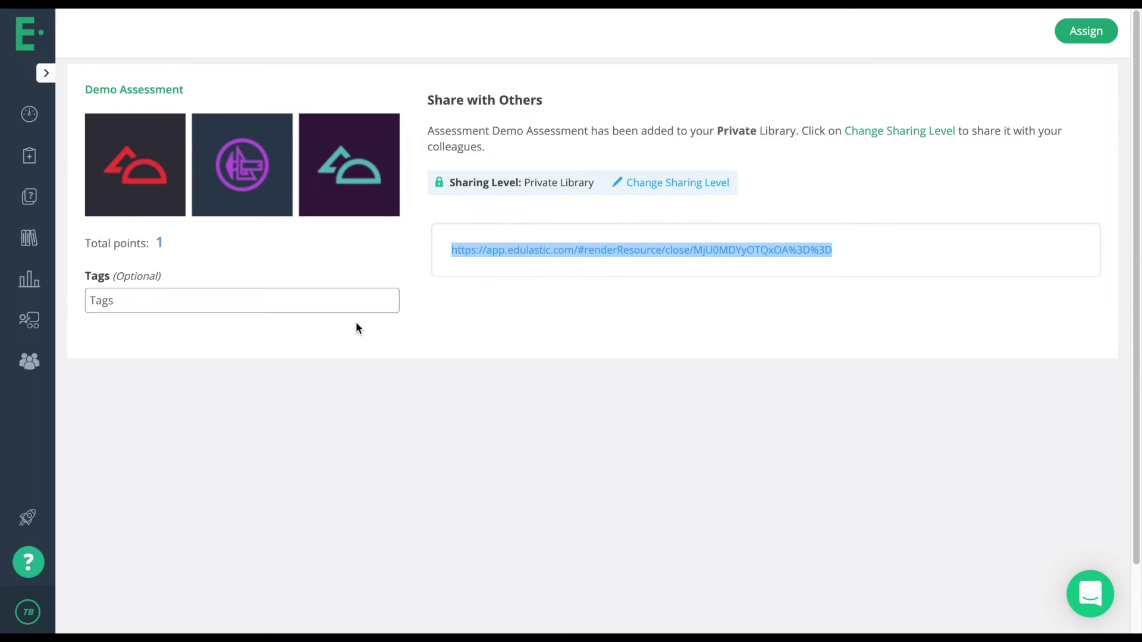
left_click(30, 239)
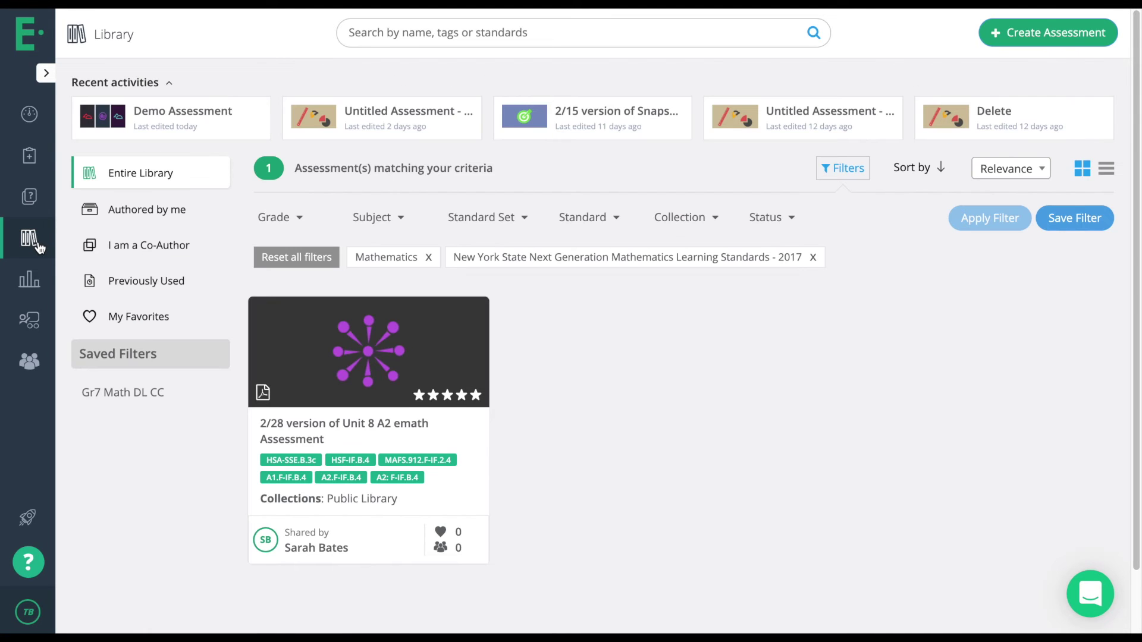
Filter the Library to assessments authored by me under Mathematics only, dropping the New York State standards.
left_click(135, 220)
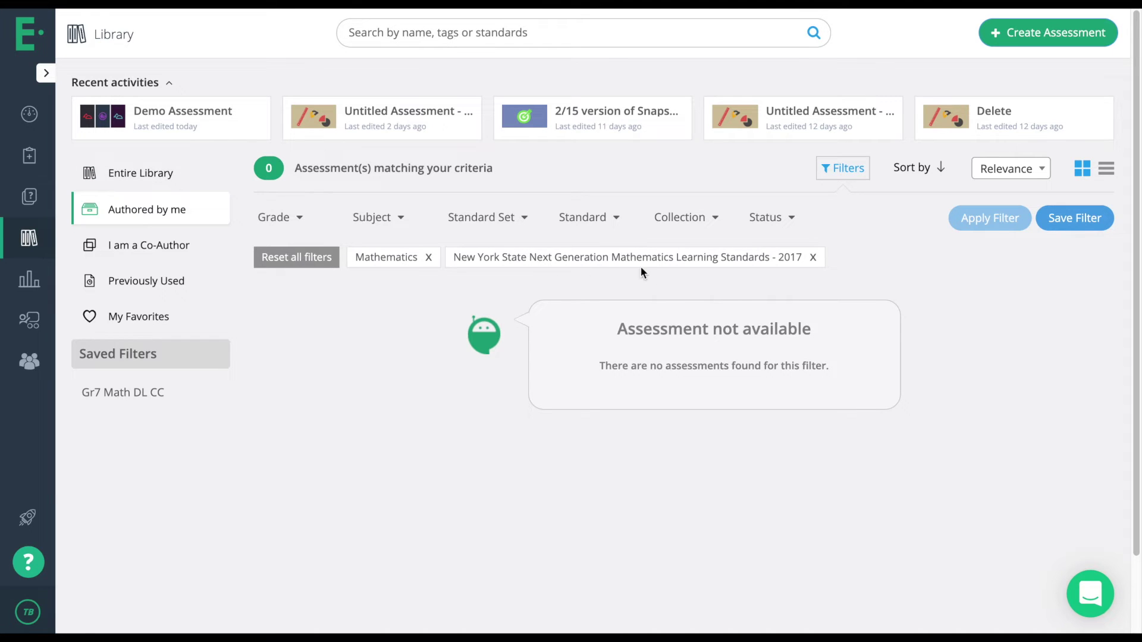
left_click(812, 257)
left_click(1004, 218)
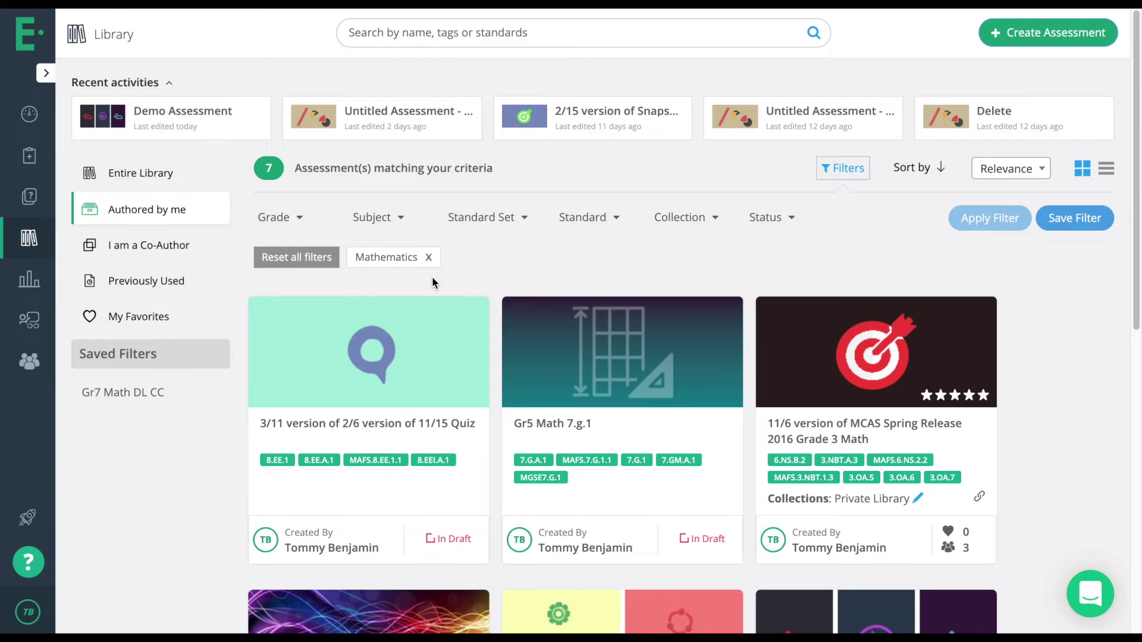
scroll(344, 285, "down", 1)
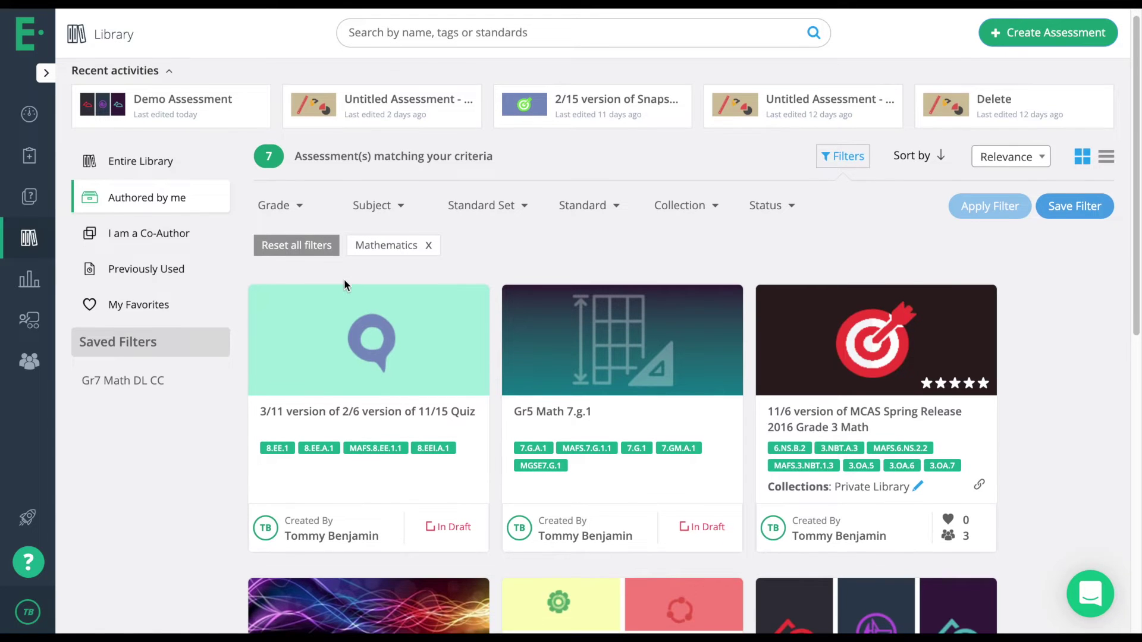
scroll(344, 280, "down", 4)
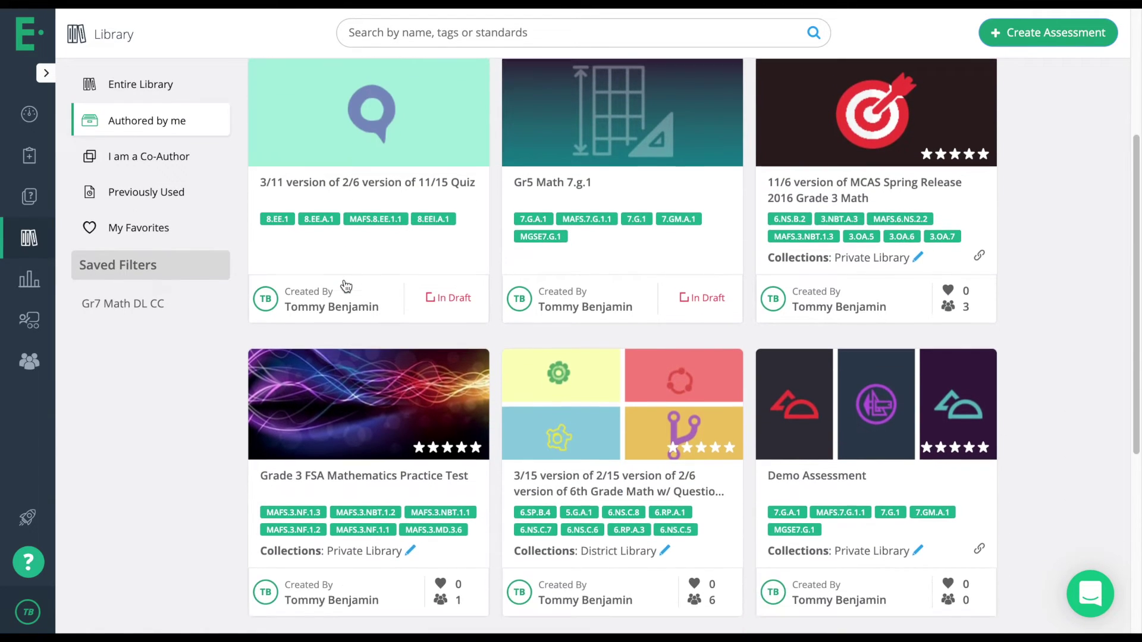
mouse_move(892, 454)
scroll(862, 484, "up", 5)
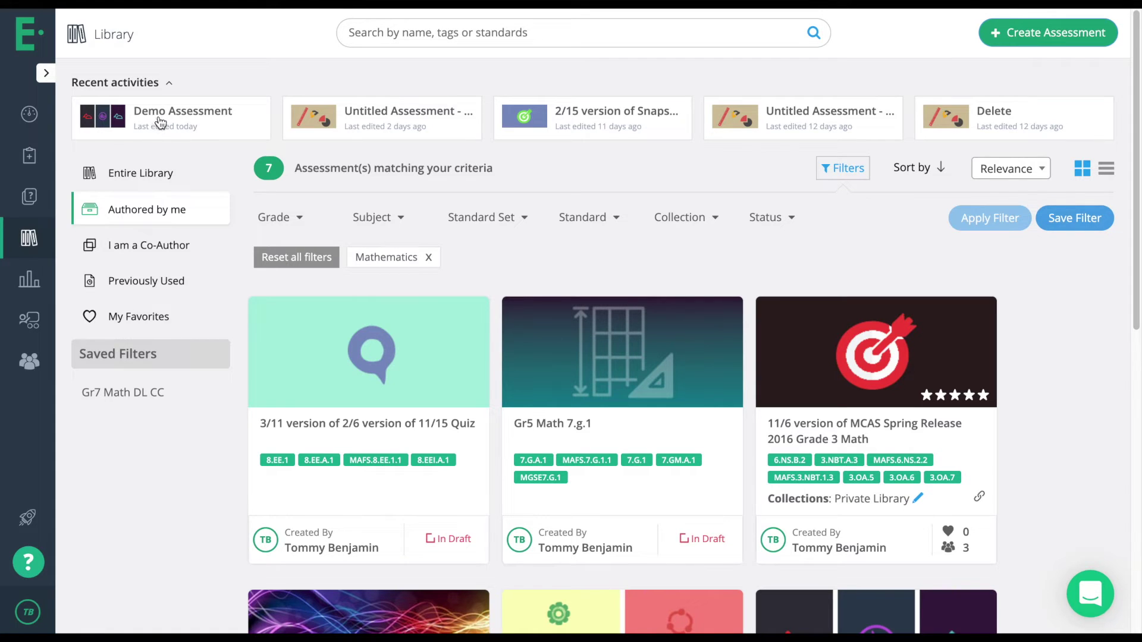
scroll(565, 345, "down", 5)
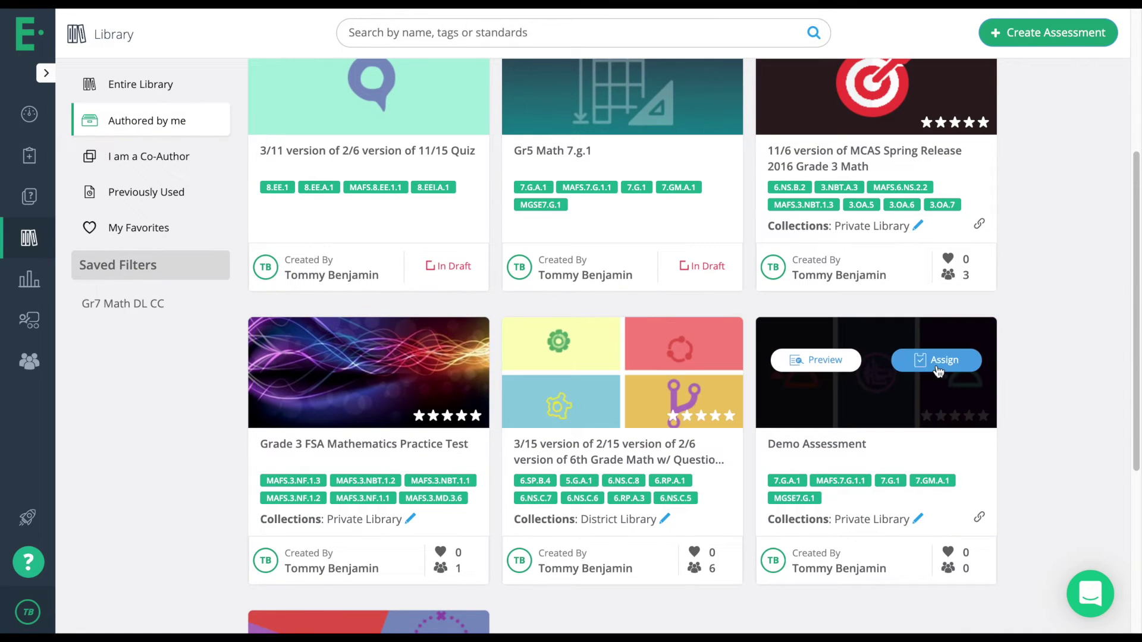
Open Assign on Demo Assessment, then return to the 7 authored assessments in the Library.
left_click(936, 366)
scroll(937, 366, "down", 1)
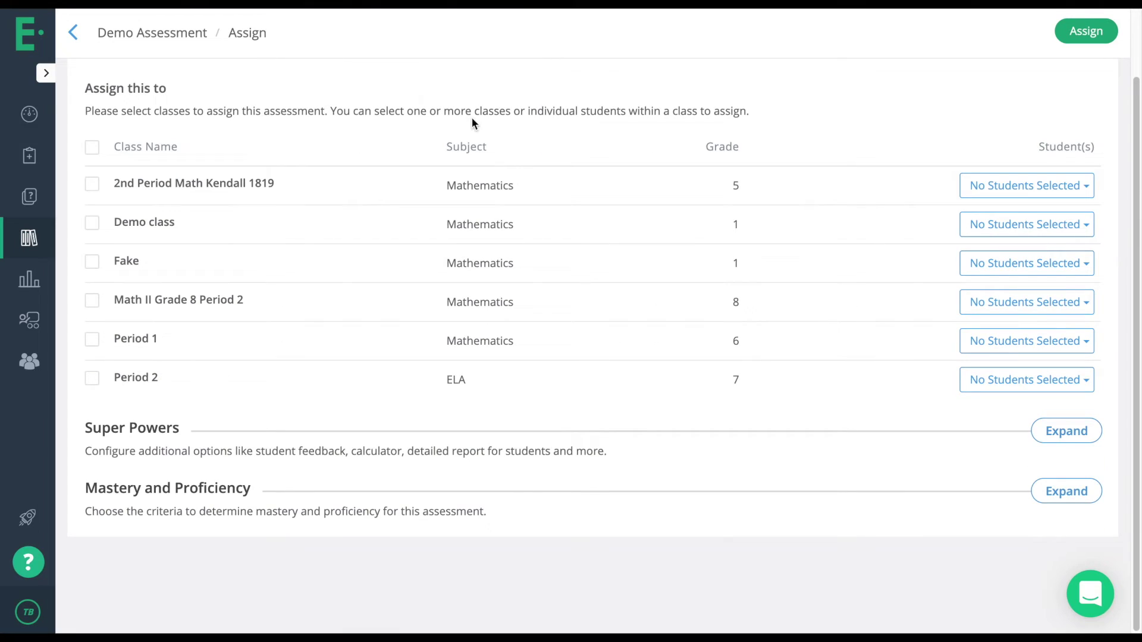
scroll(183, 129, "up", 2)
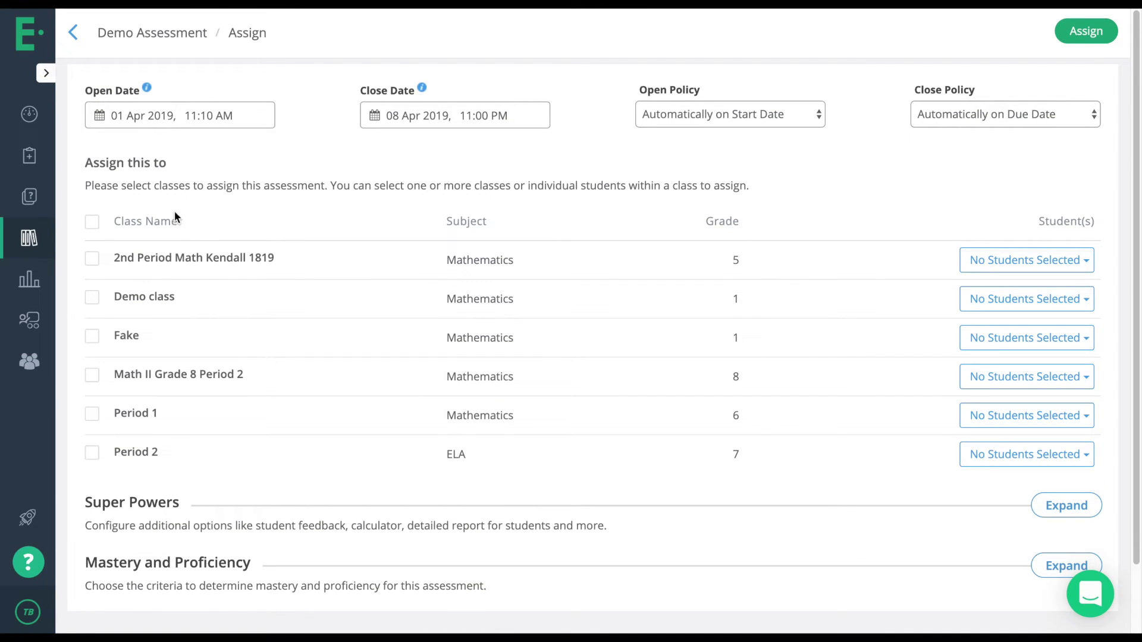
left_click(28, 241)
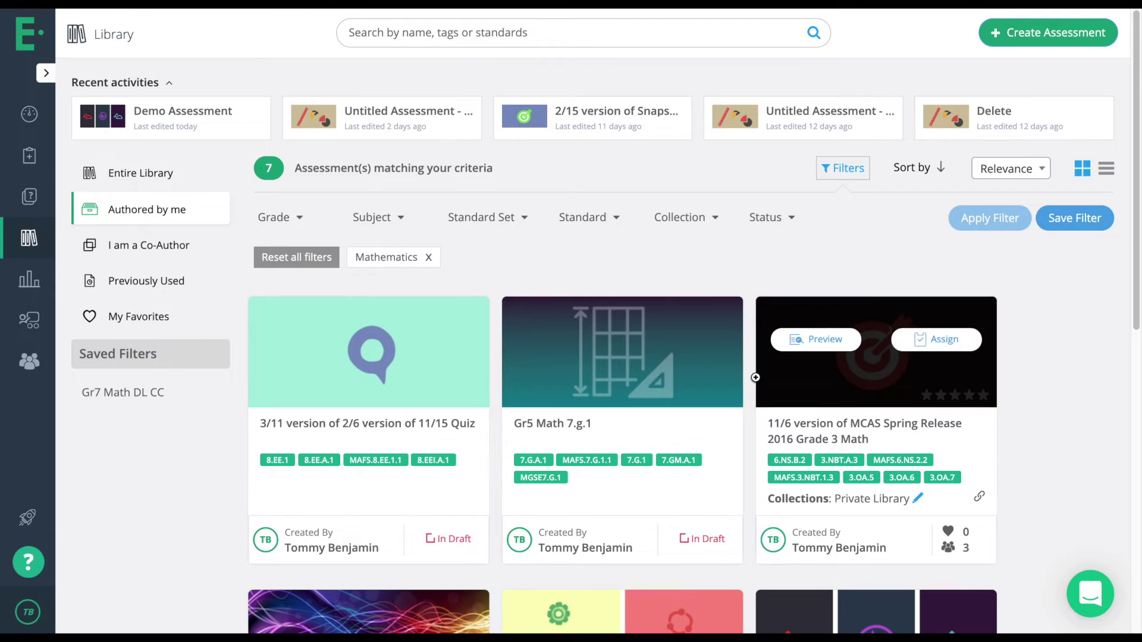
scroll(762, 384, "down", 3)
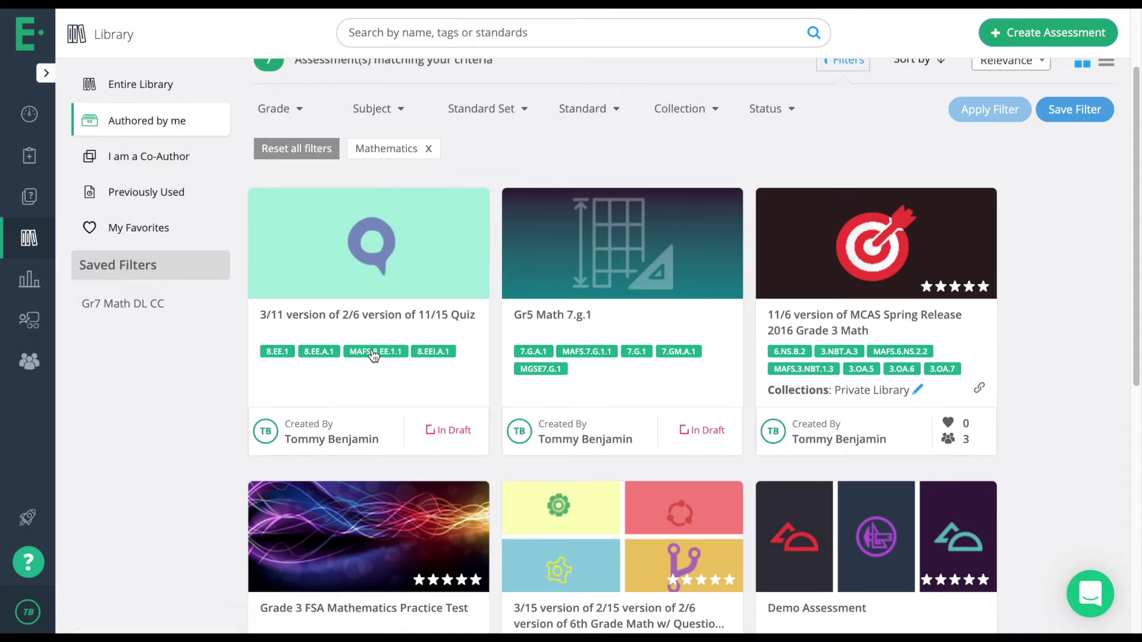
scroll(375, 352, "up", 3)
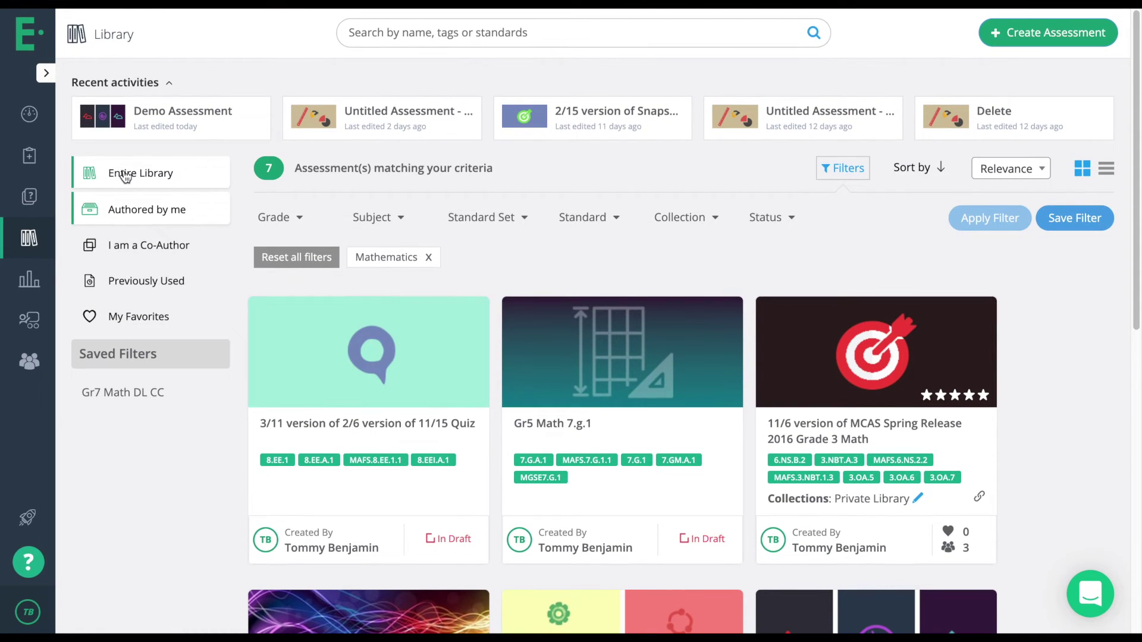
Filter the entire library to Grade 4 with the Math - Common Core standard set.
left_click(125, 175)
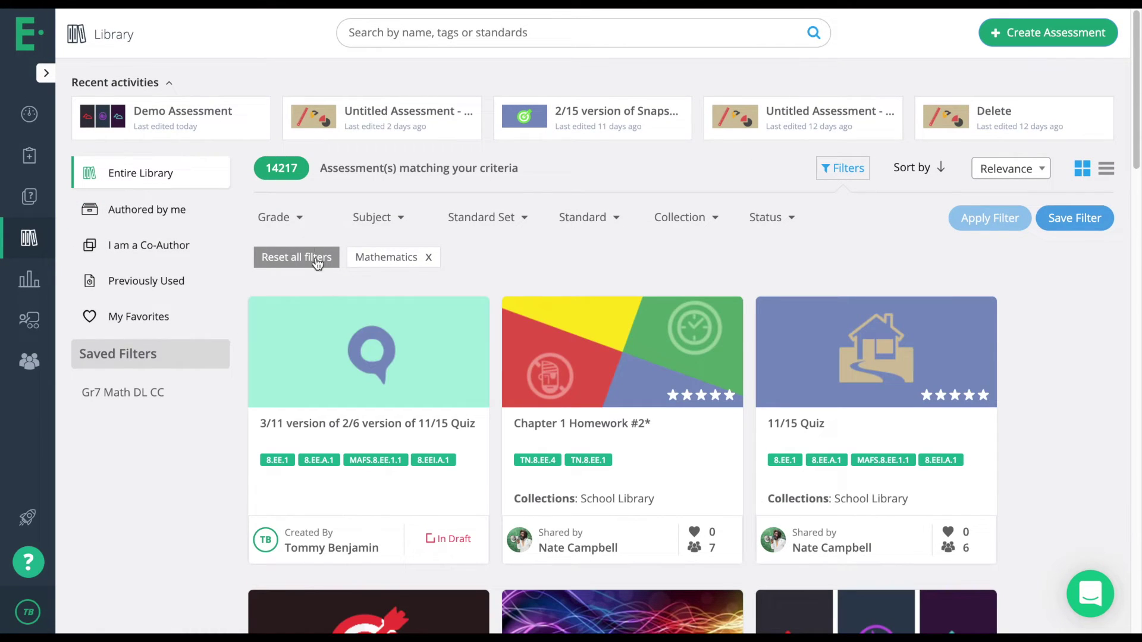
left_click(288, 218)
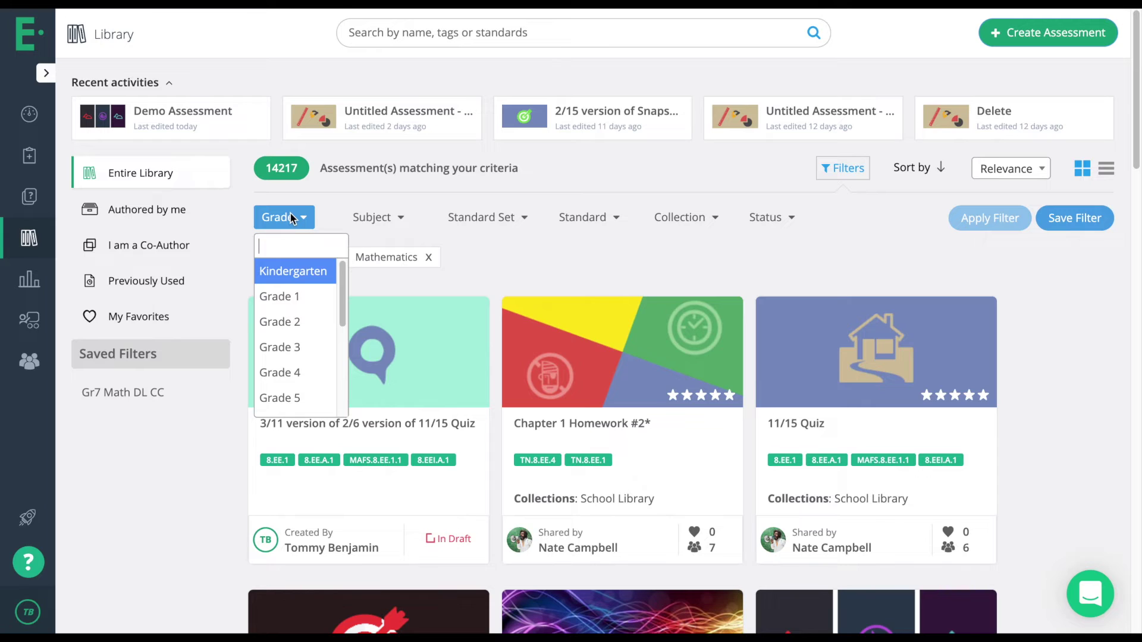
left_click(281, 373)
left_click(485, 217)
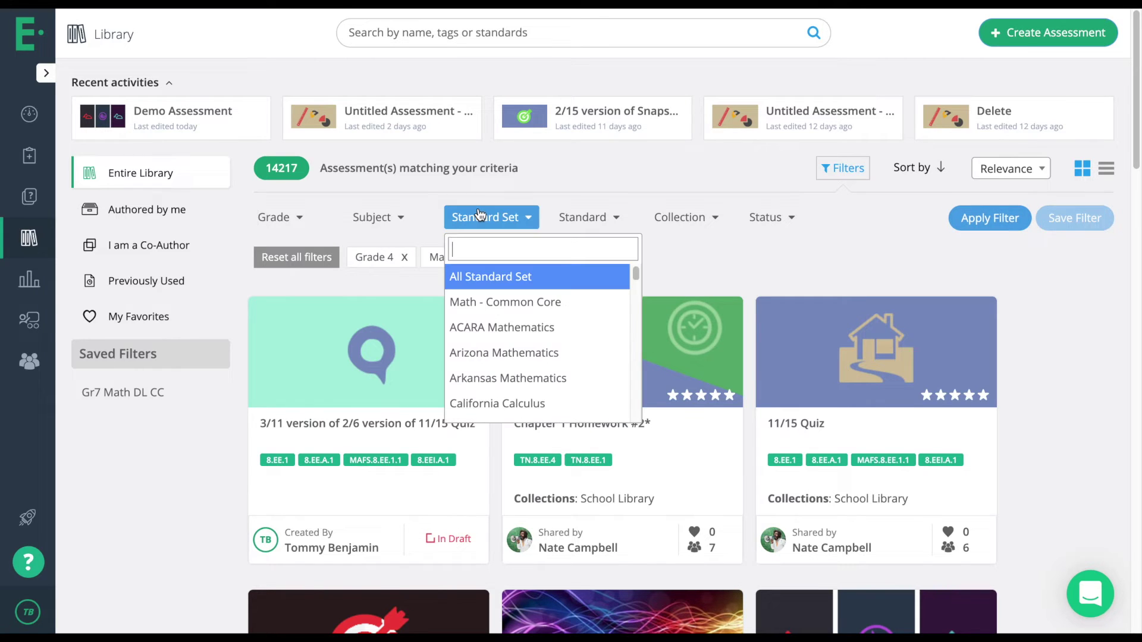
left_click(508, 304)
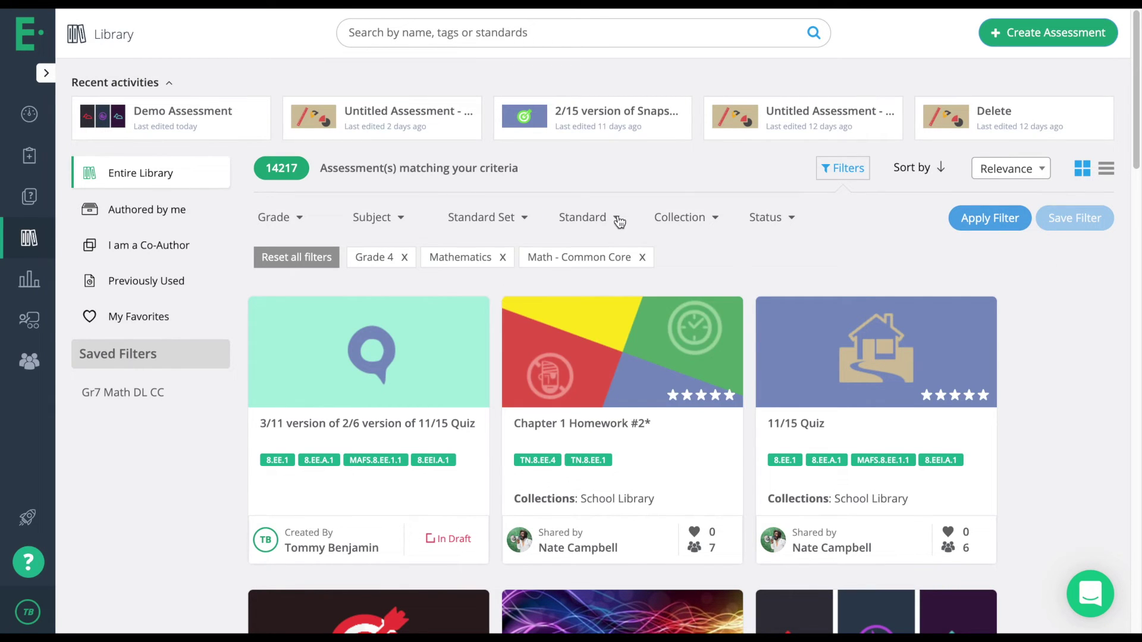
Add standard 4.G.A.1 from 4.G Geometry and apply the filters.
left_click(608, 218)
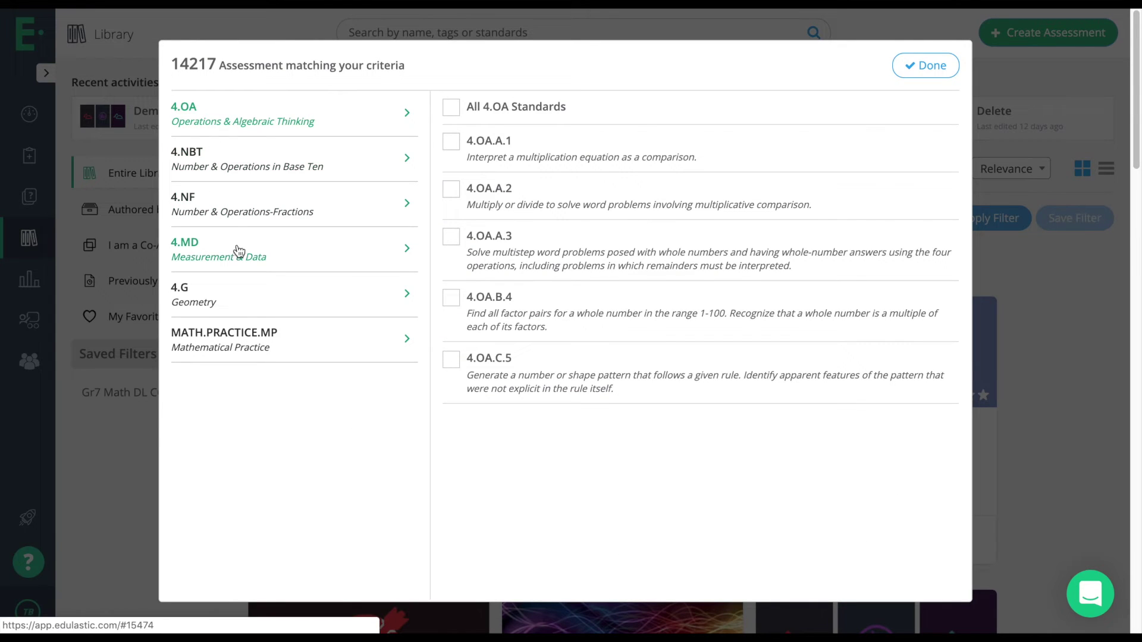
left_click(234, 293)
left_click(452, 142)
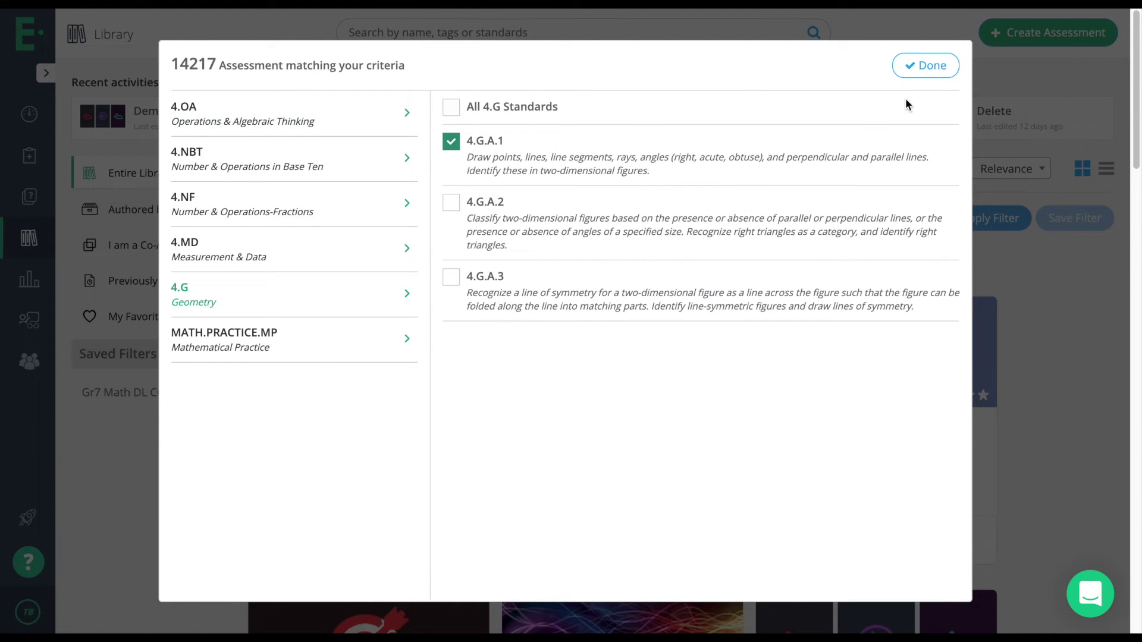
left_click(916, 69)
left_click(989, 217)
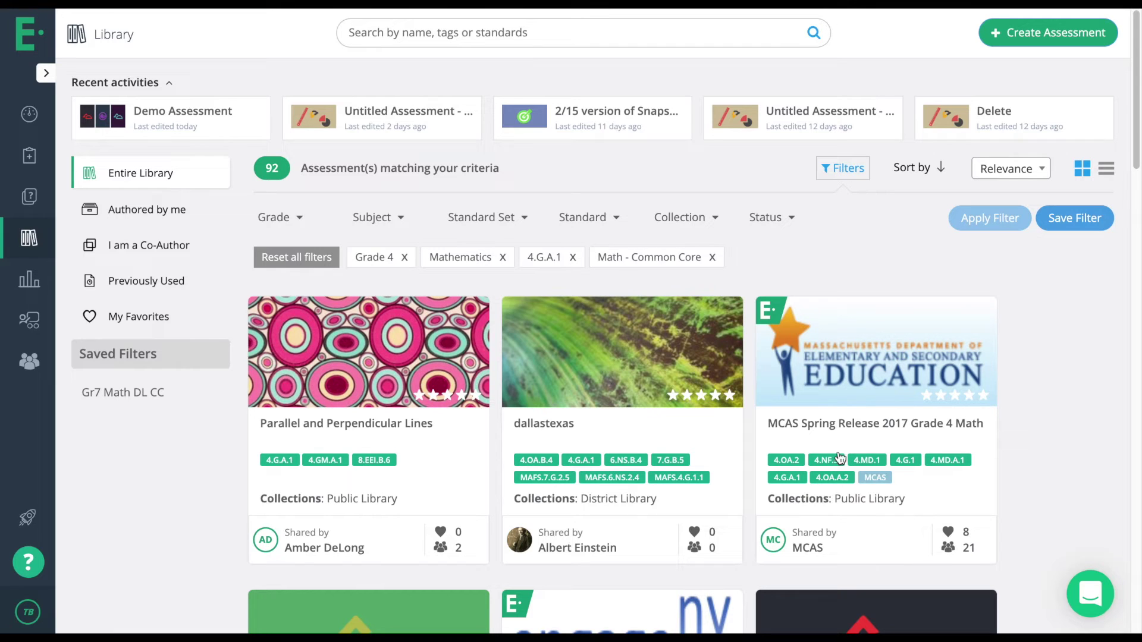
Open the MCAS Spring Release 2017 Grade 4 Math details and look through them.
mouse_move(867, 378)
mouse_move(868, 404)
left_click(861, 420)
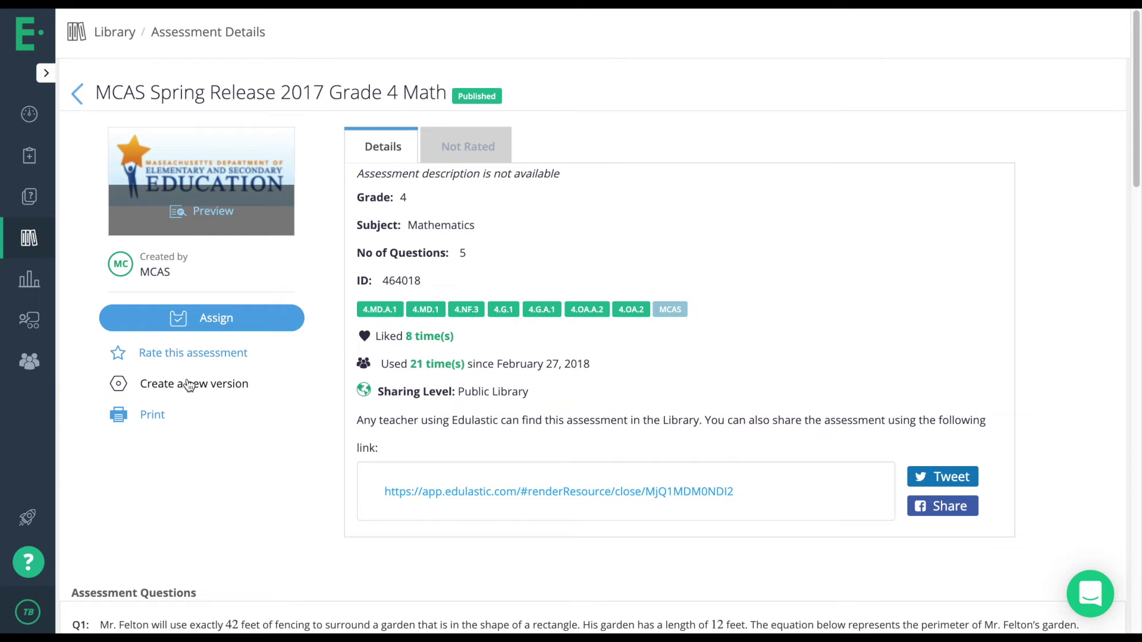
scroll(188, 385, "down", 1)
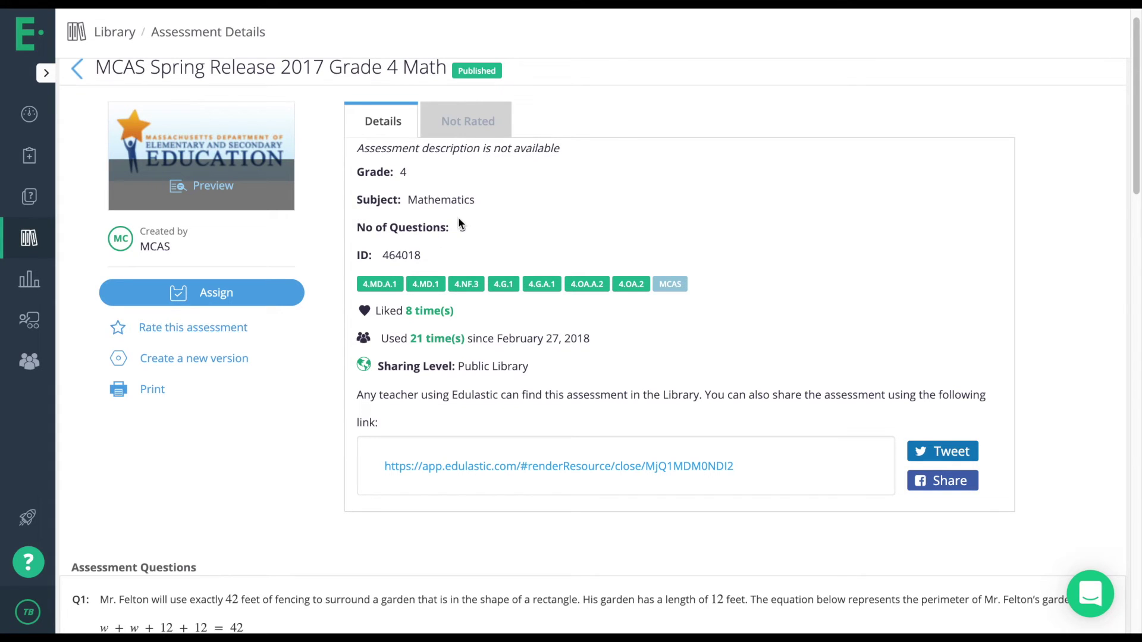
scroll(459, 236, "down", 3)
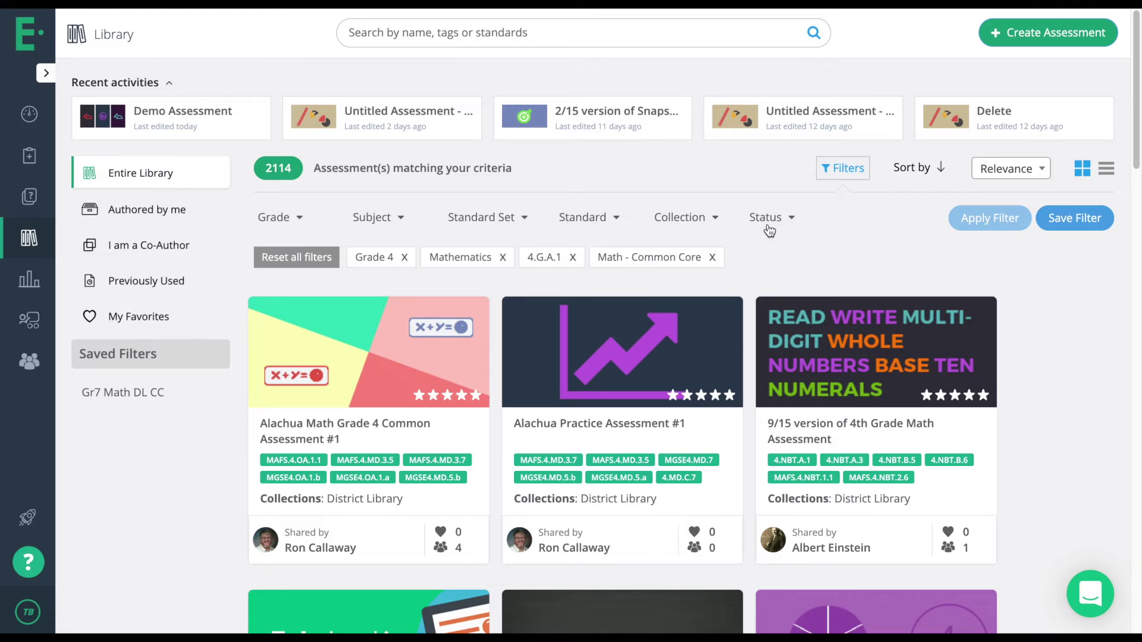
Drop the 4.G.A.1 filter and save the remaining filters as '4th grade Math-CC'.
left_click(574, 259)
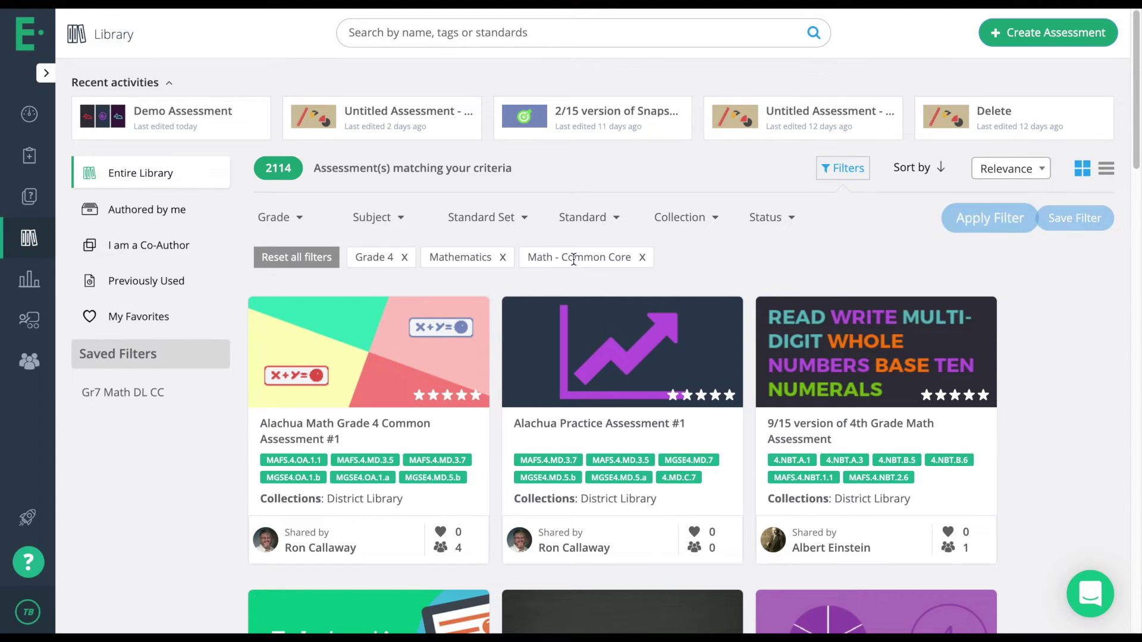
left_click(978, 225)
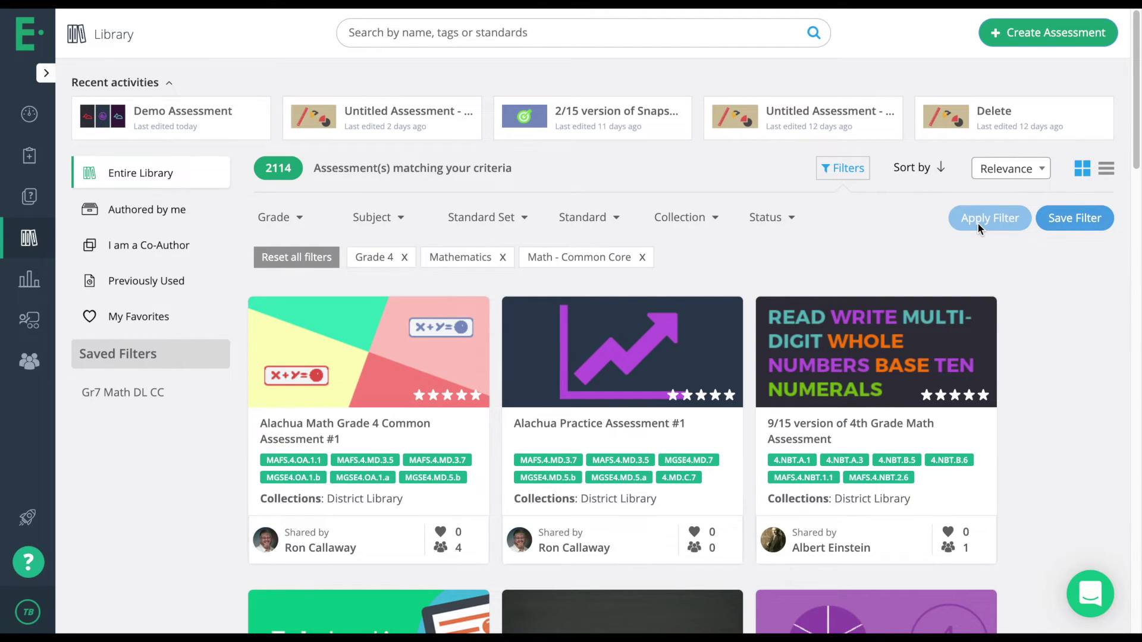
left_click(1058, 219)
left_click(1038, 253)
type("4th grade ")
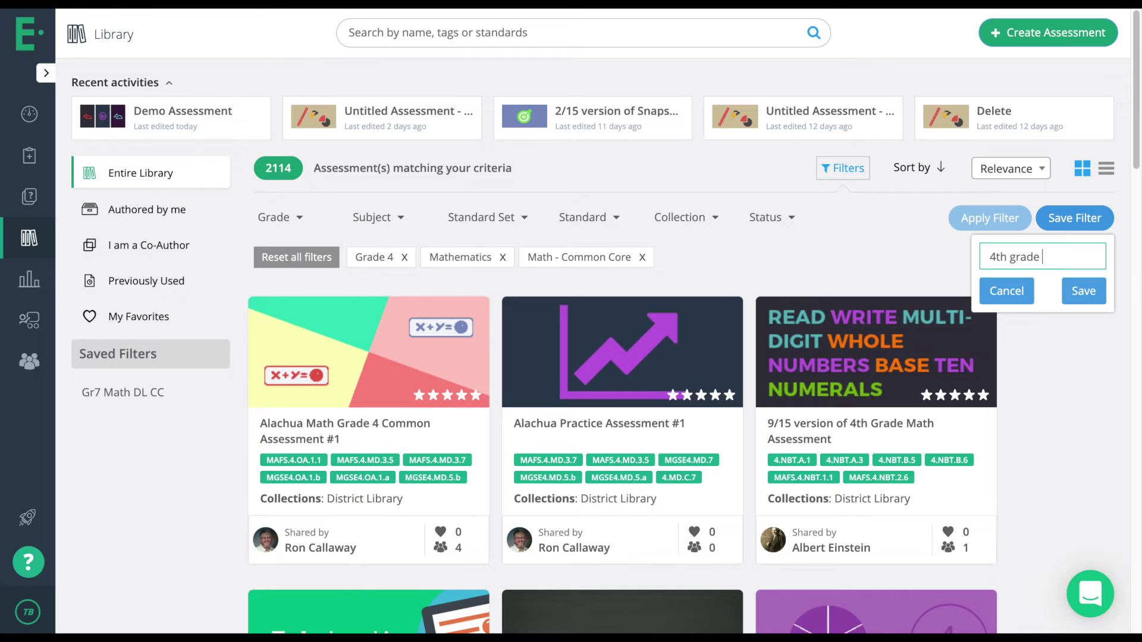
type("Math-Co")
key("BackSpace")
type("C")
left_click(1072, 295)
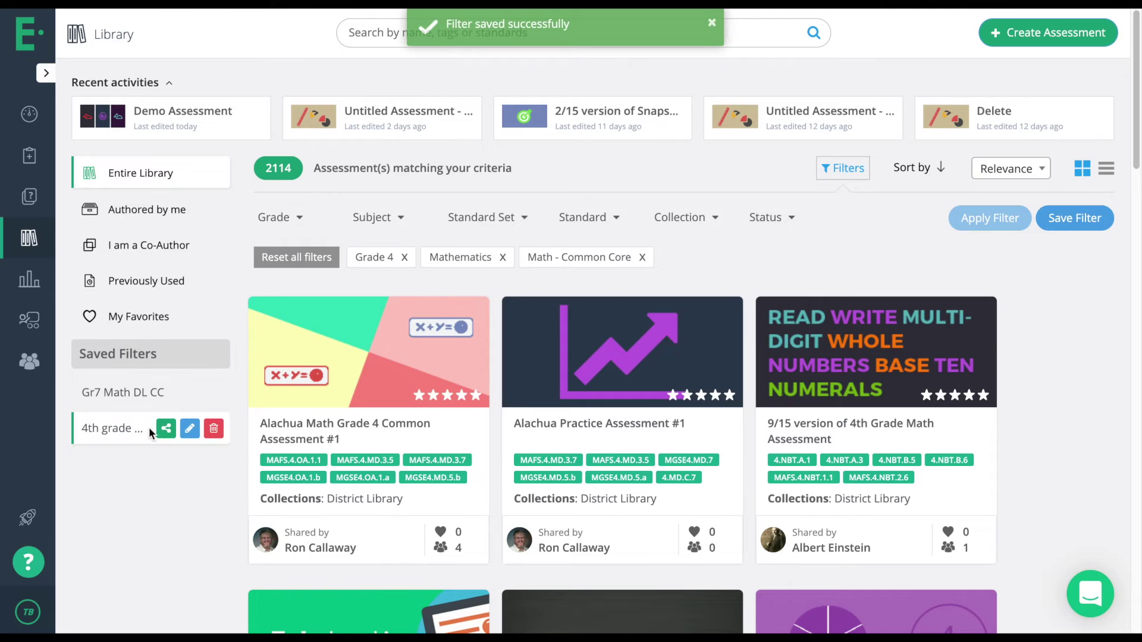
Reset all filters and reapply the saved '4th grade Math-CC' filter.
mouse_move(586, 304)
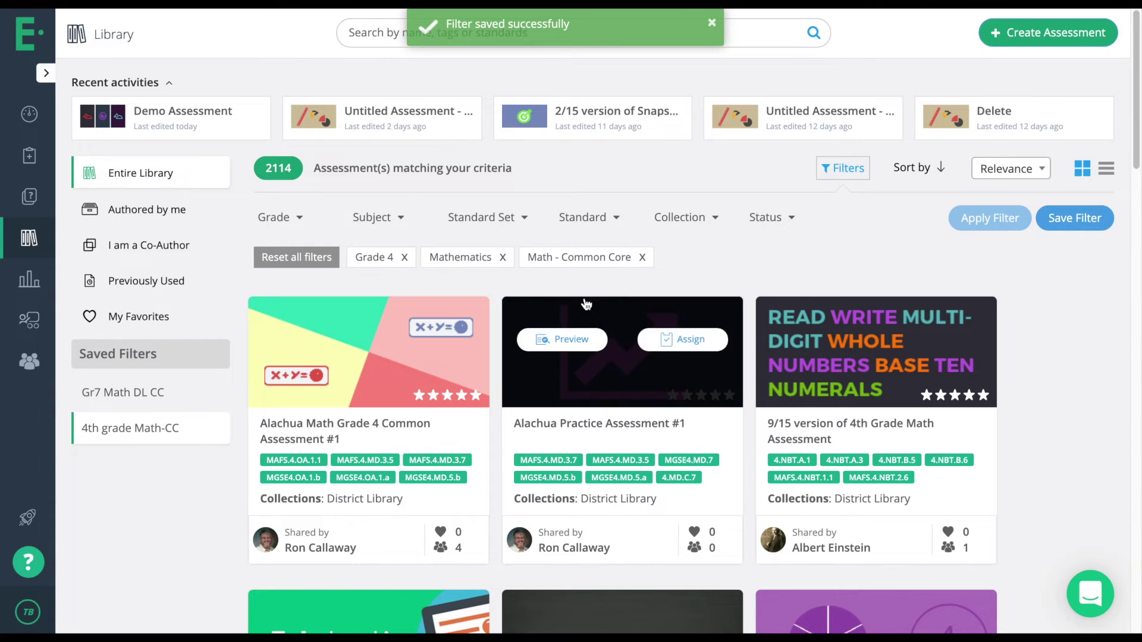
left_click(326, 258)
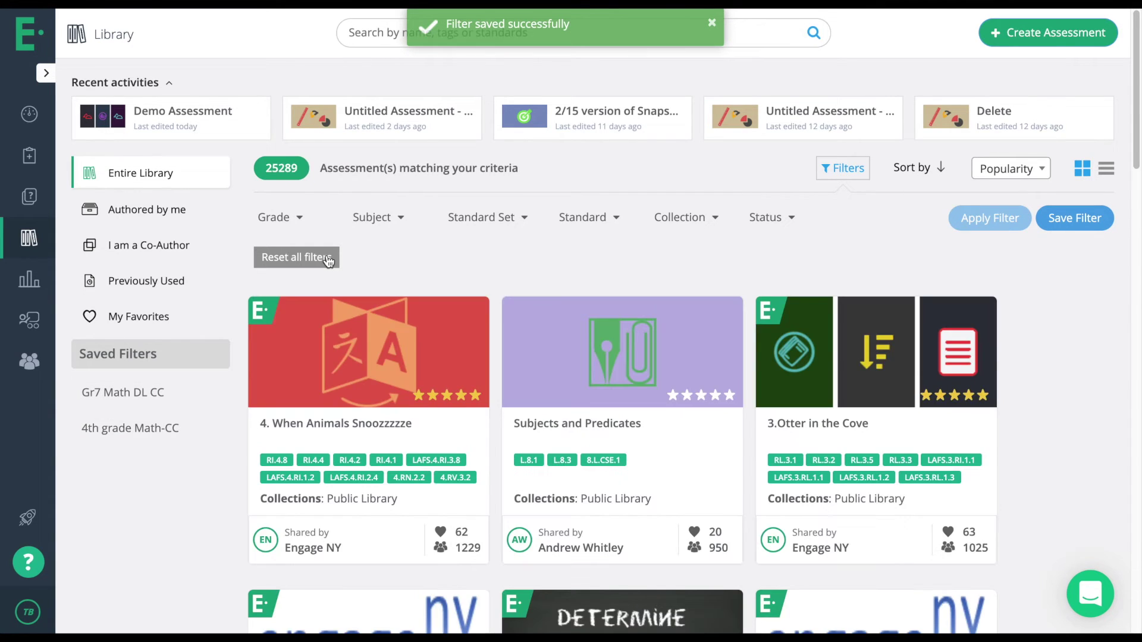
left_click(102, 423)
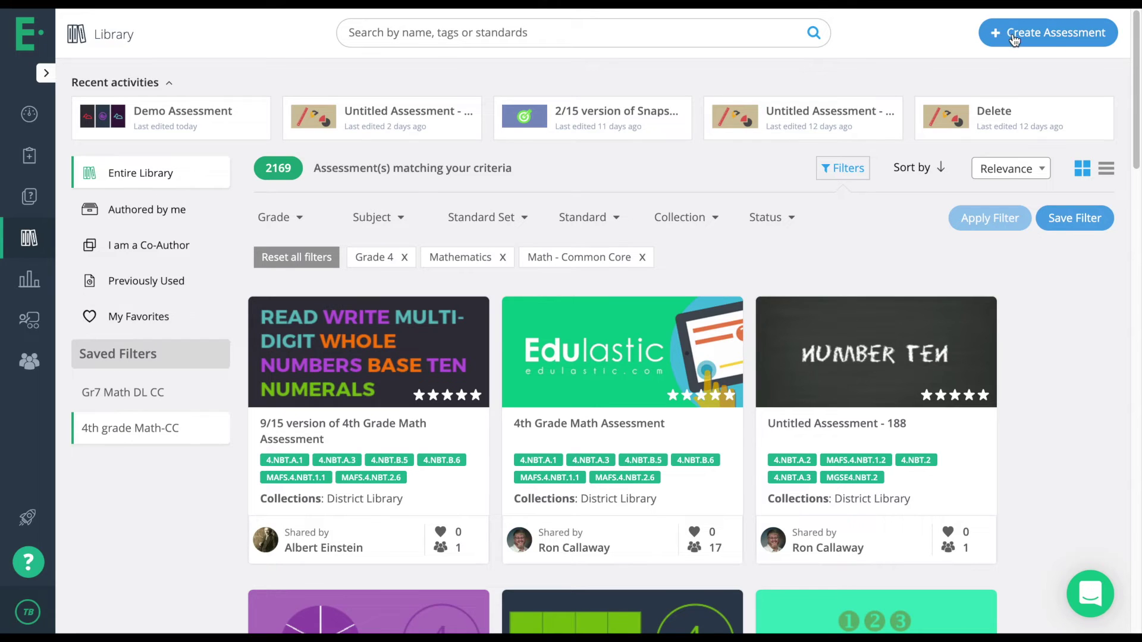
Review the Create Assessment options, including Upload PDF, then go to the Assessments list.
left_click(1057, 37)
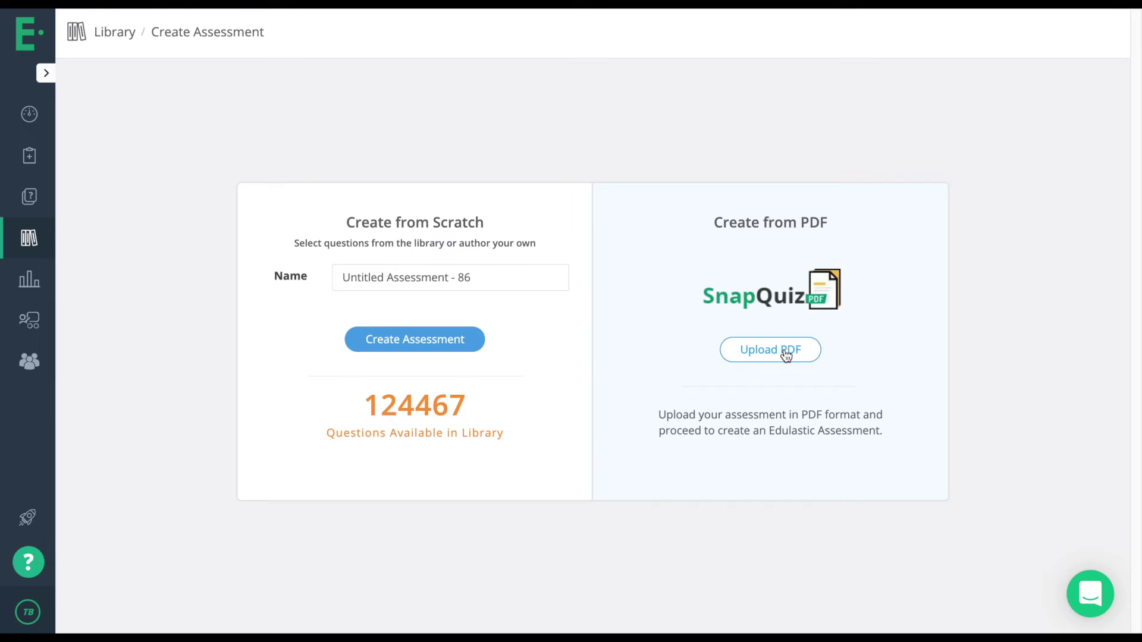
left_click(764, 350)
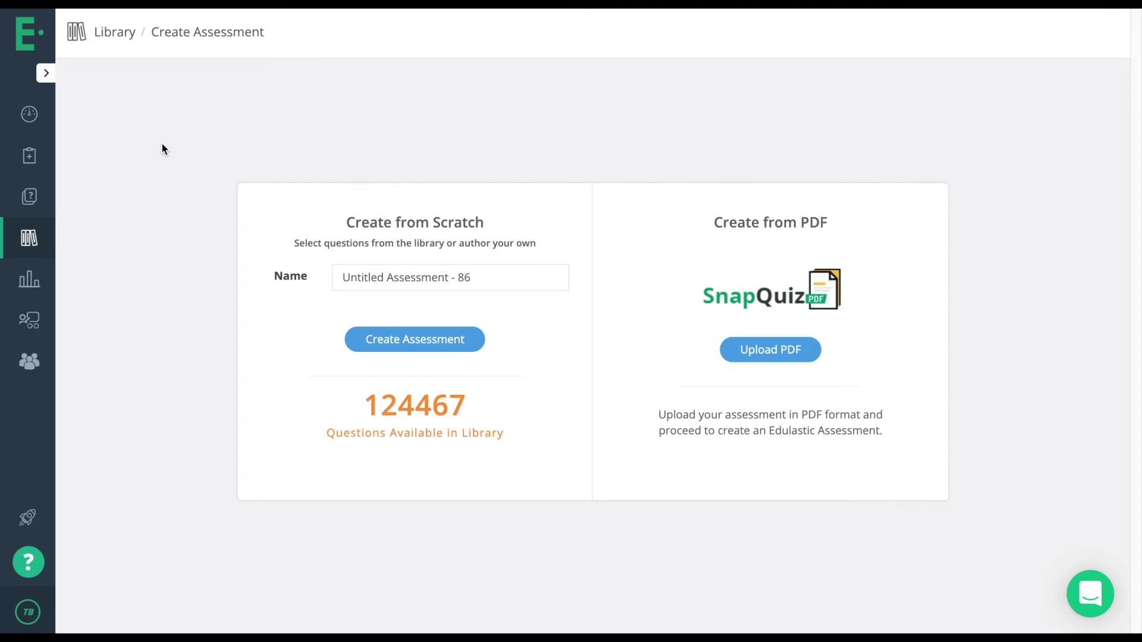
left_click(34, 170)
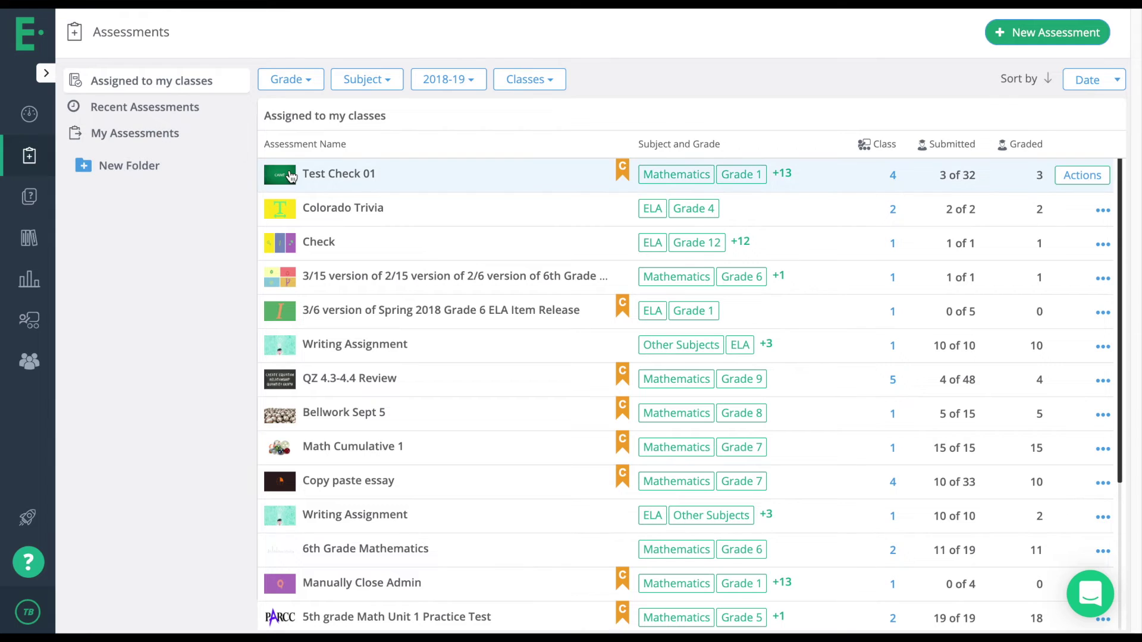
Filter to assessments assigned to my classes and open '6th Grade Math w/ Question Types'.
scroll(402, 191, "down", 1)
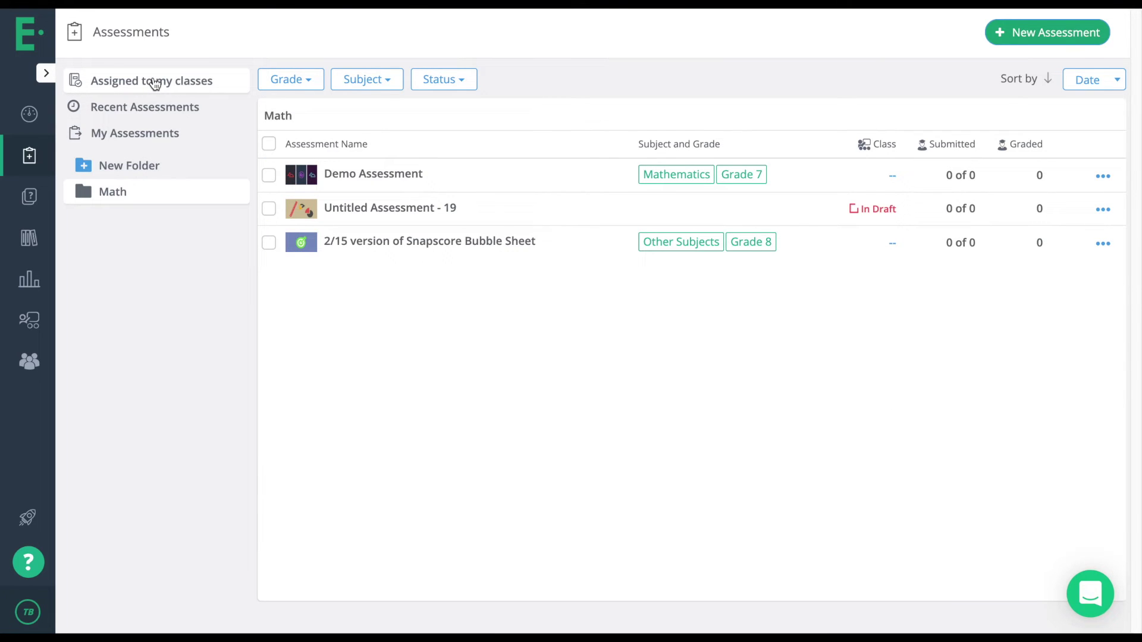
left_click(153, 81)
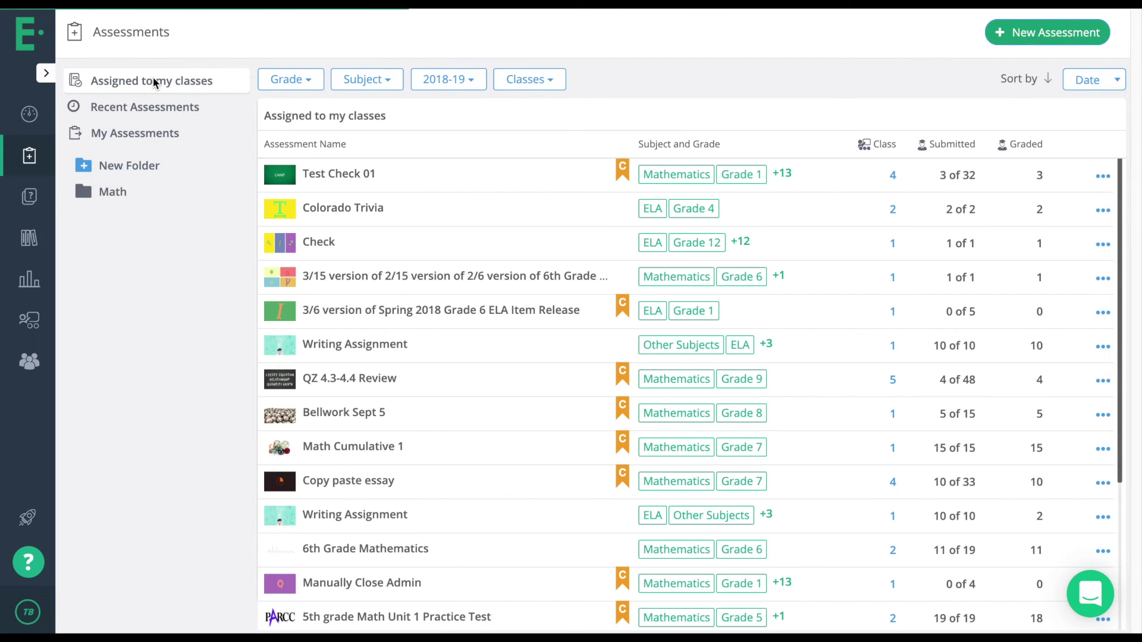
scroll(445, 251, "down", 4)
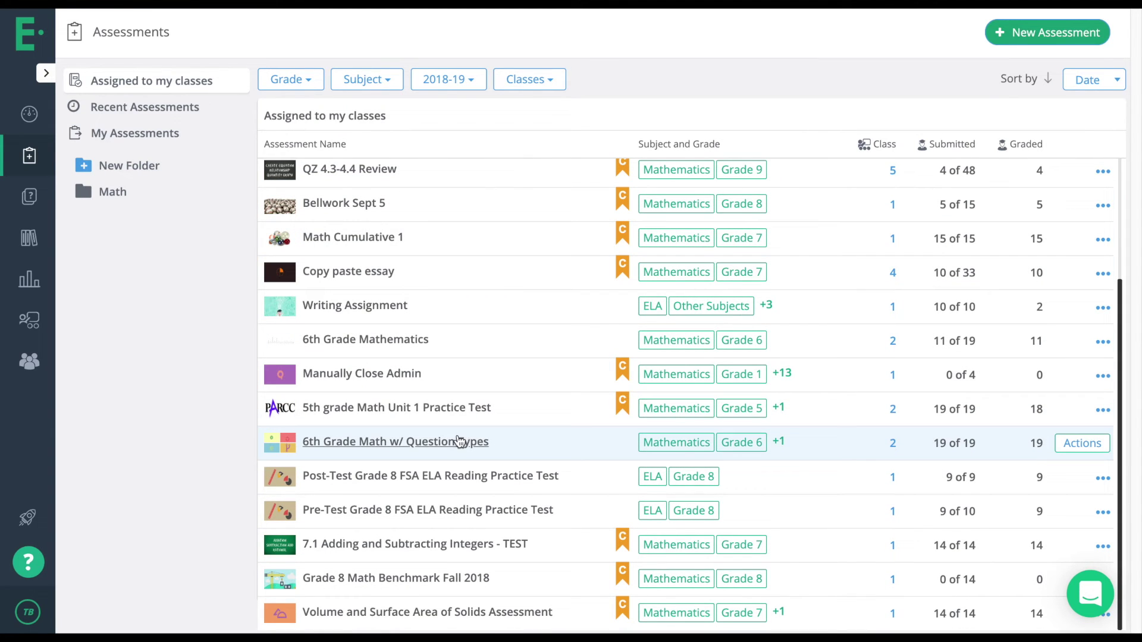
left_click(430, 443)
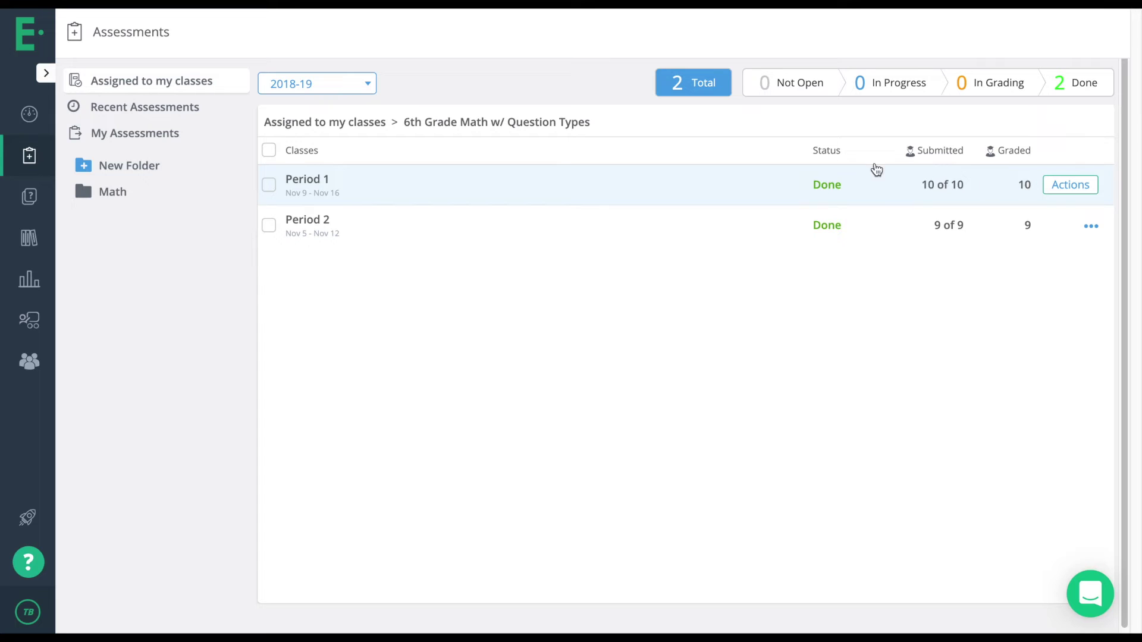
Review Period 1's class board at 80% average, then drill into Q3's detailed responses.
left_click(307, 179)
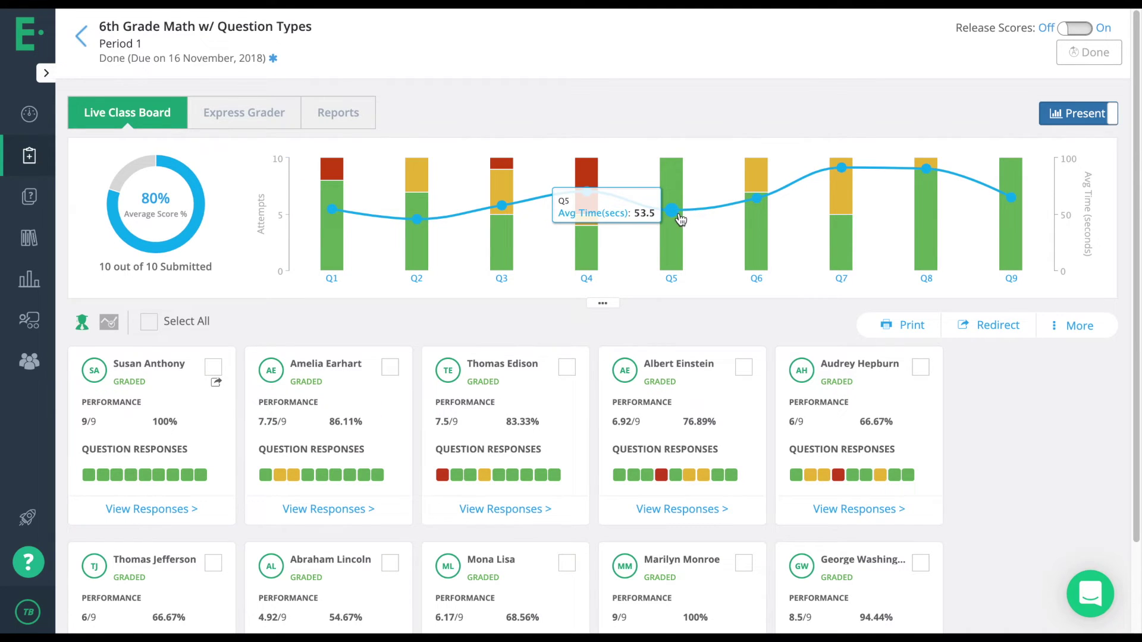
scroll(604, 297, "down", 2)
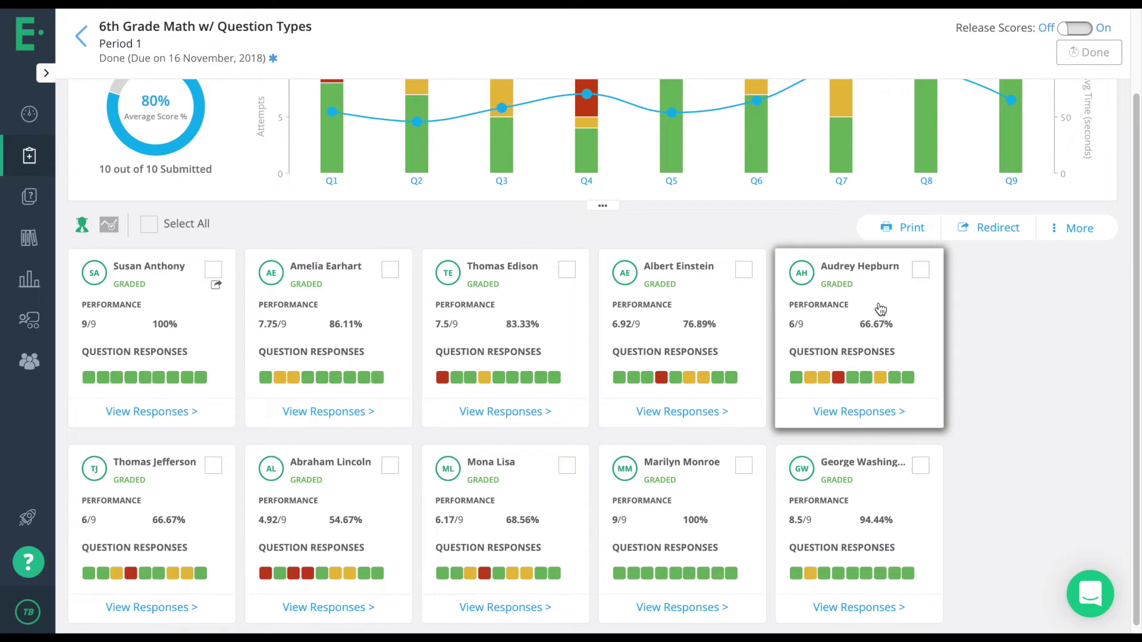
scroll(827, 297, "up", 2)
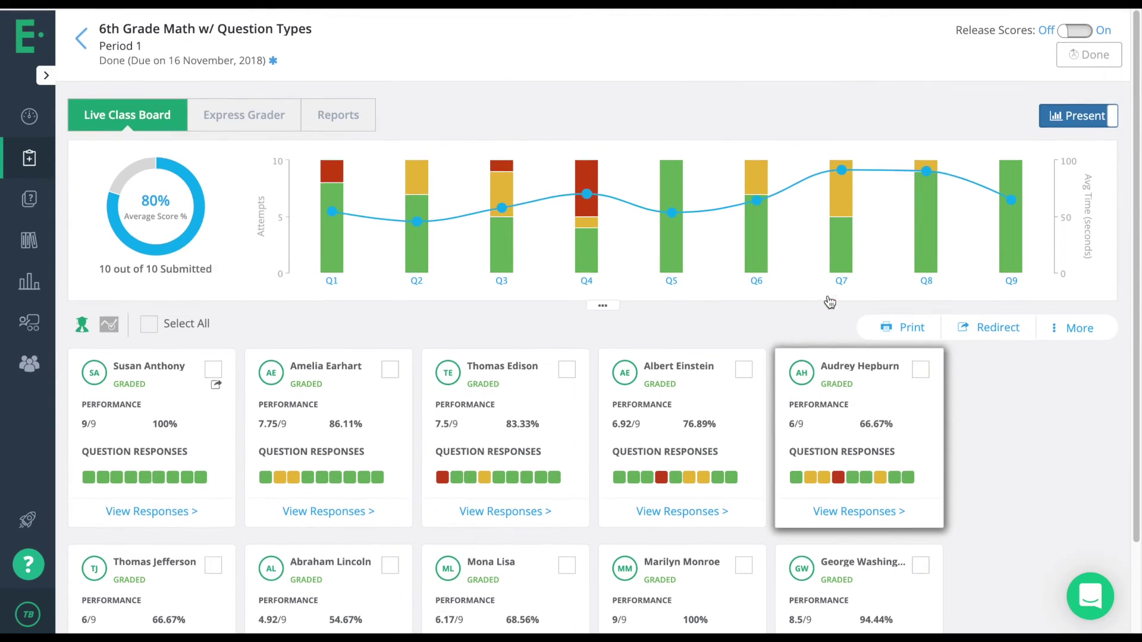
mouse_move(501, 248)
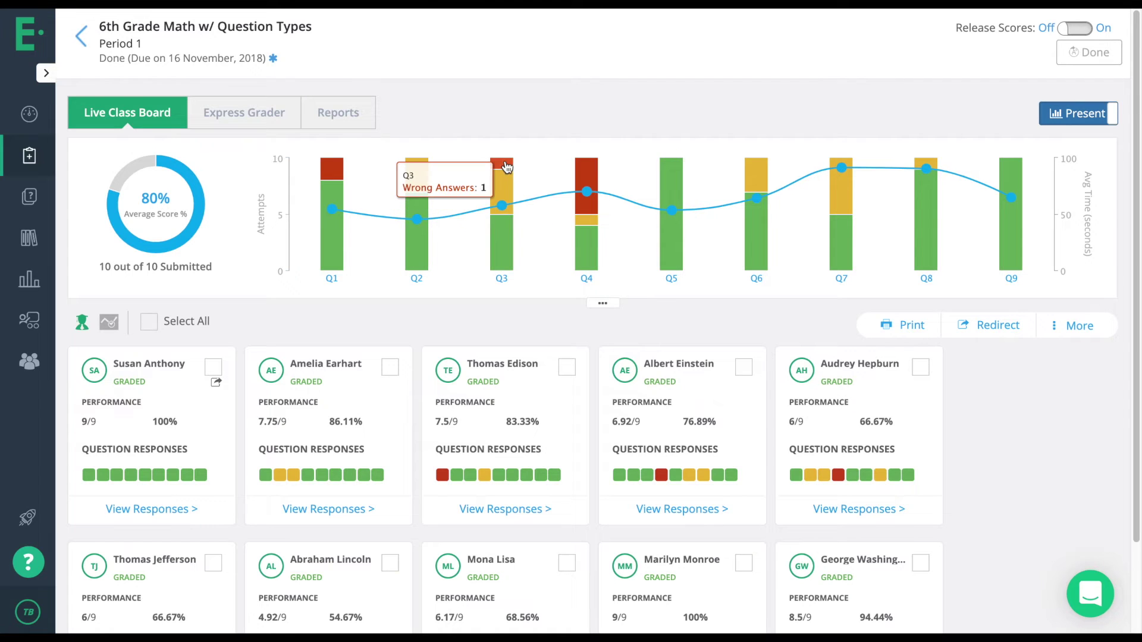
left_click(503, 244)
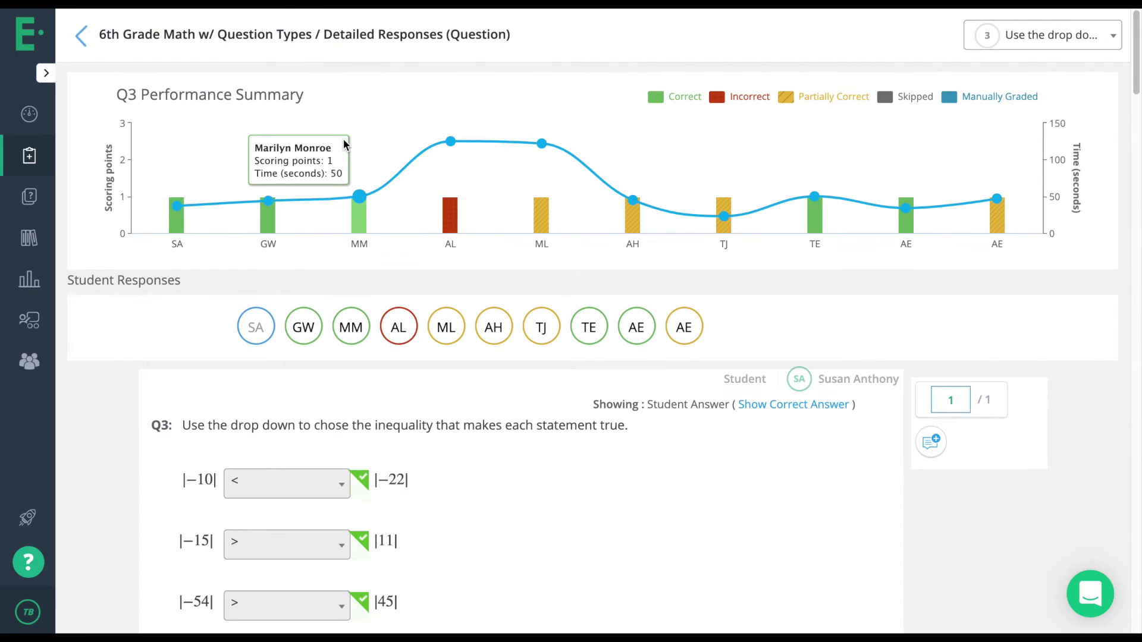
Inspect the Q3 summary bars and scroll through the incorrect Q3 response.
mouse_move(268, 229)
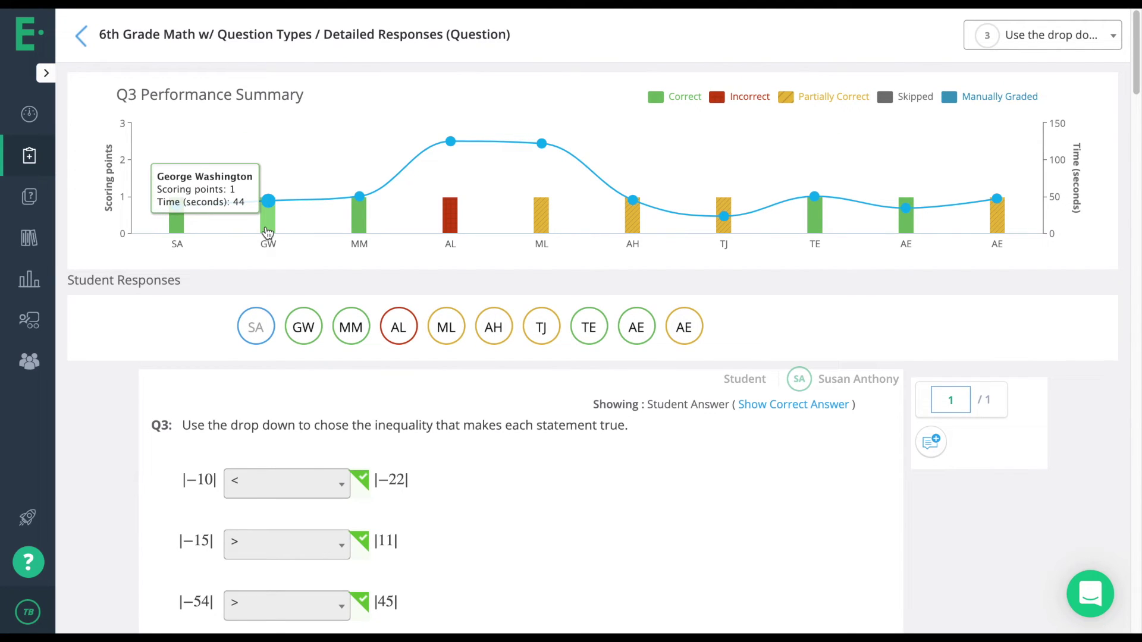
mouse_move(444, 159)
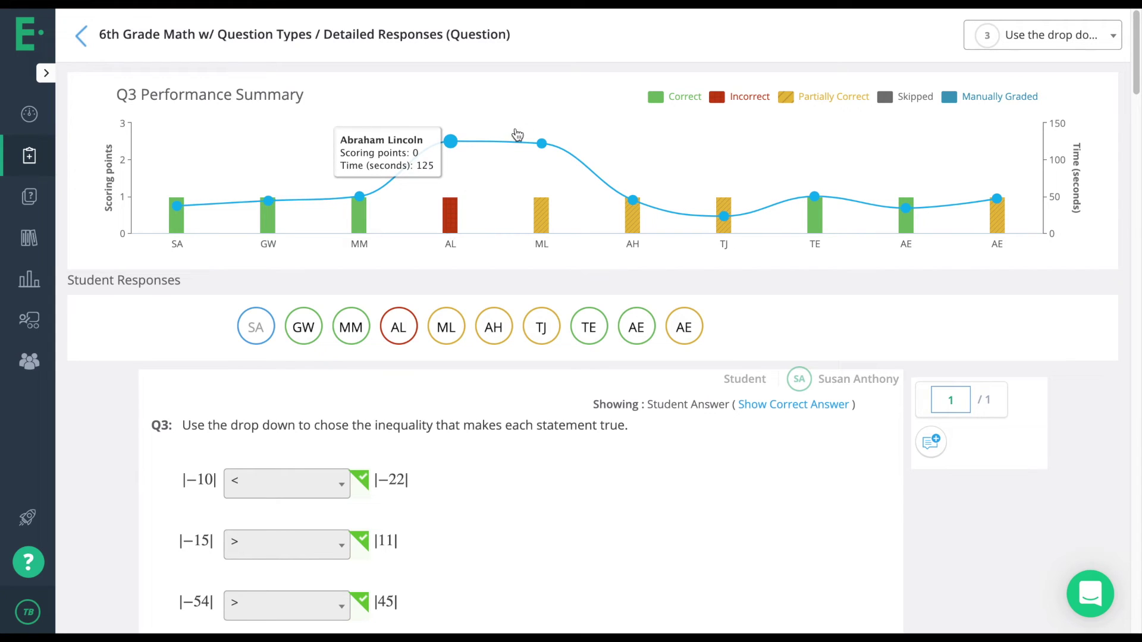
mouse_move(544, 225)
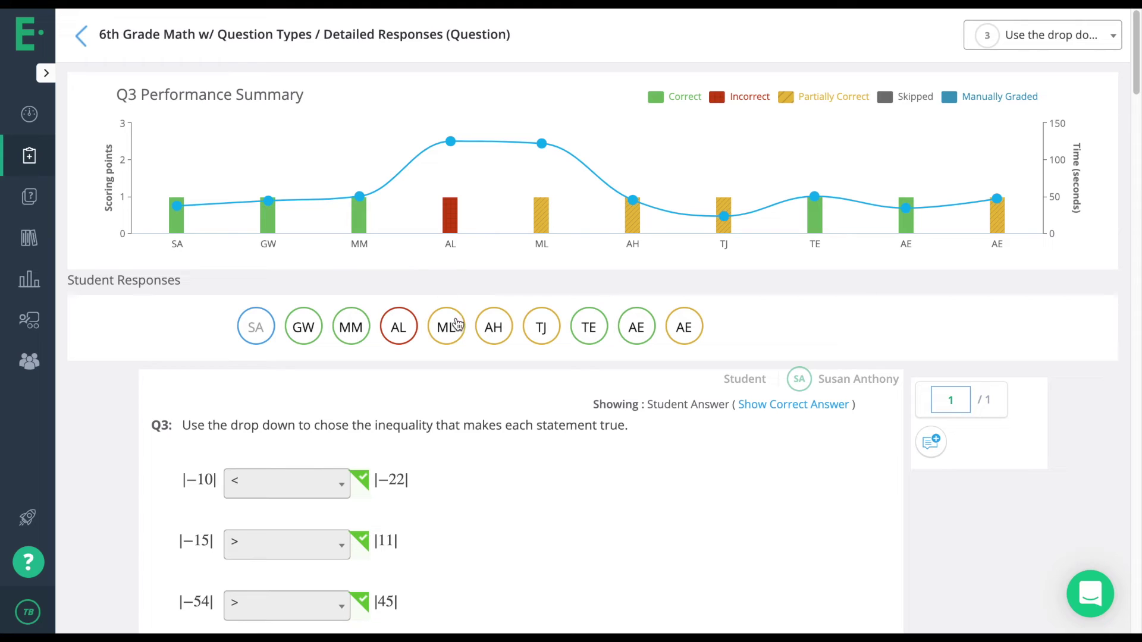
left_click(406, 333)
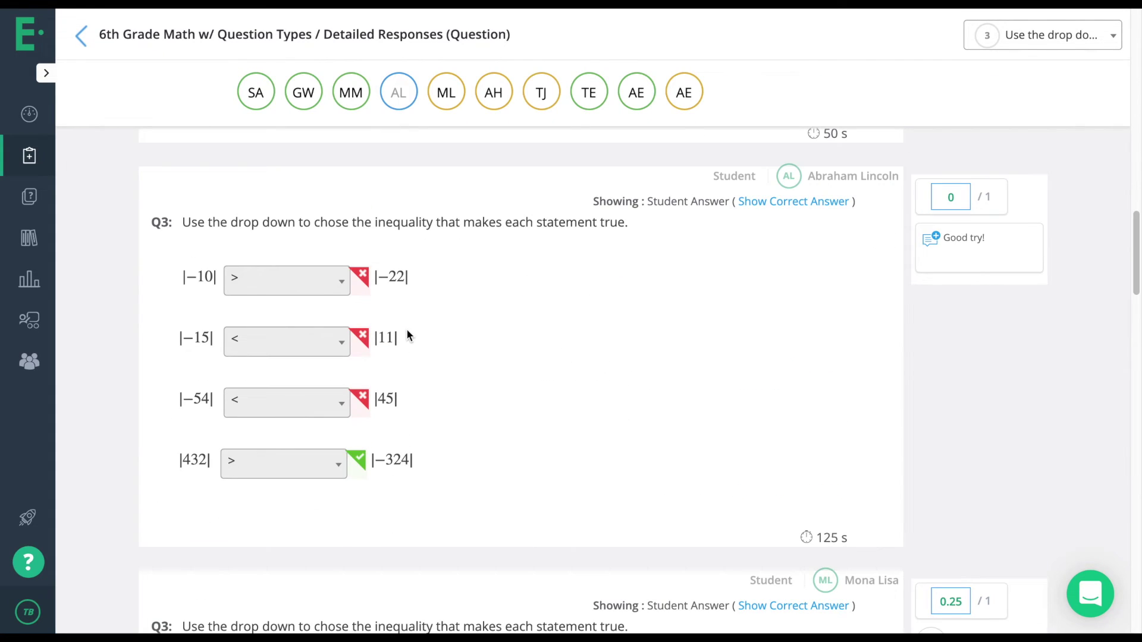
scroll(408, 338, "down", 5)
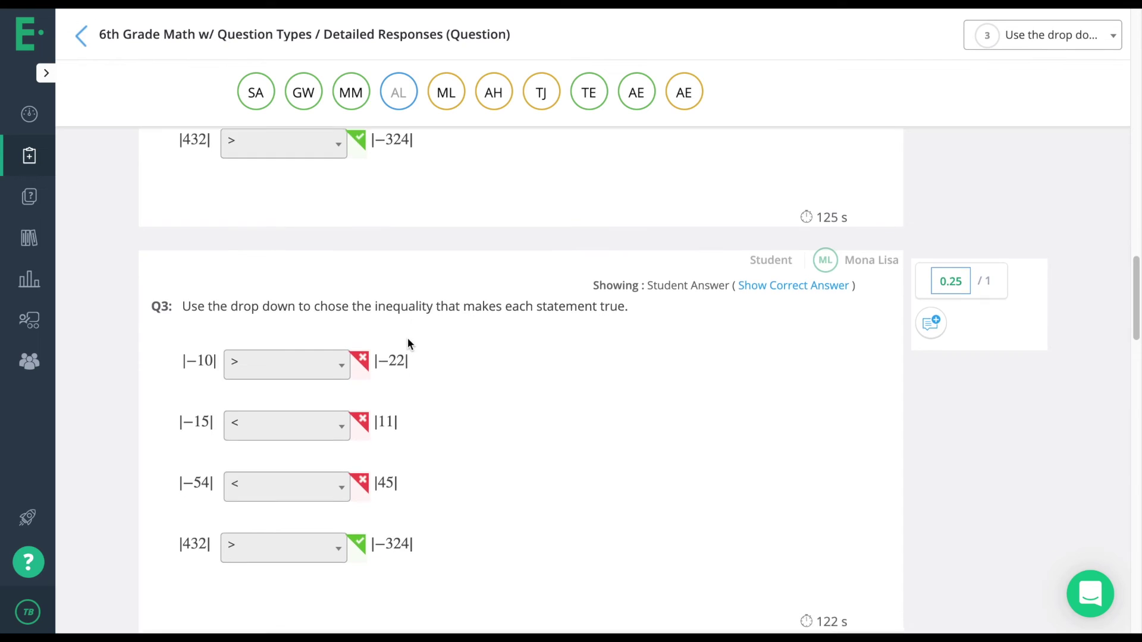
scroll(408, 338, "down", 3)
scroll(408, 337, "up", 10)
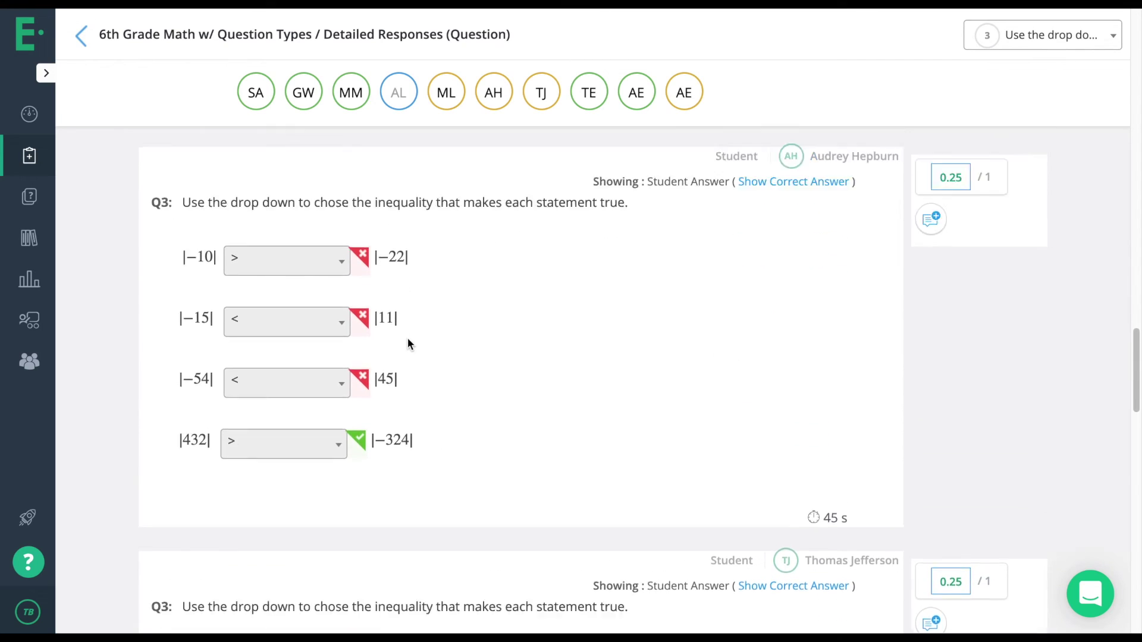
scroll(408, 338, "up", 3)
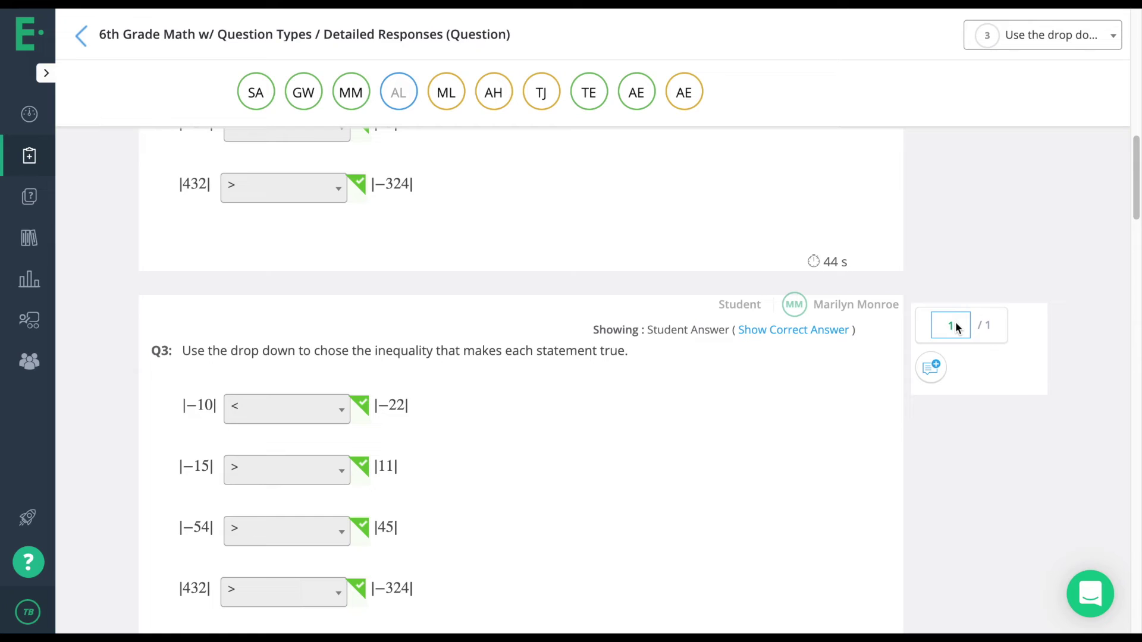
Save that response's score as 1 out of 1 and start a comment.
left_click(957, 327)
left_click(958, 356)
left_click(934, 389)
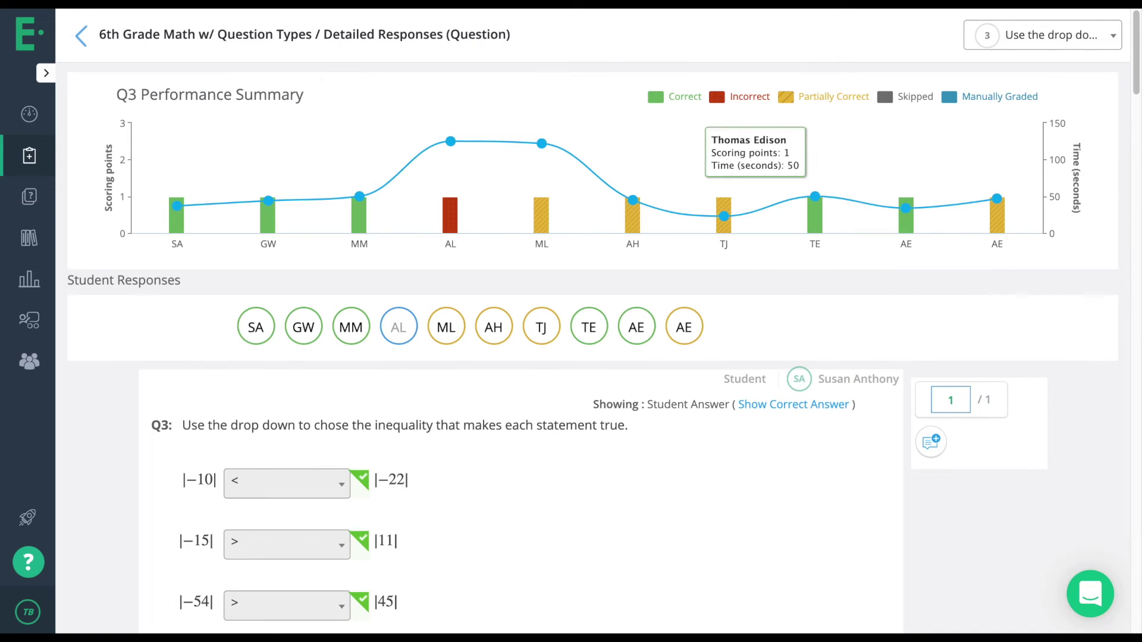
Back on Period 1's board, open the 54.67% student's detailed responses (4.92/9).
left_click(81, 36)
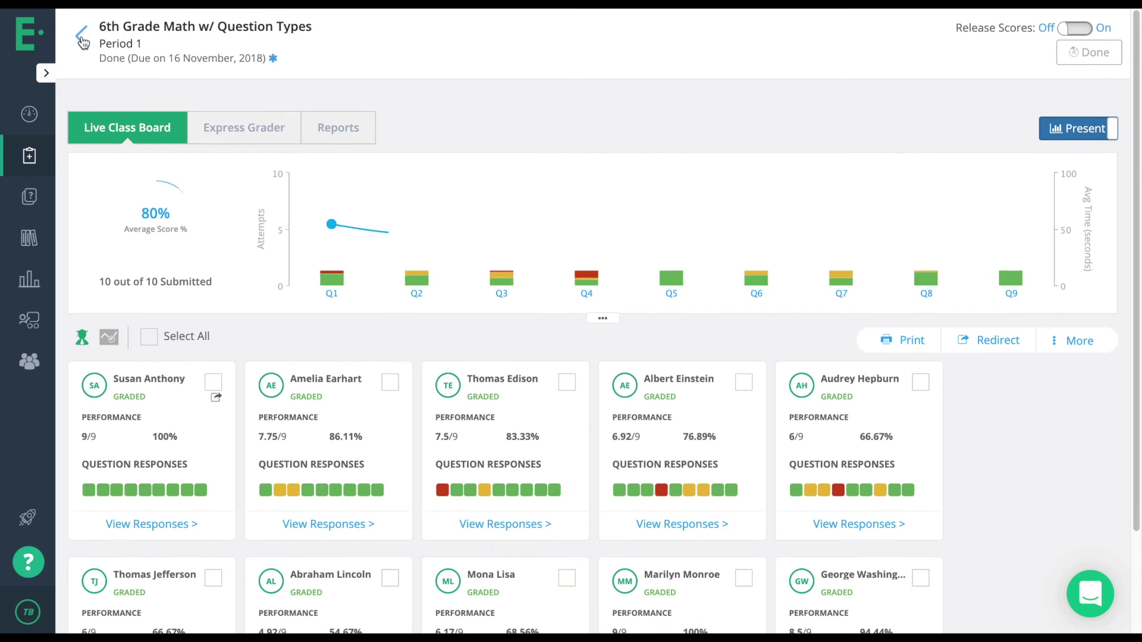
scroll(339, 364, "down", 2)
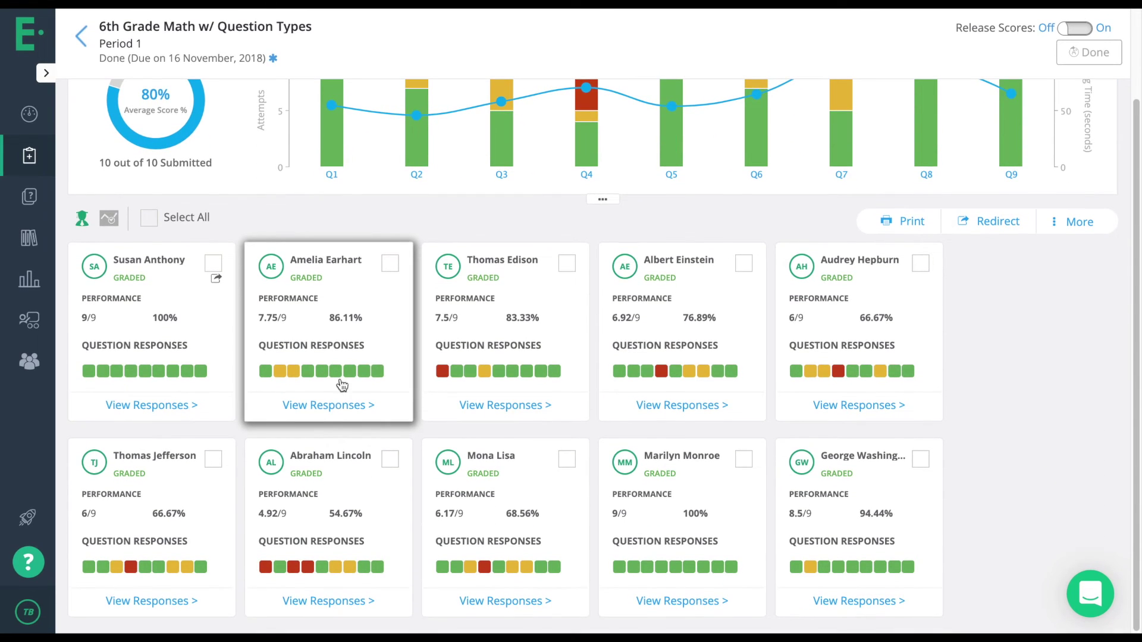
left_click(334, 486)
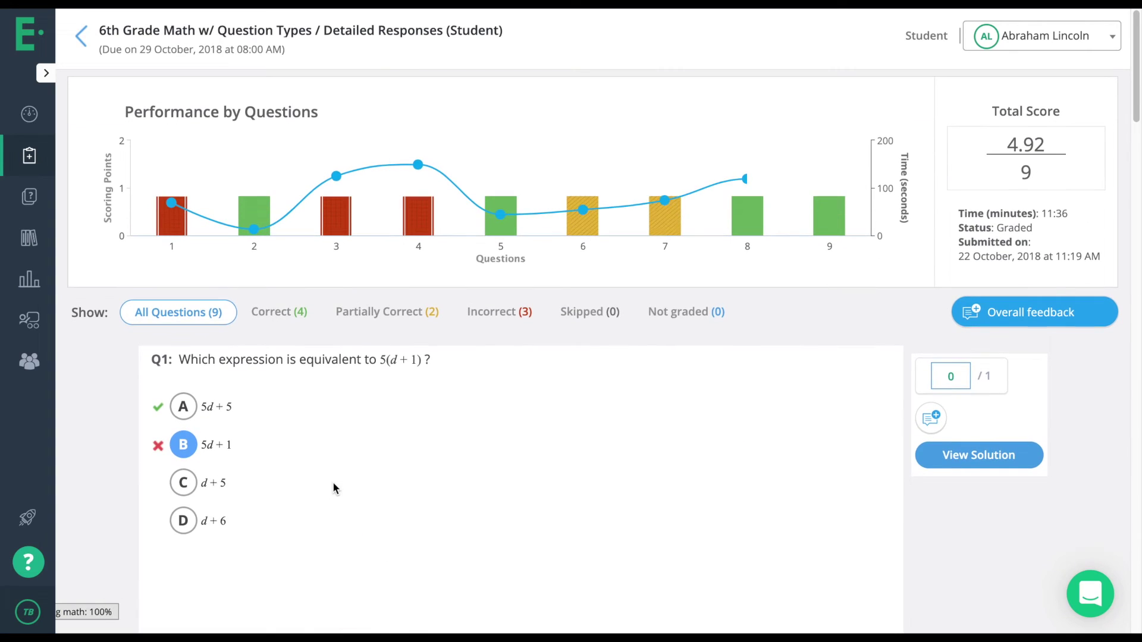
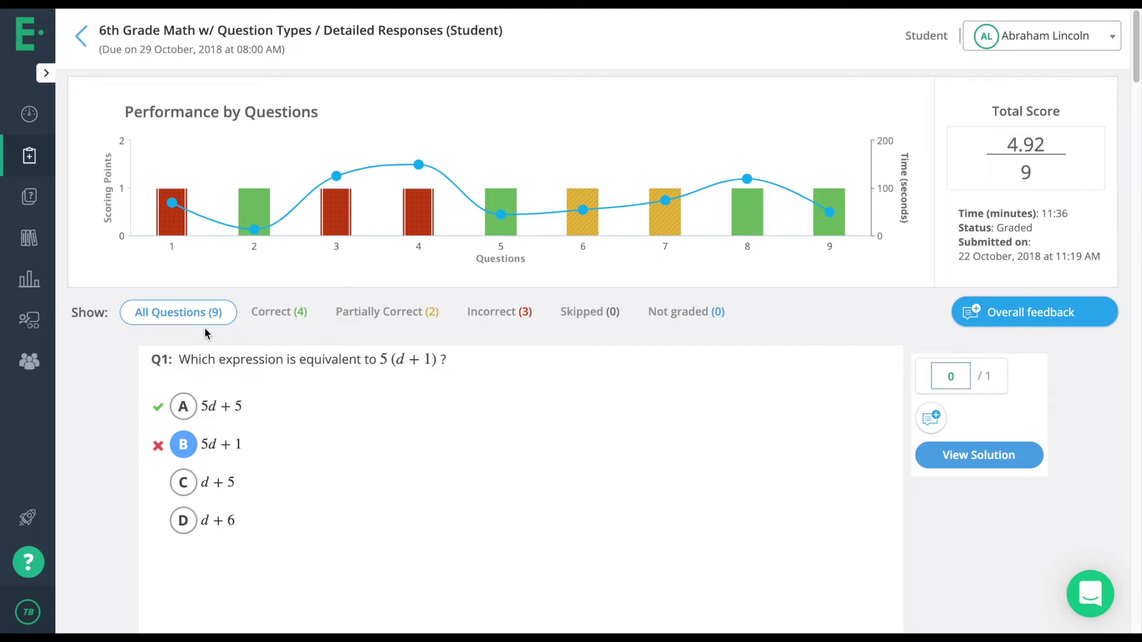
Filter the student's responses to Incorrect, then Partially Correct, and scroll through them.
left_click(519, 316)
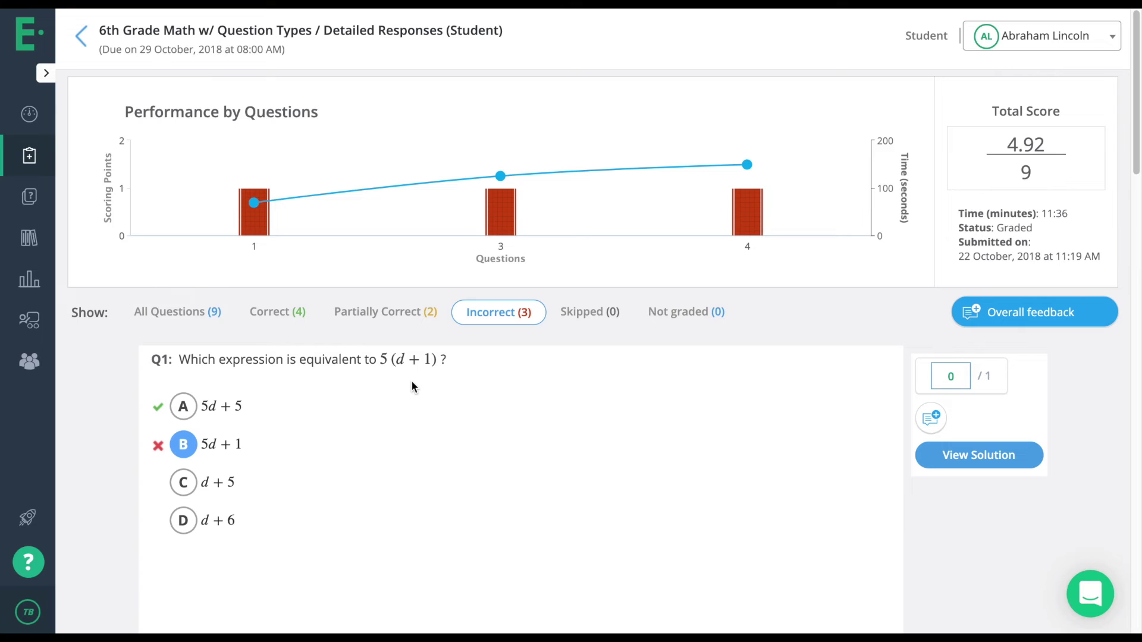
left_click(386, 315)
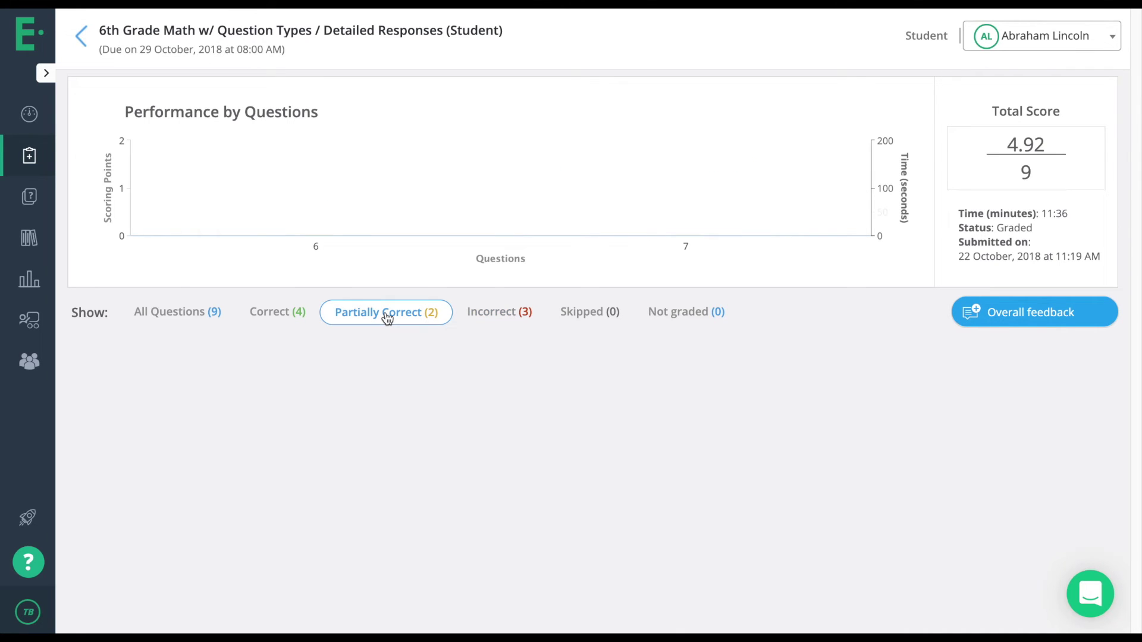
scroll(640, 407, "down", 3)
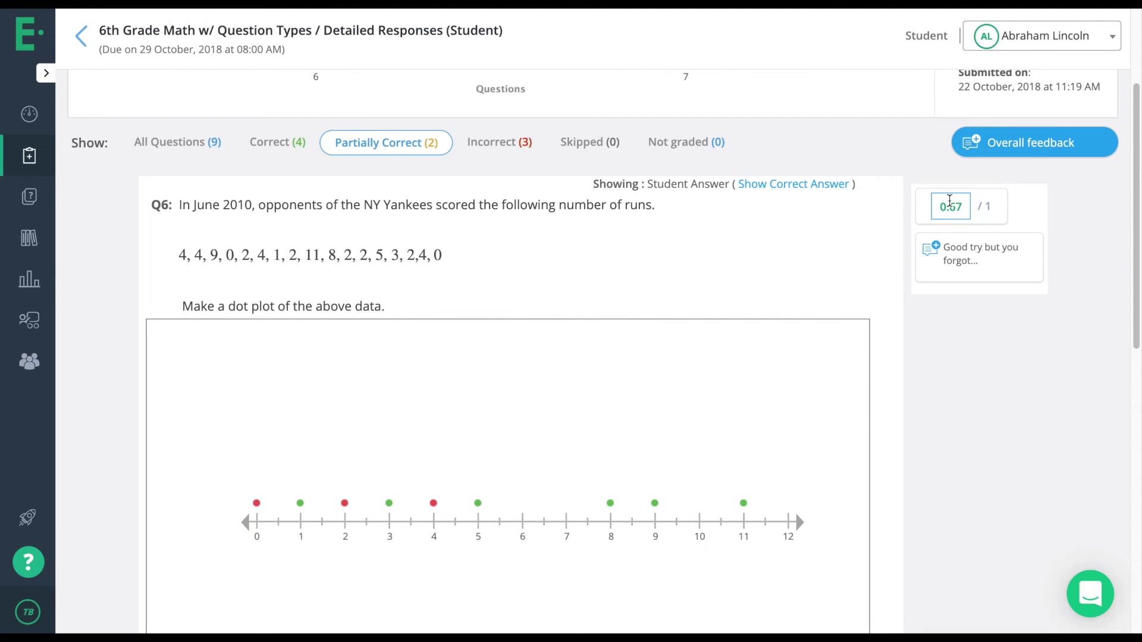
scroll(949, 200, "down", 10)
scroll(958, 148, "up", 3)
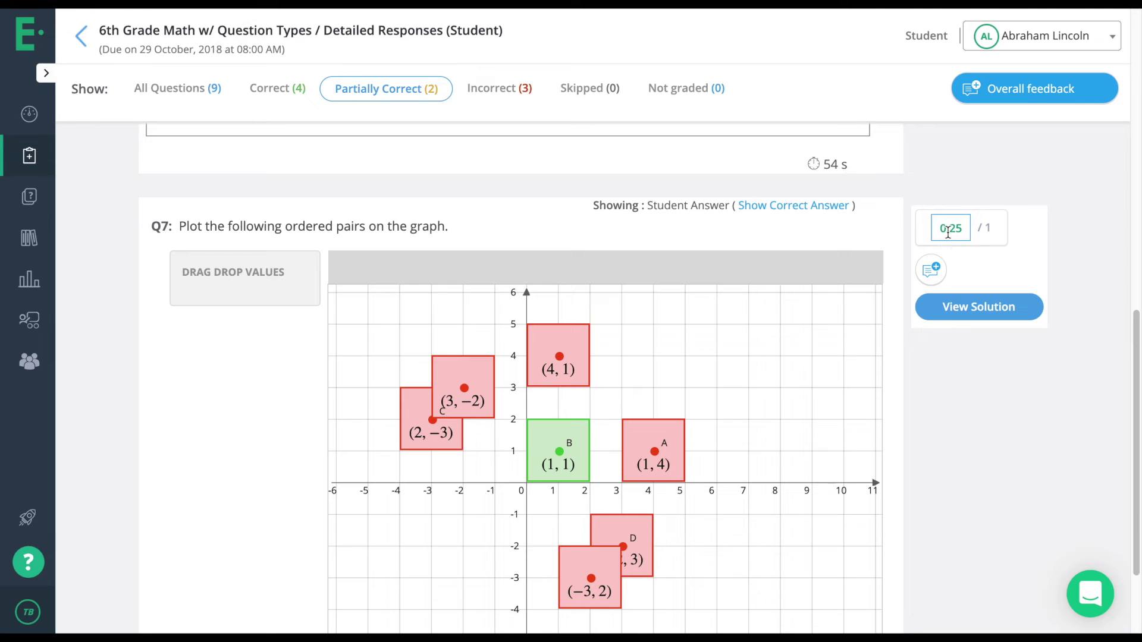
Open Q7's 0.25 score and comment box, start overall feedback, then return to the class board.
left_click(948, 232)
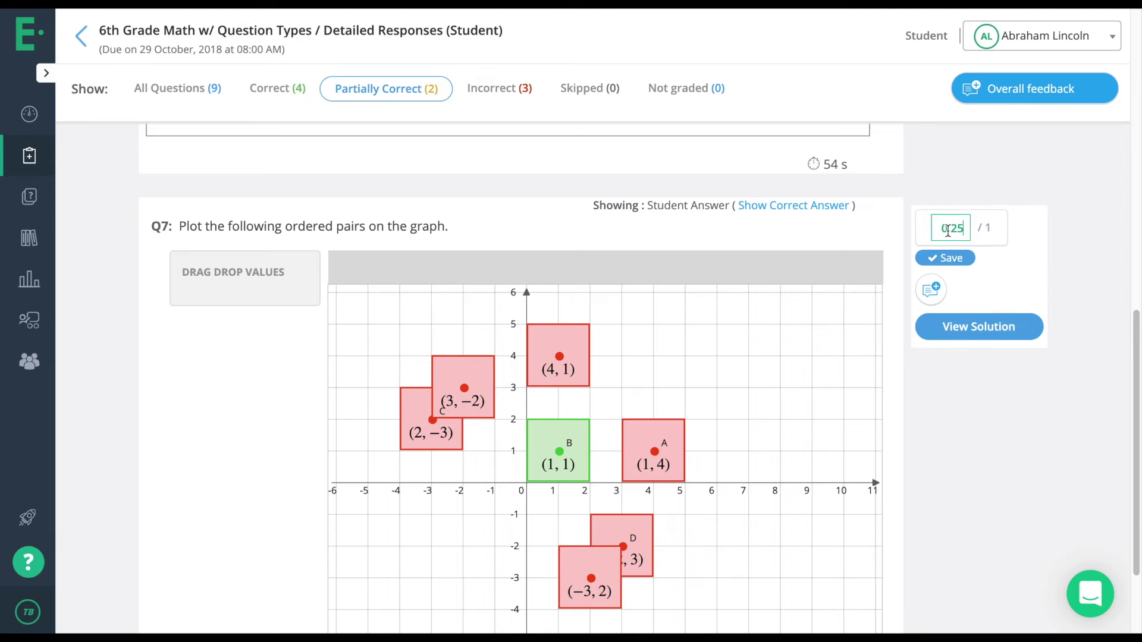
left_click(932, 290)
scroll(996, 329, "up", 10)
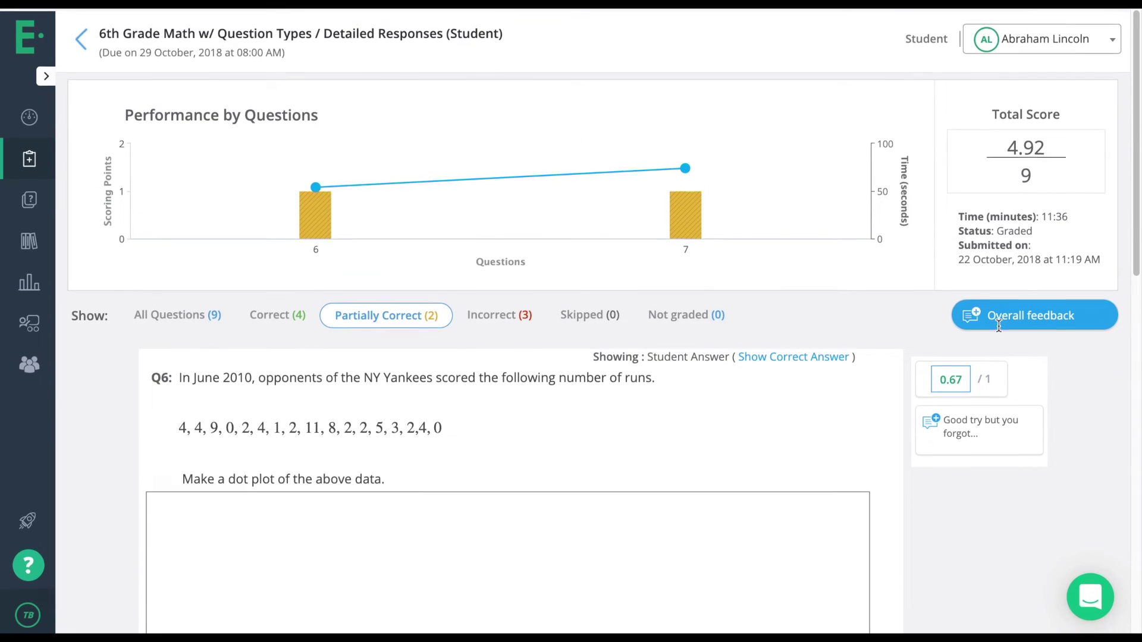
left_click(1002, 310)
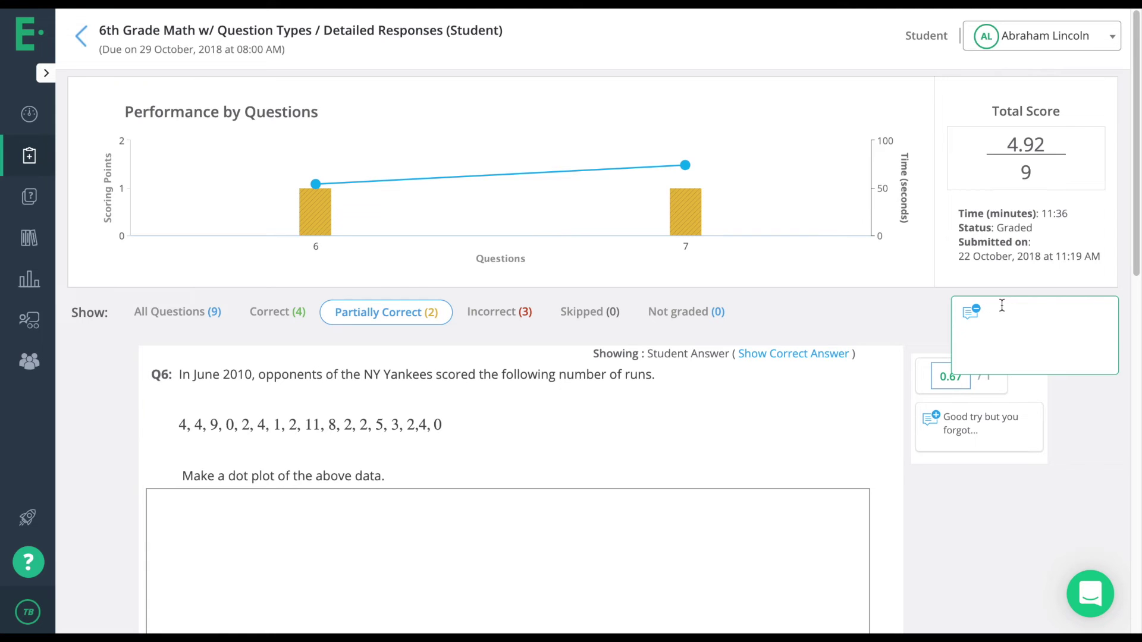
left_click(77, 41)
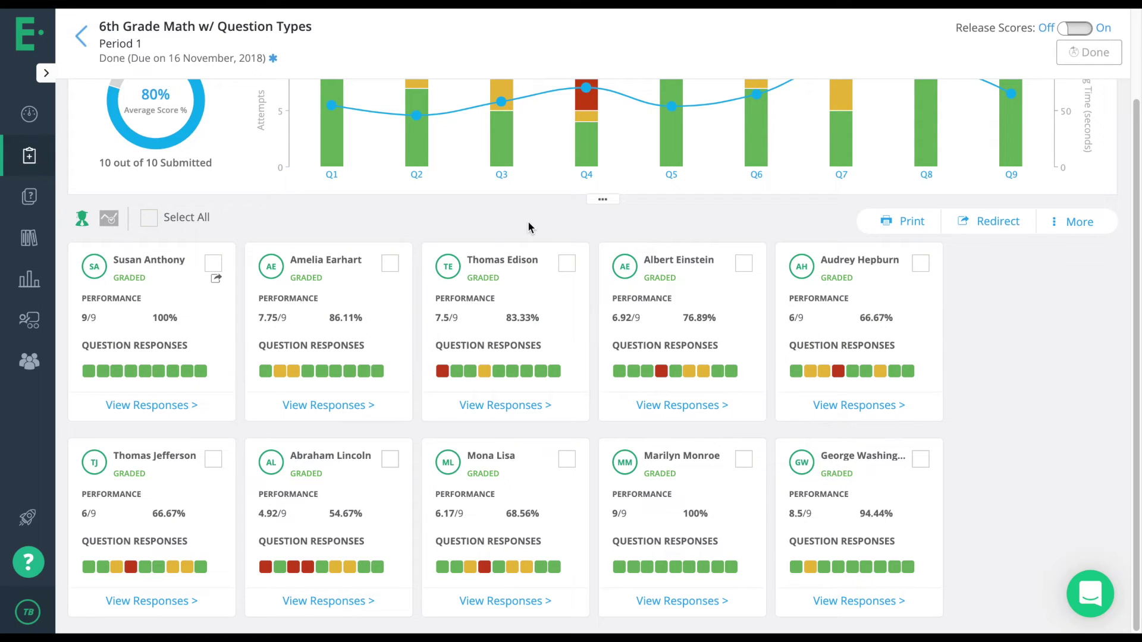
Show the Express Grader grid and sort students by their Q1 results.
scroll(527, 225, "up", 2)
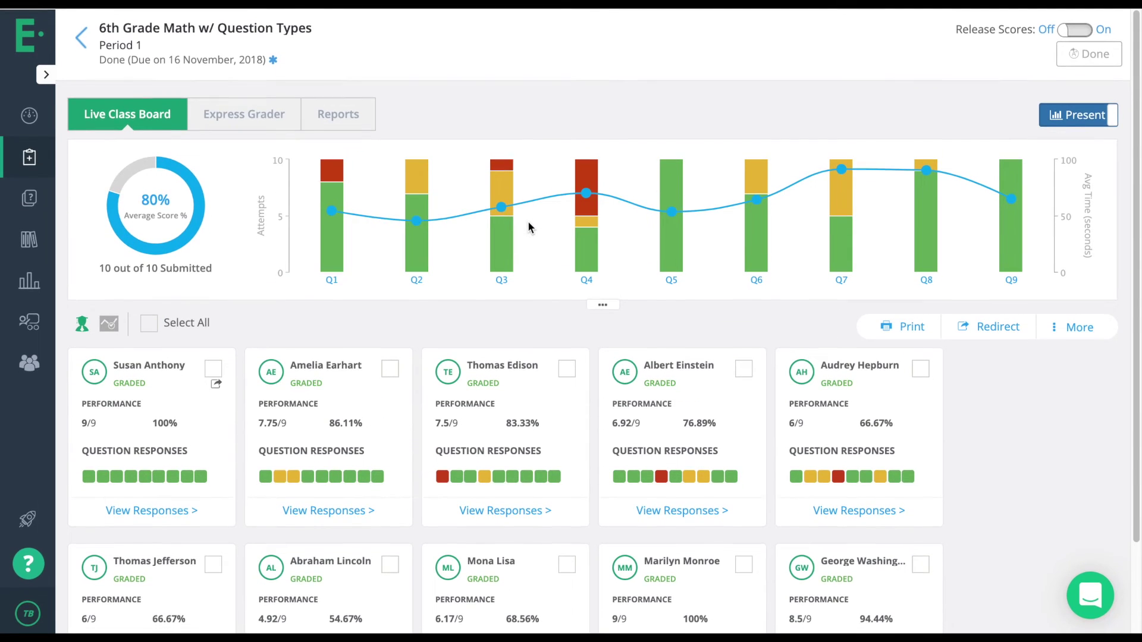
left_click(278, 121)
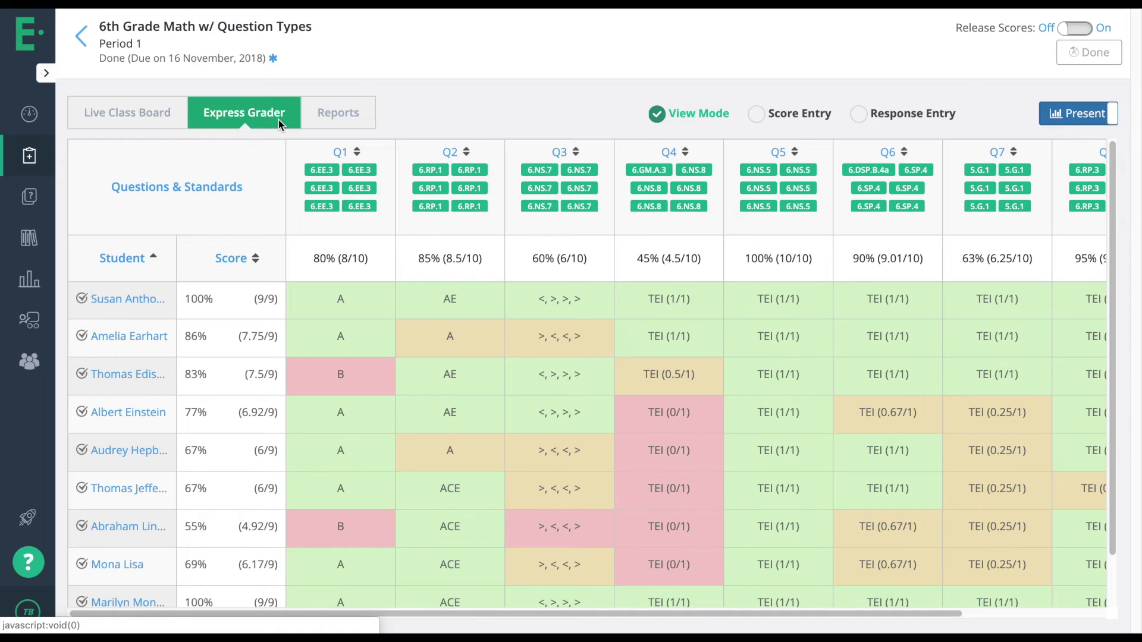
left_click(357, 153)
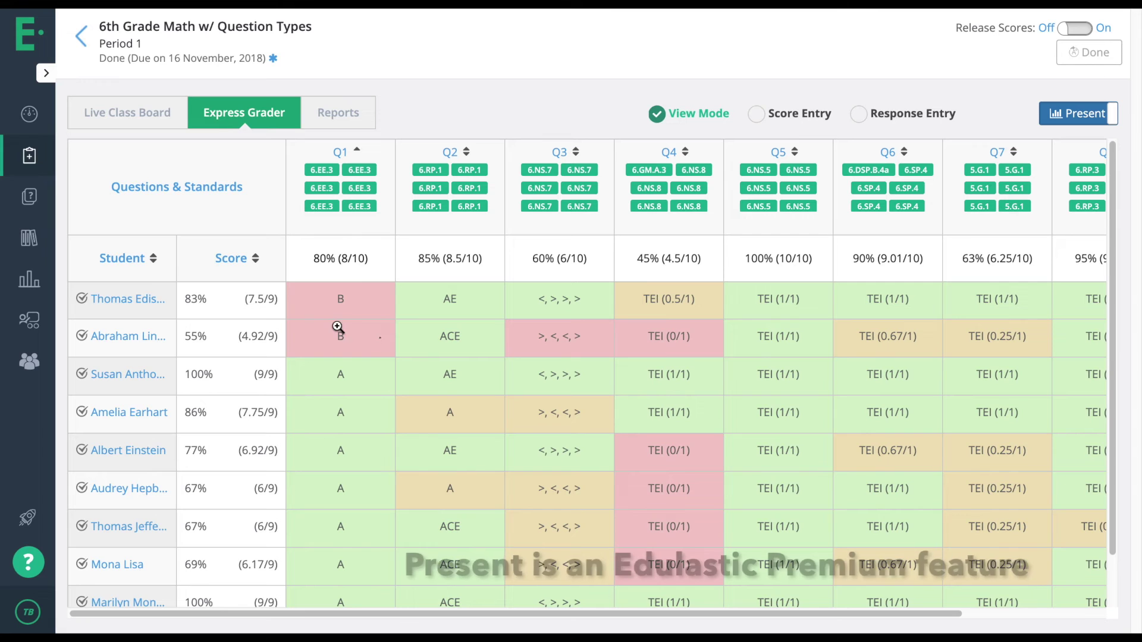
In presentation mode, sort the anonymised grid by Q1 and inspect Black Flag's Q4 answer.
left_click(1066, 122)
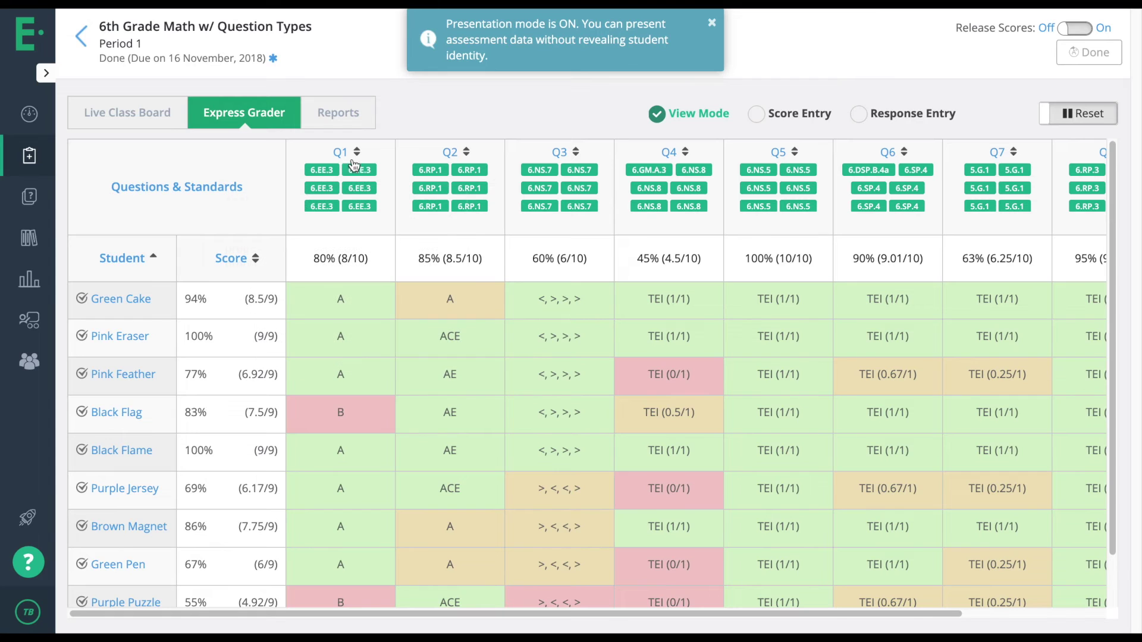
left_click(357, 153)
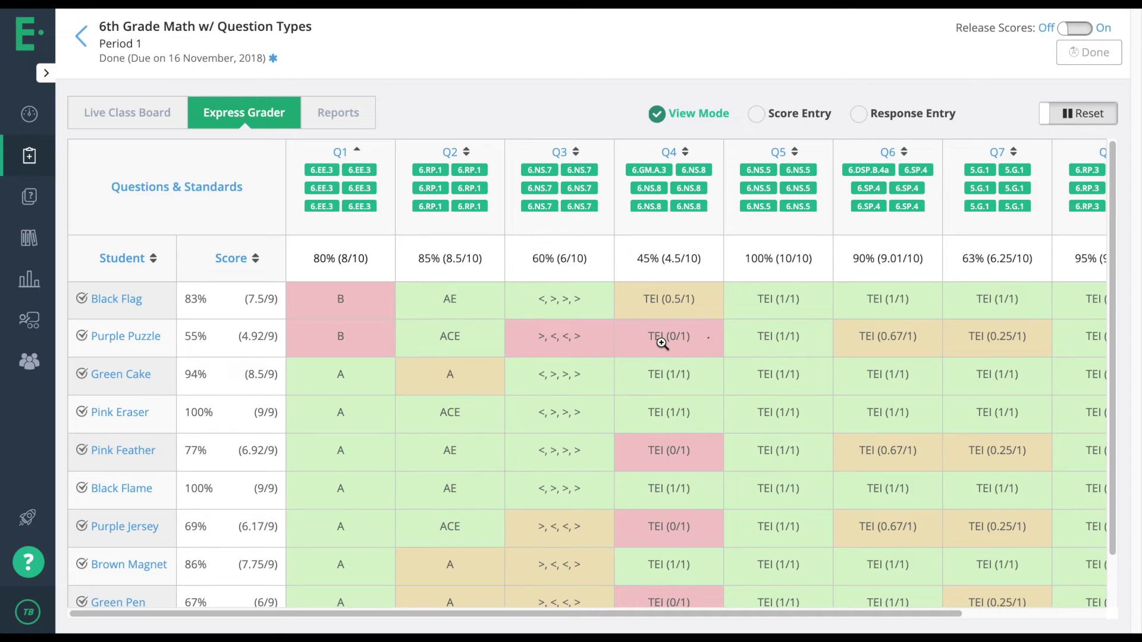
left_click(662, 306)
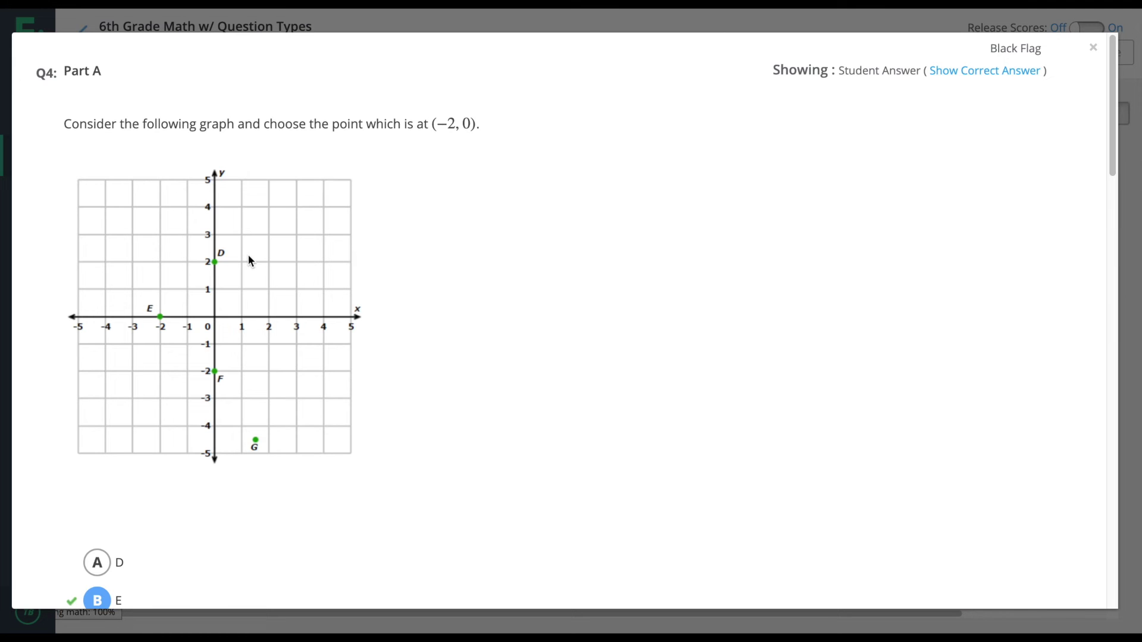
scroll(248, 254, "down", 8)
scroll(250, 256, "down", 5)
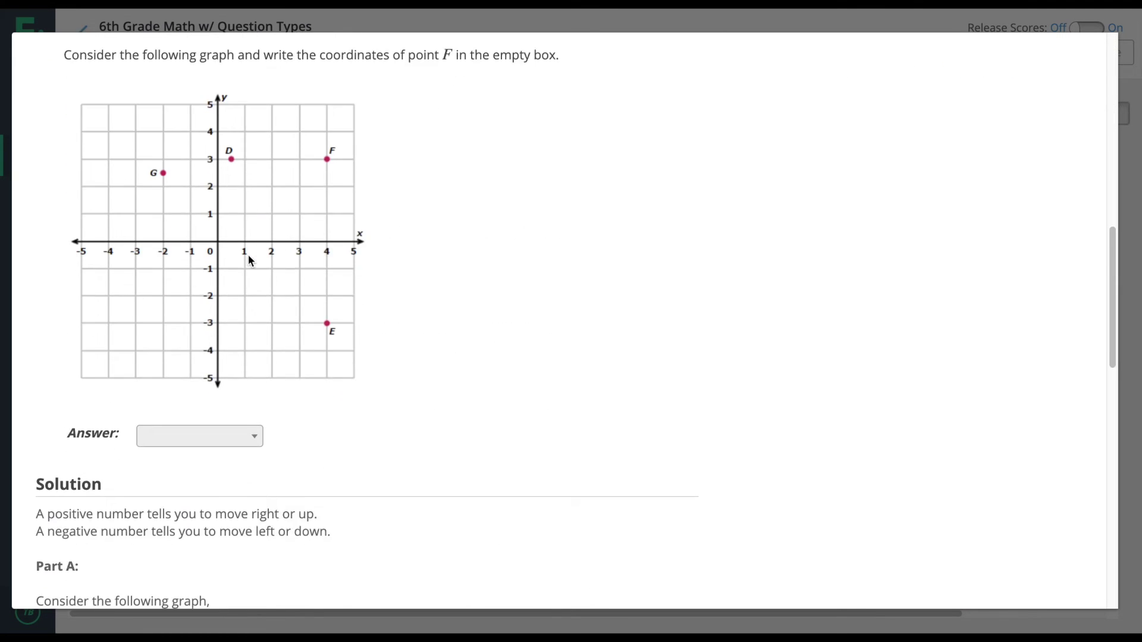
scroll(689, 331, "up", 15)
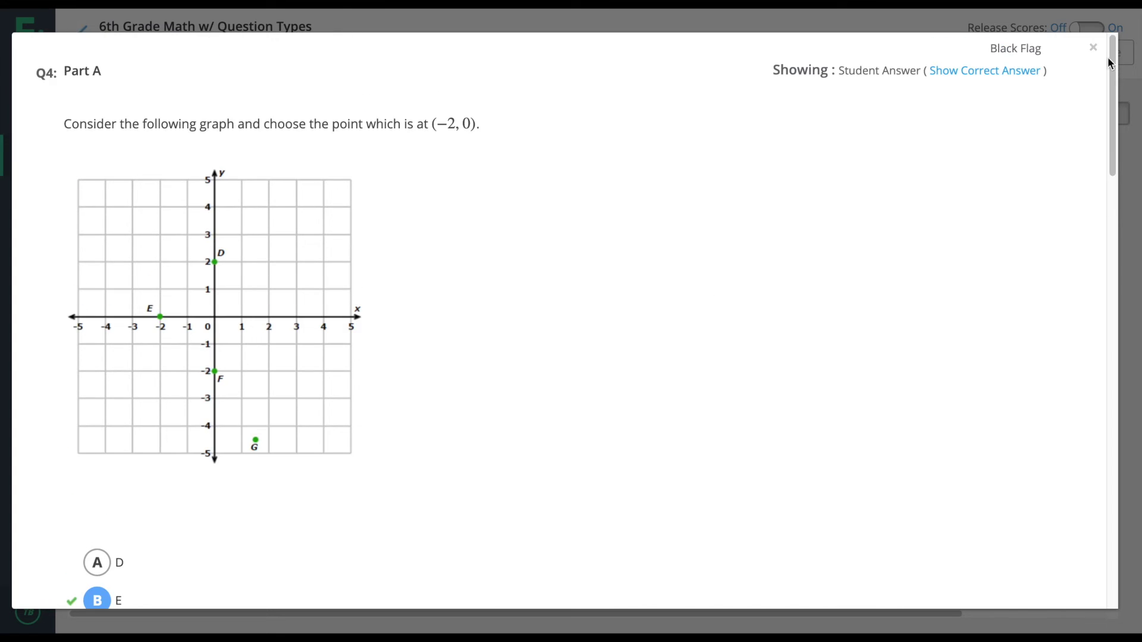
left_click(1096, 47)
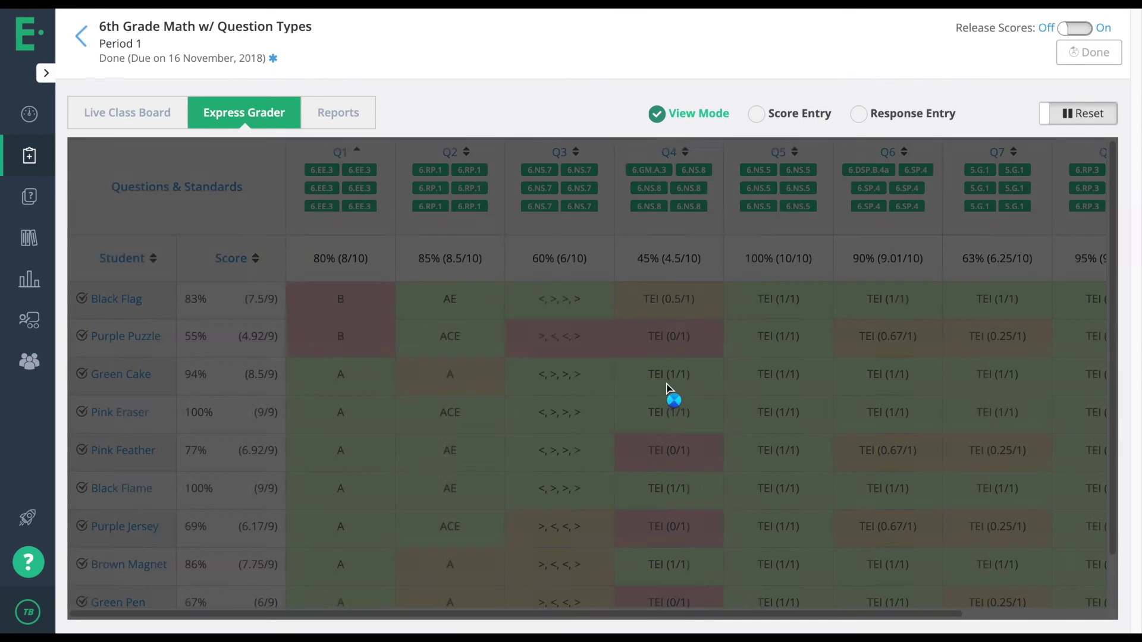
Return to the Express Grader grid and turn presentation mode off.
scroll(683, 416, "right", 5)
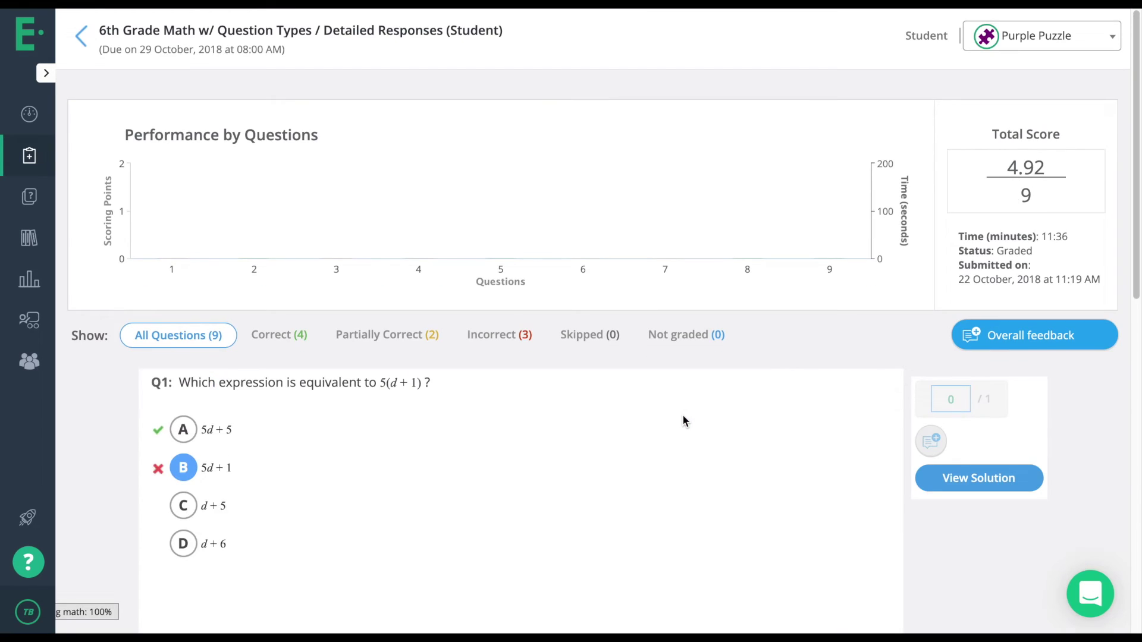
scroll(683, 417, "left", 5)
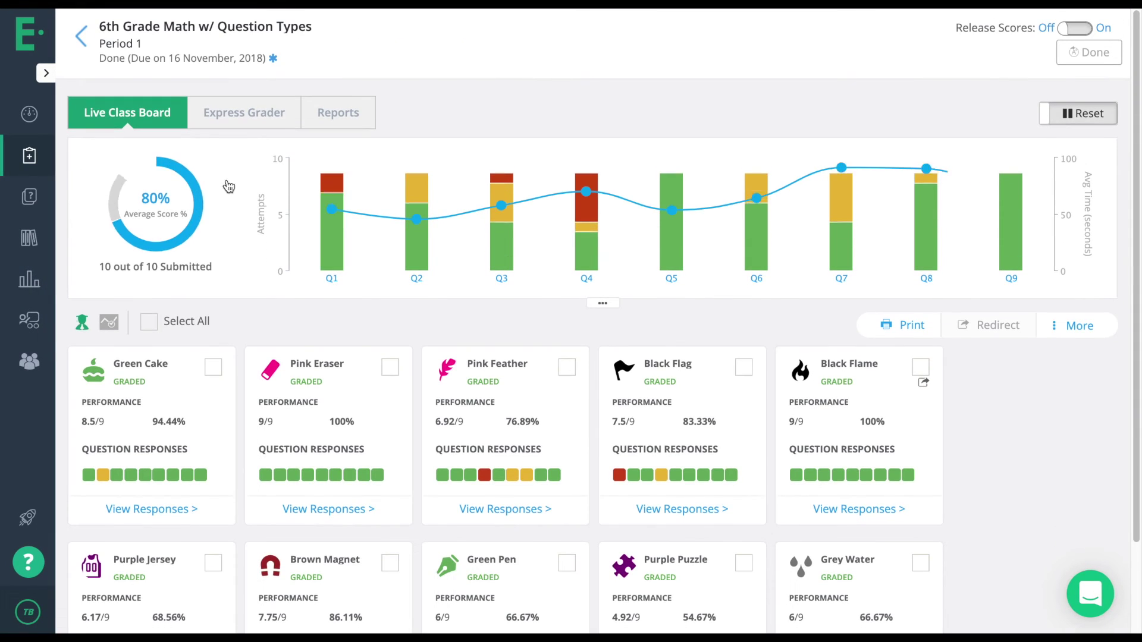
left_click(254, 124)
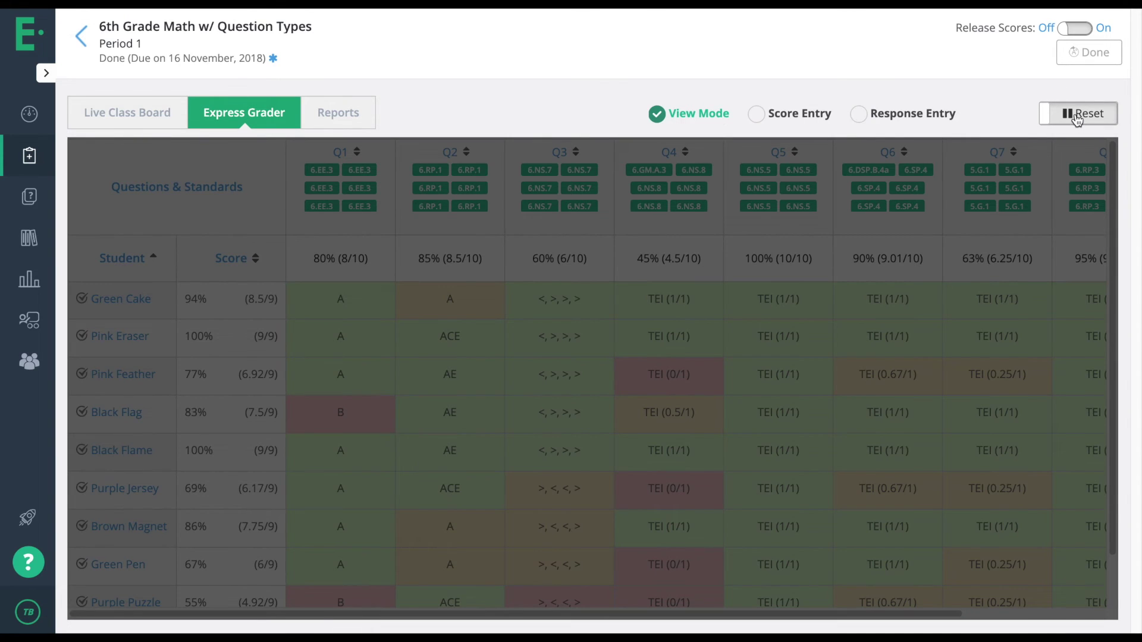
left_click(1077, 116)
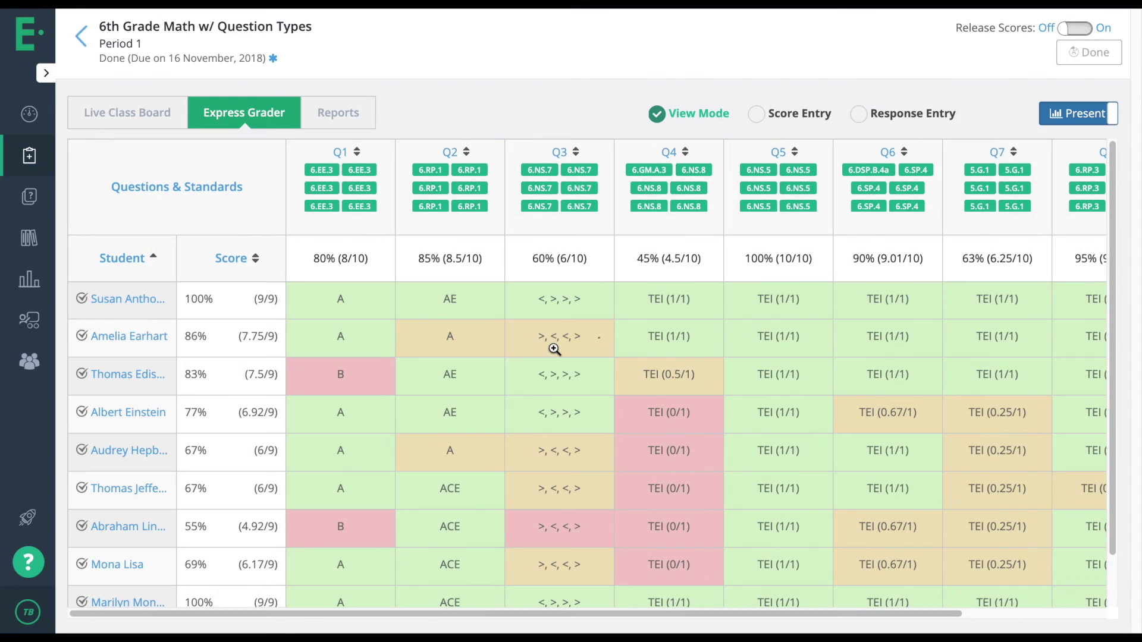
In Score Entry, change the first two students' Q1 scores to 0, then restore them to 1.
left_click(756, 113)
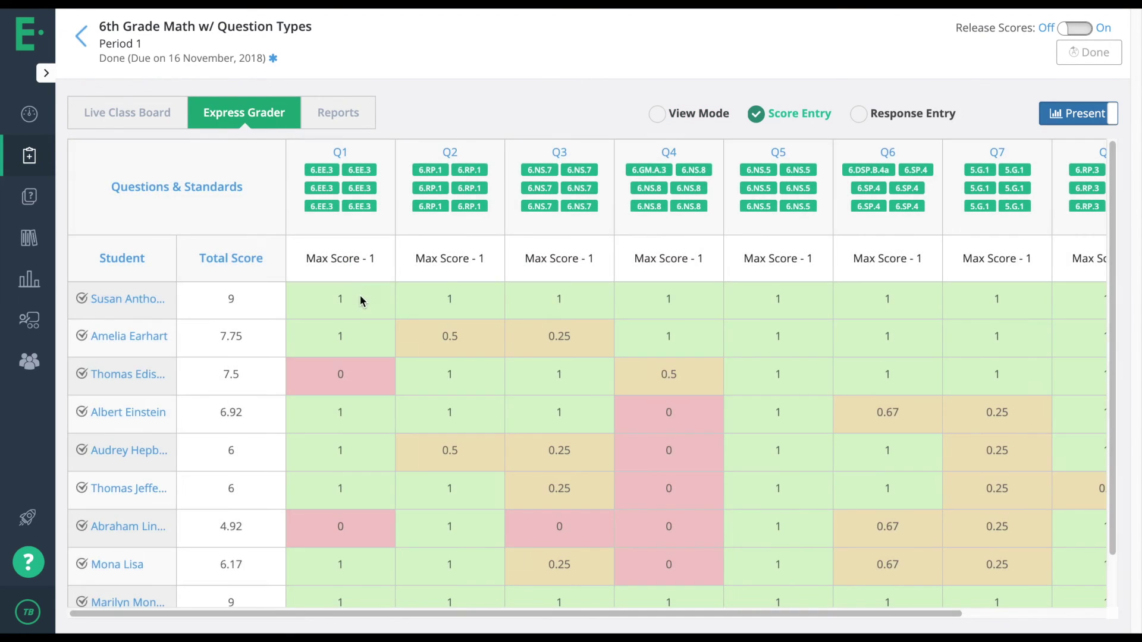
left_click(355, 309)
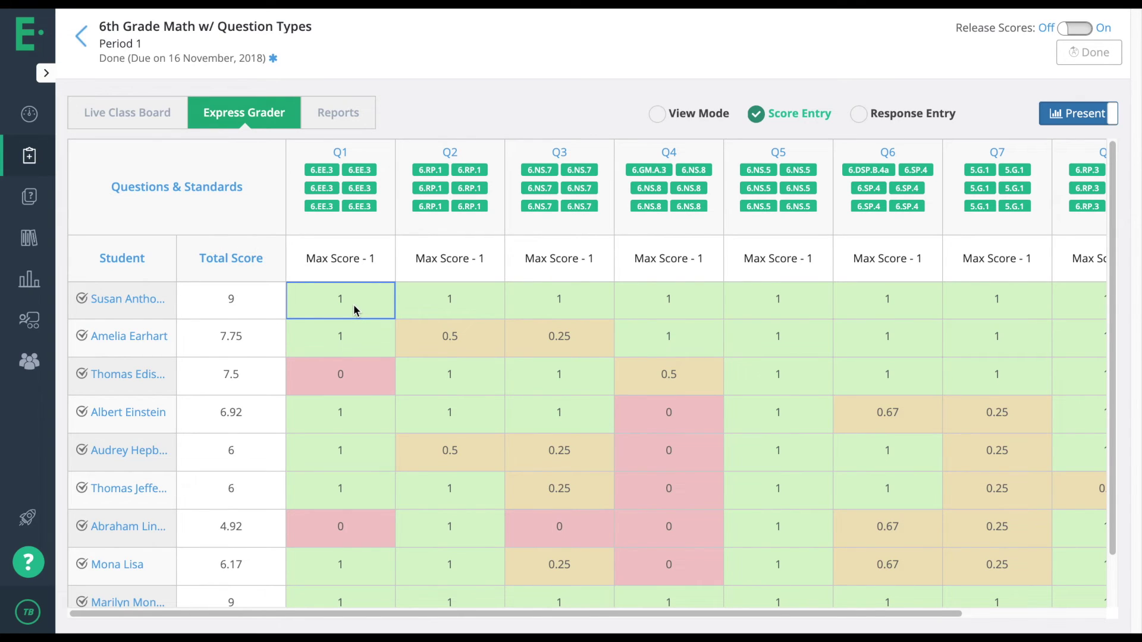
type("0")
key("Return")
type("0")
key("Return")
left_click(340, 302)
type("1")
key("Return")
type("1")
key("Return")
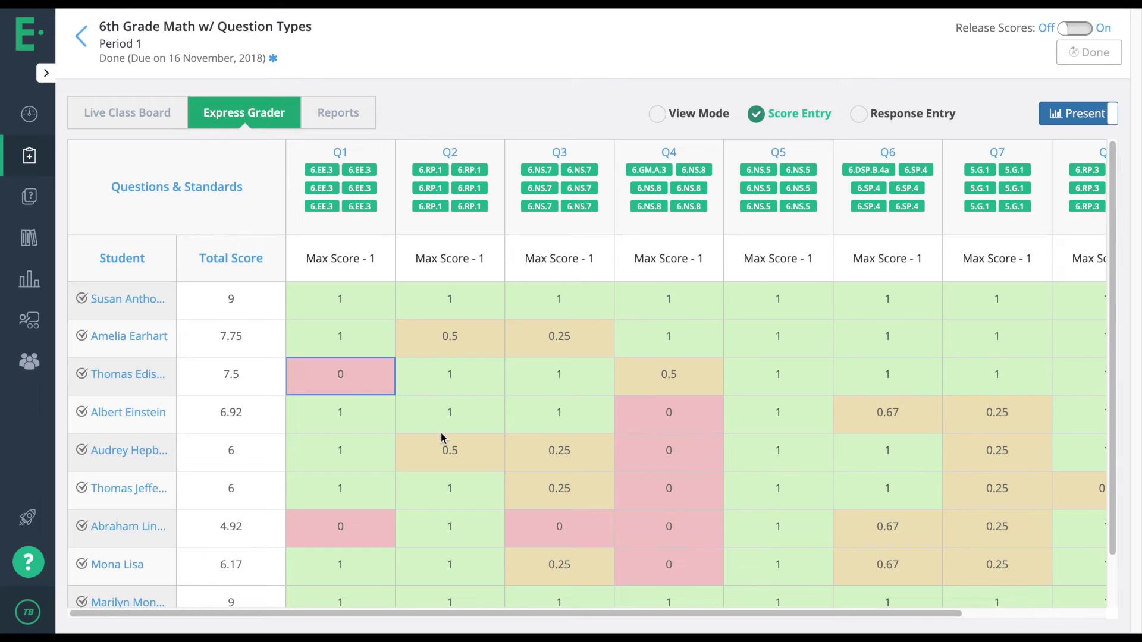
In Response Entry, change the first two Q1 answers to B, restore them to A, then view Reports.
left_click(859, 114)
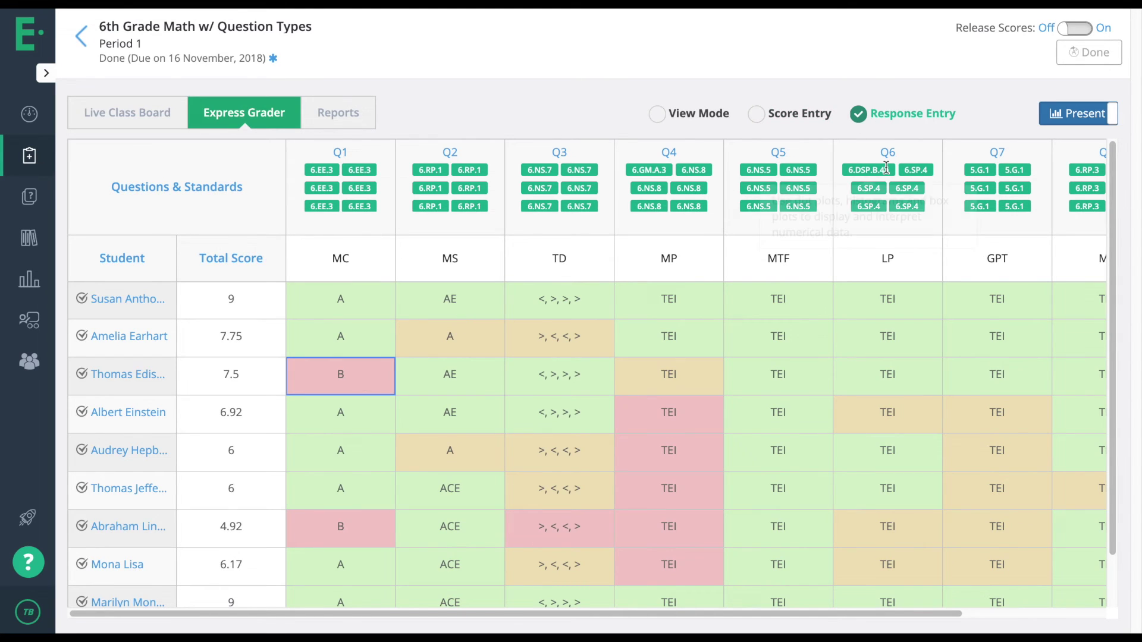
left_click(858, 112)
left_click(341, 300)
type("B")
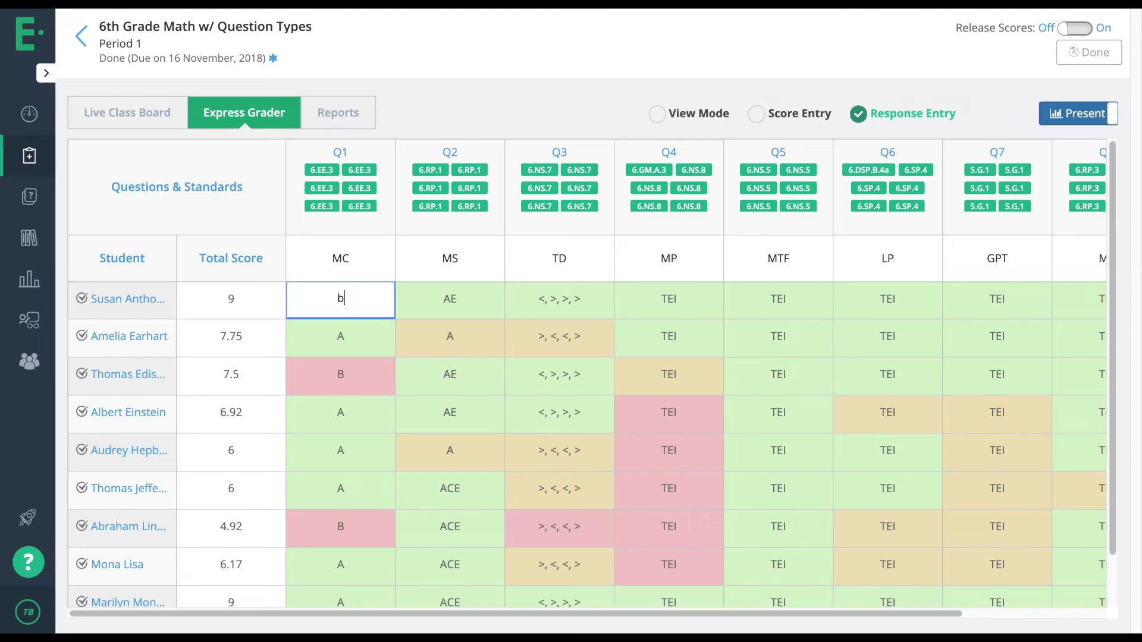
key("Return")
type("B")
key("Return")
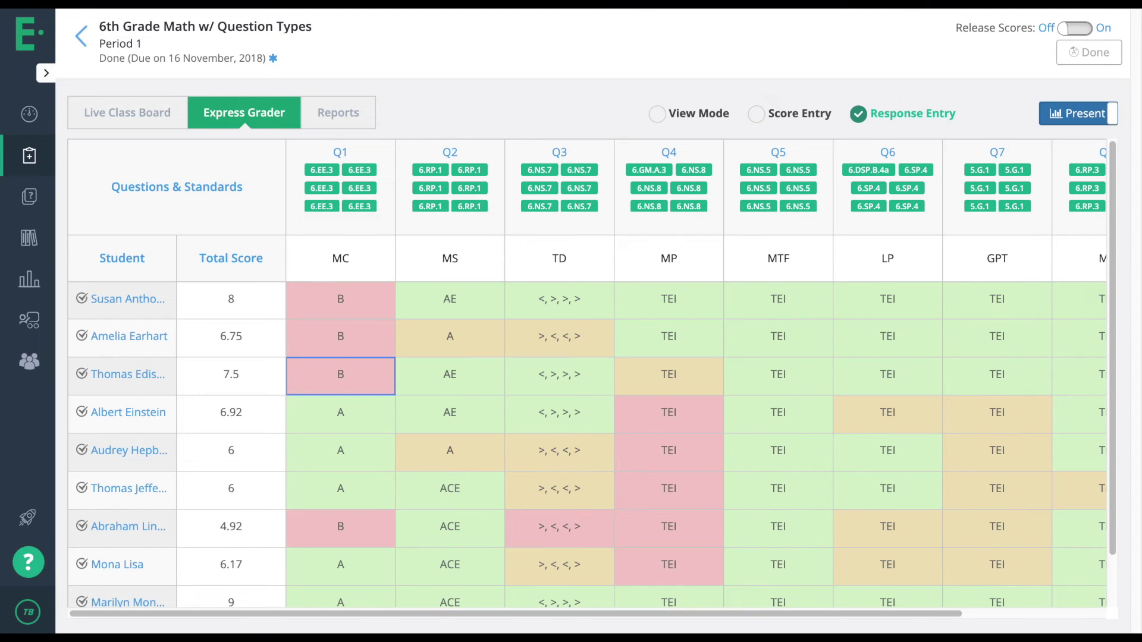
left_click(356, 314)
type("A")
key("Return")
type("A")
key("Return")
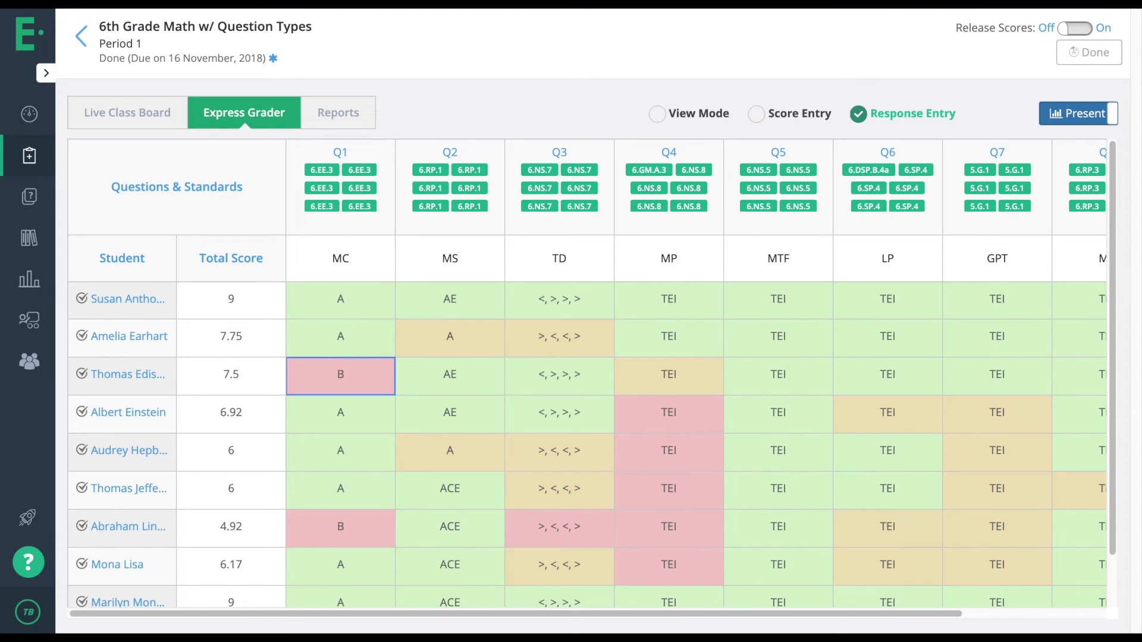
left_click(337, 110)
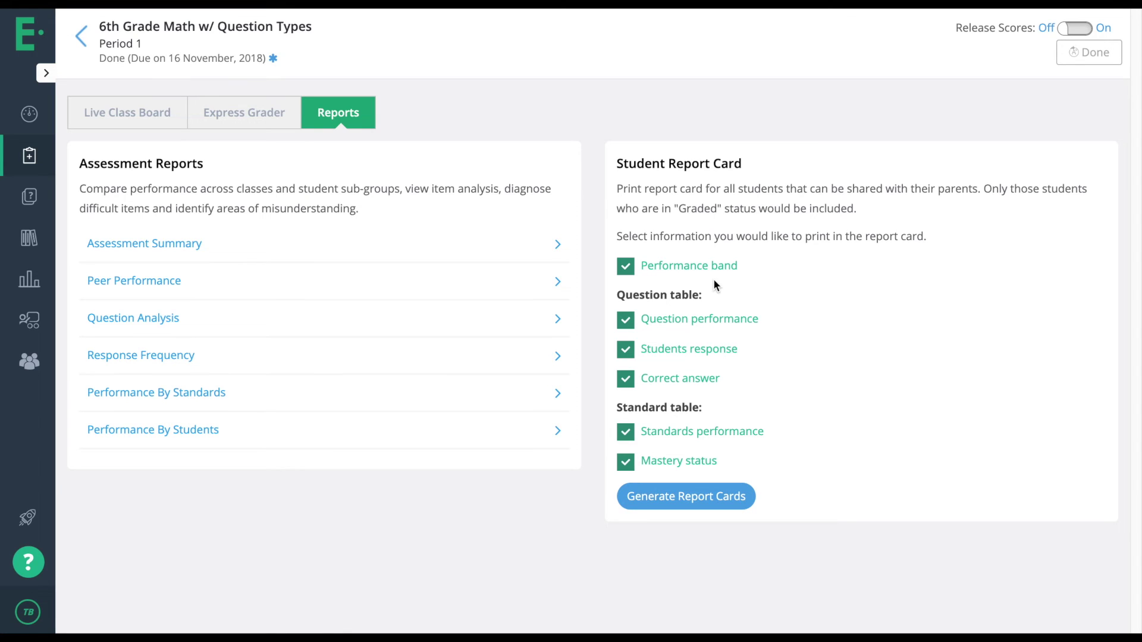
Return to the class list, open Period 1's Live Class Board, and scroll to the student cards.
left_click(81, 46)
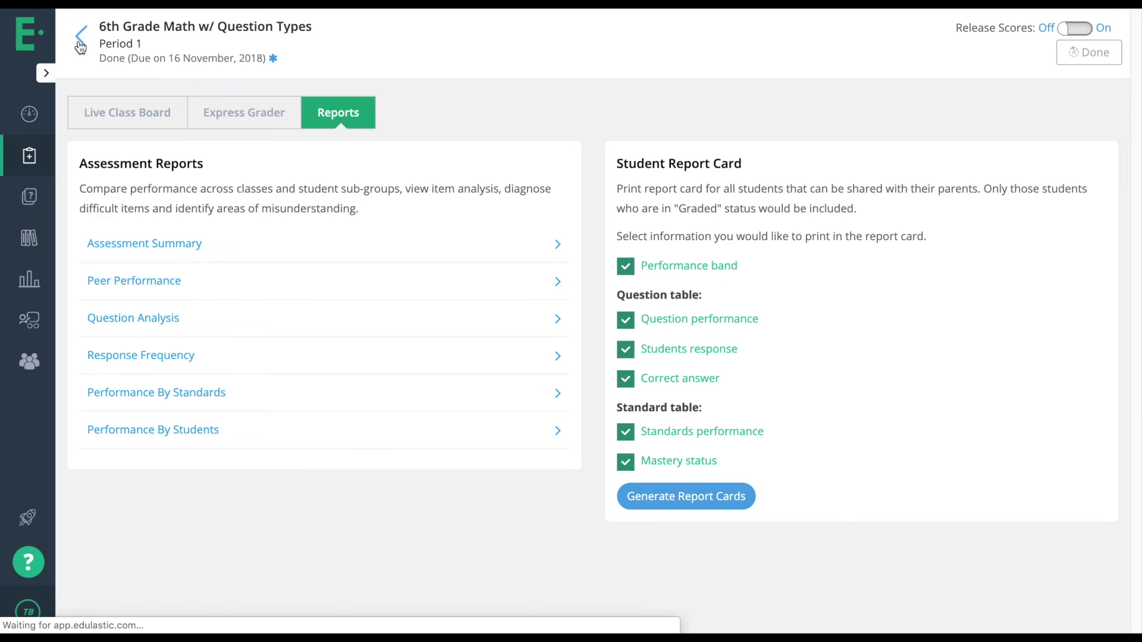
left_click(312, 180)
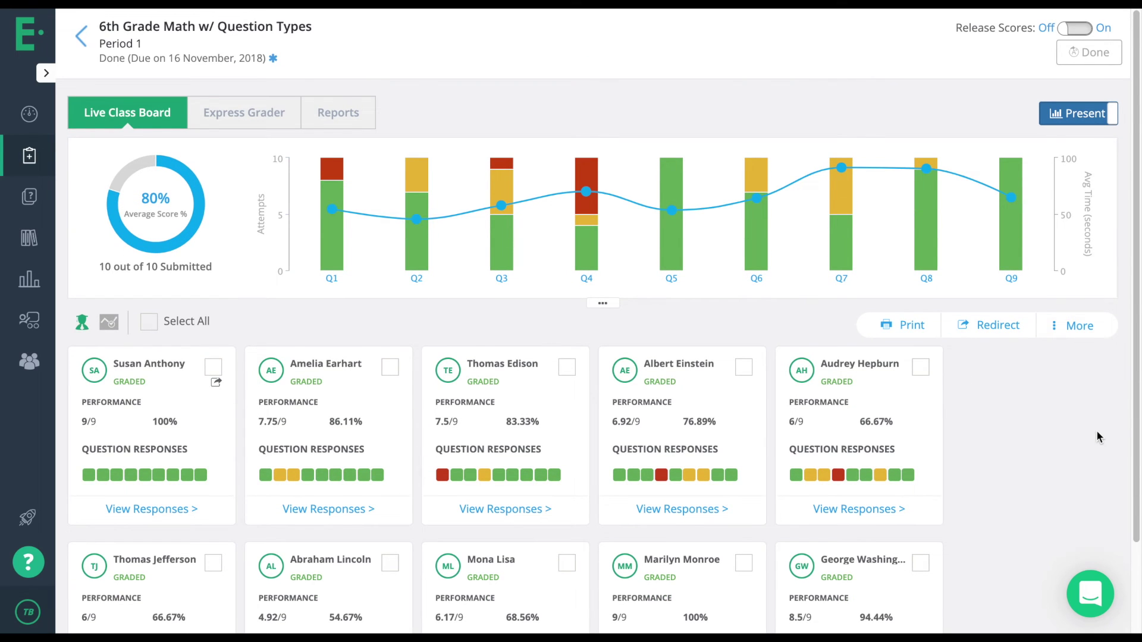
scroll(1098, 437, "down", 1)
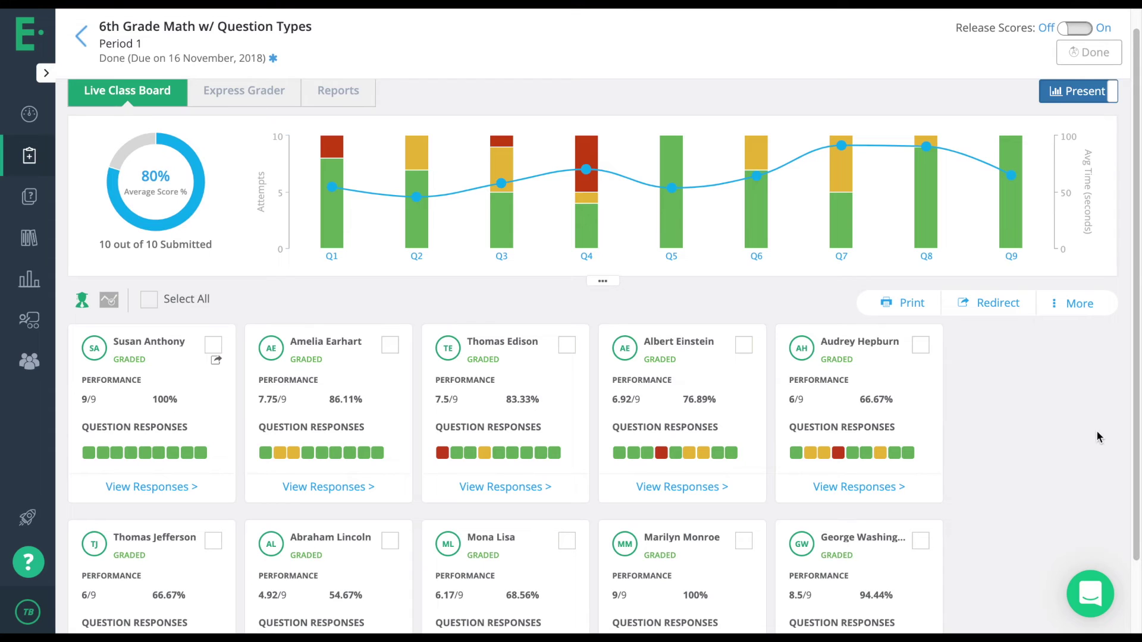
scroll(381, 417, "down", 3)
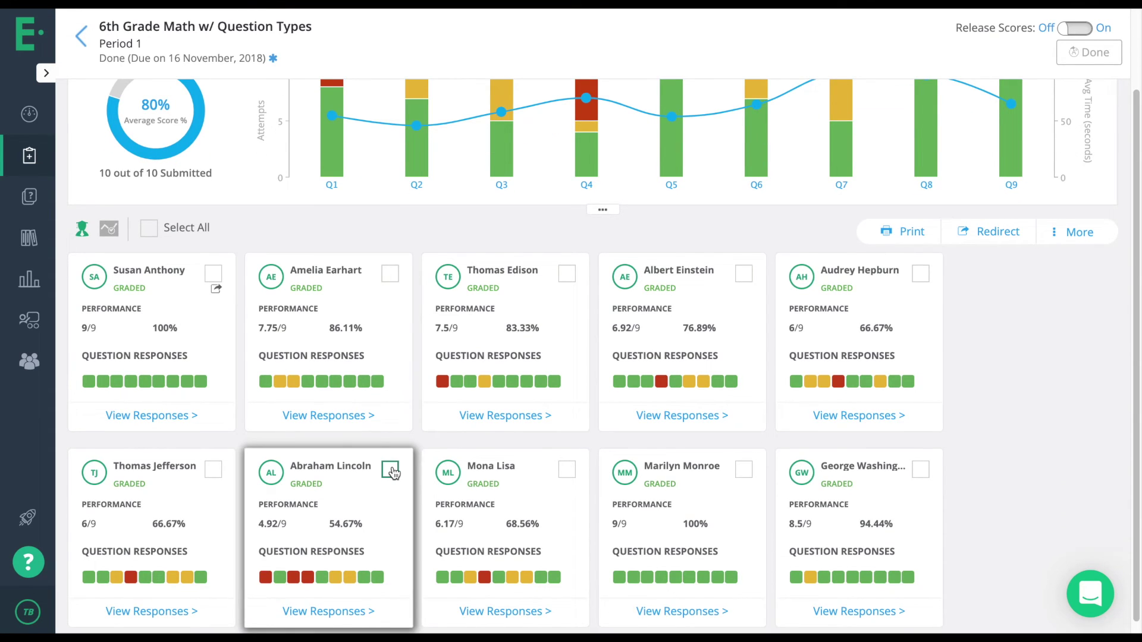
left_click(391, 471)
left_click(992, 247)
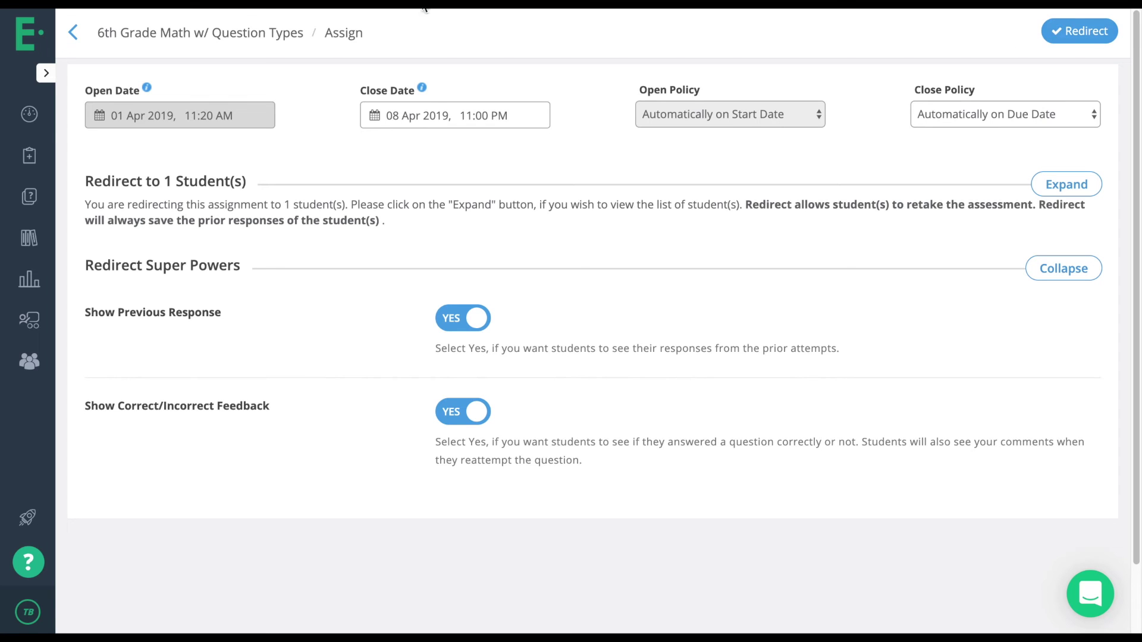
left_click(73, 33)
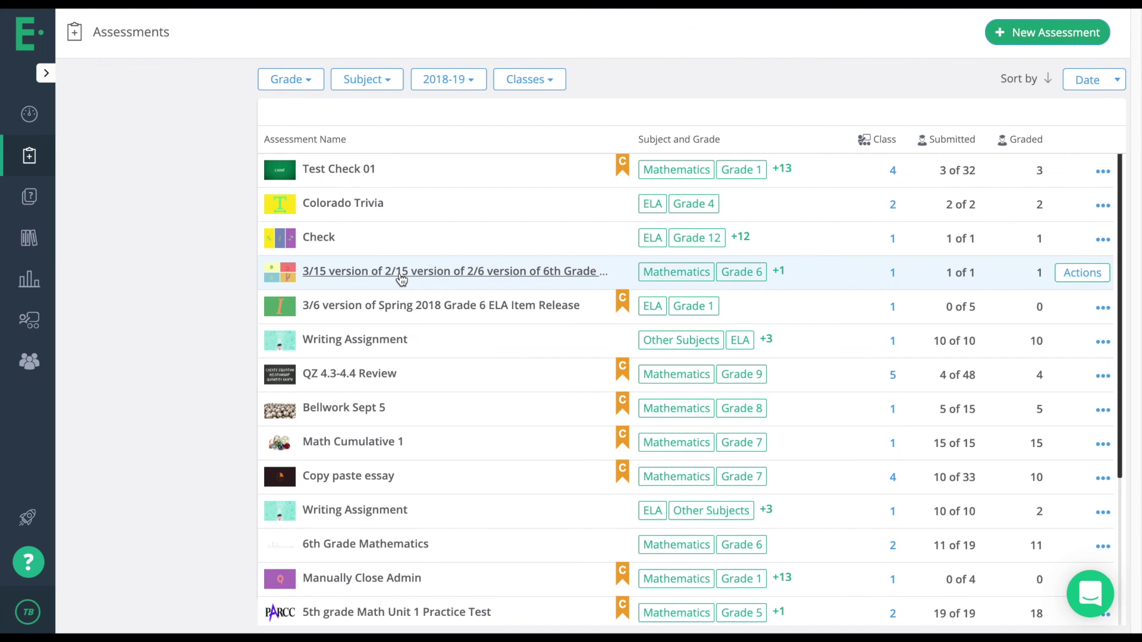
scroll(371, 288, "down", 3)
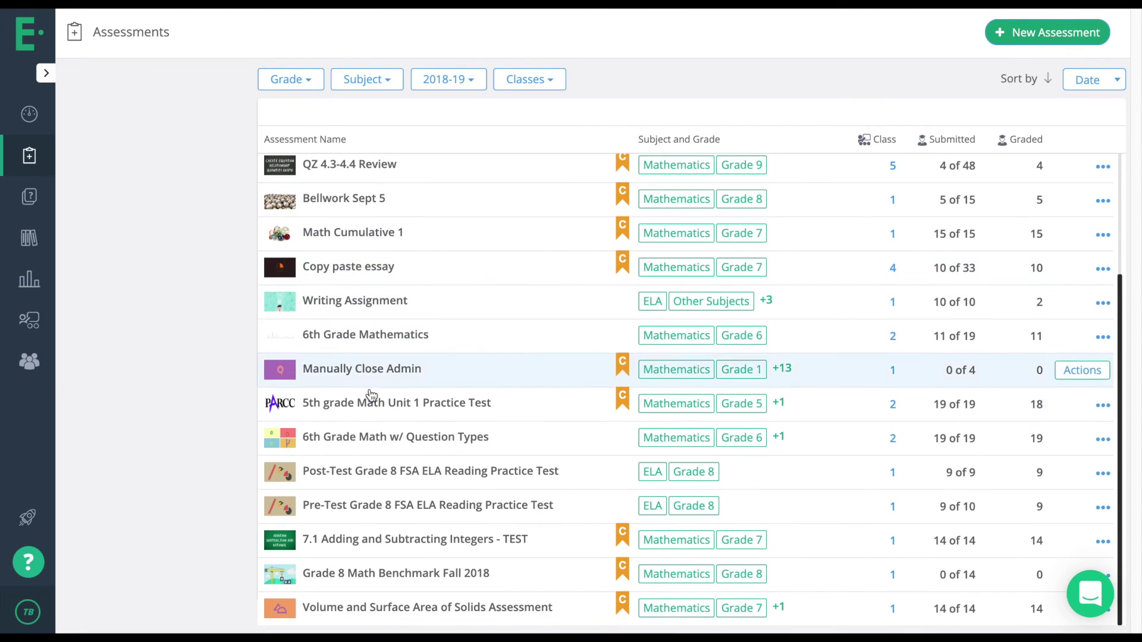
left_click(384, 440)
left_click(305, 181)
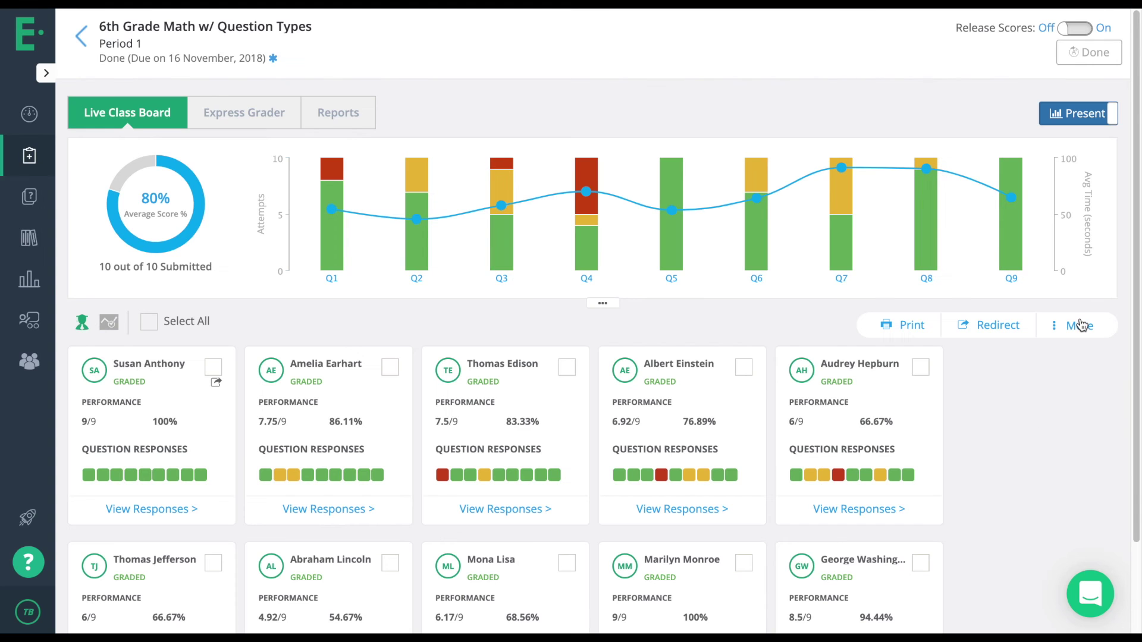
Show the class board's extra More actions, then close the list.
left_click(1078, 325)
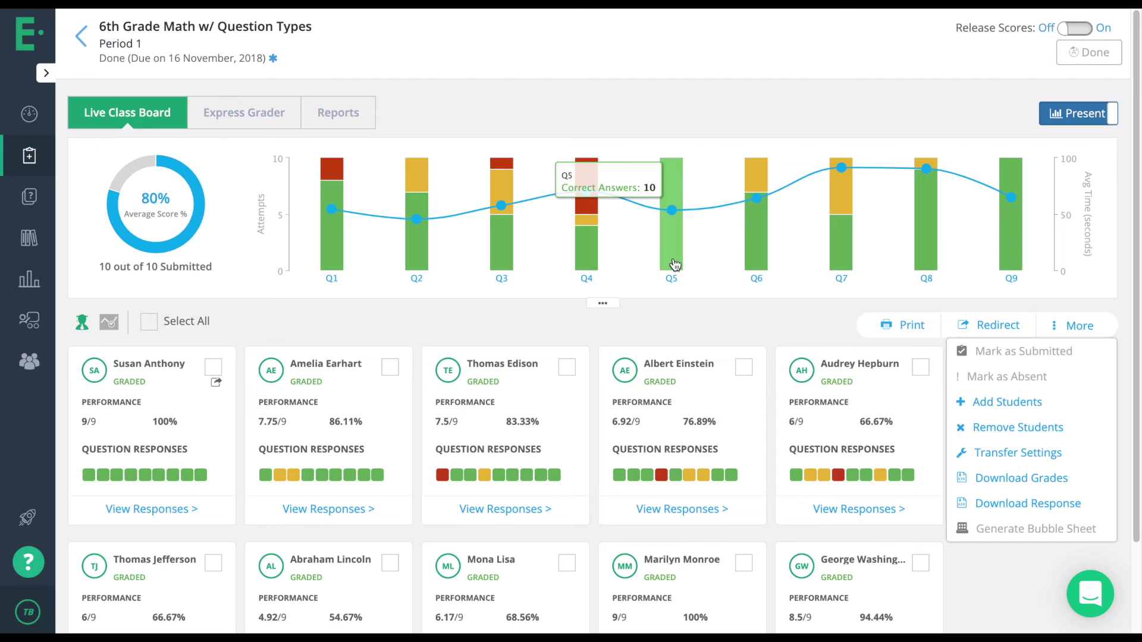
left_click(792, 334)
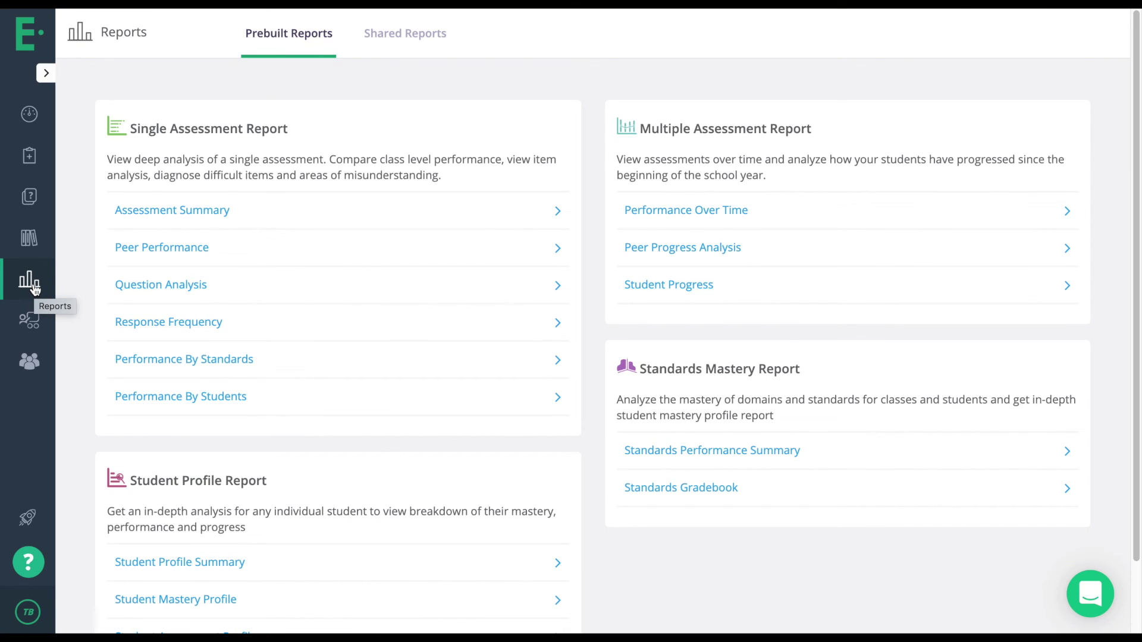
Scroll through the prebuilt reports and open the Assessment Summary for Test Check 01.
scroll(399, 187, "down", 1)
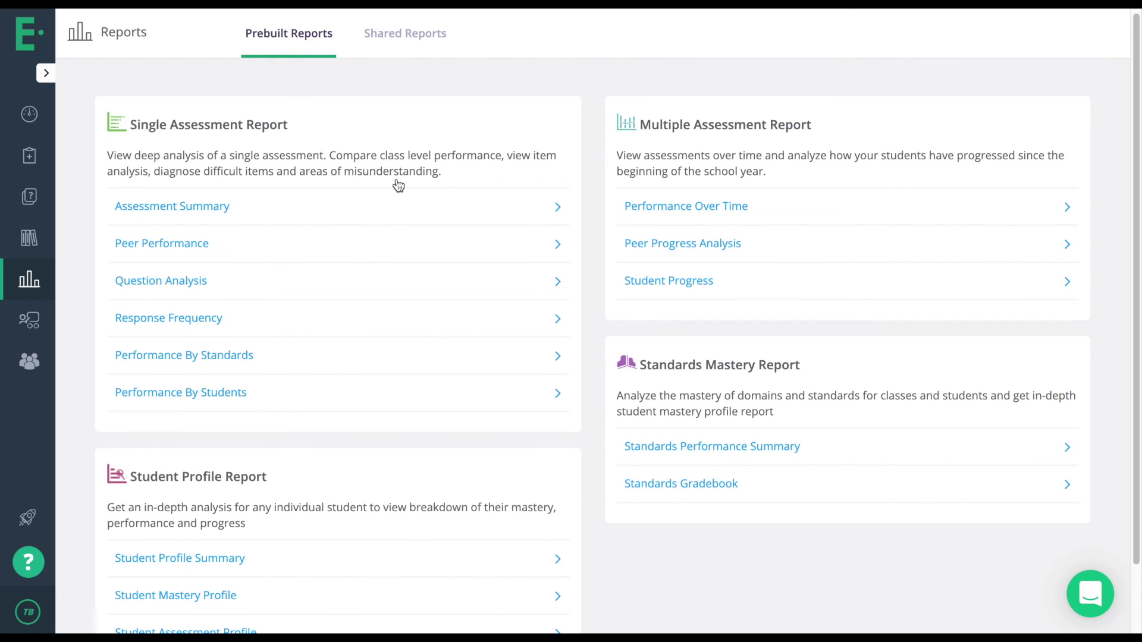
scroll(396, 188, "down", 2)
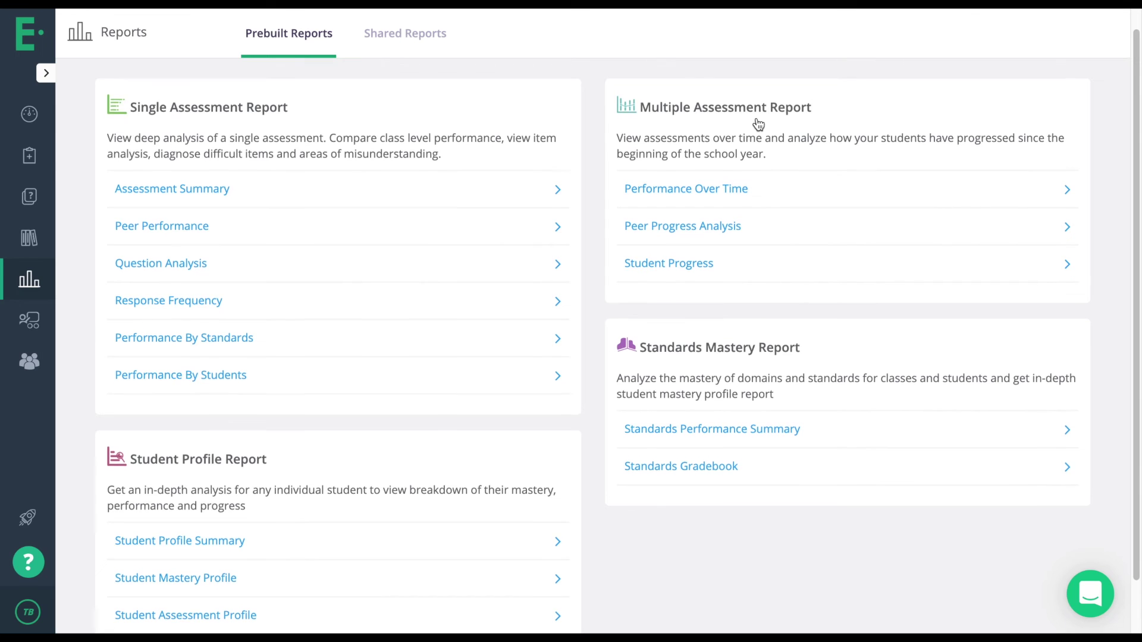
scroll(759, 124, "down", 2)
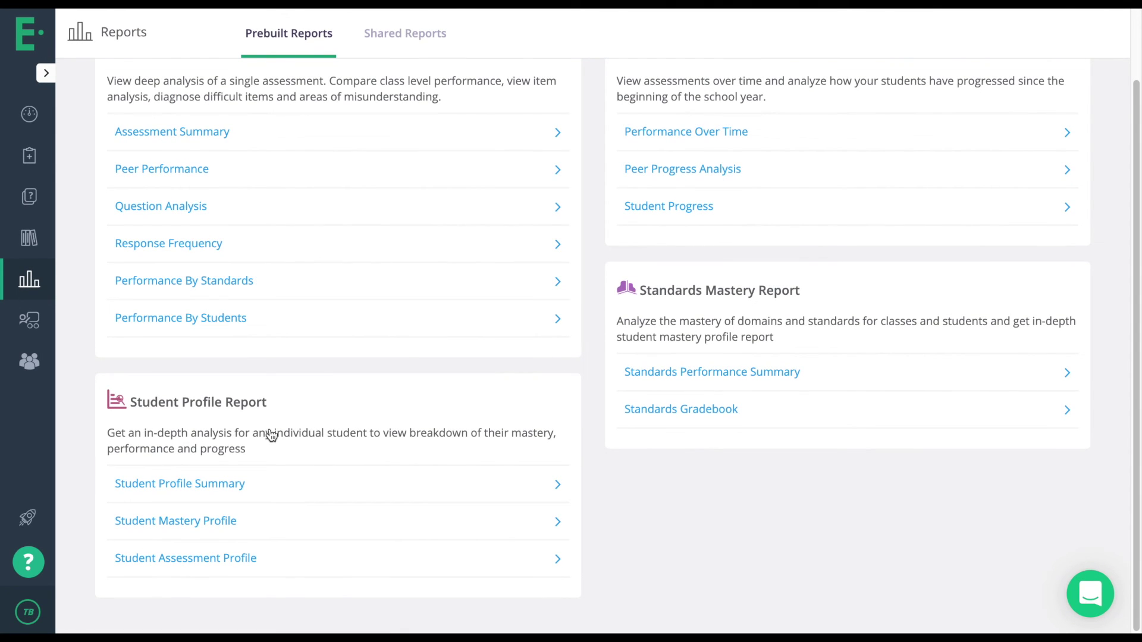
scroll(271, 435, "up", 1)
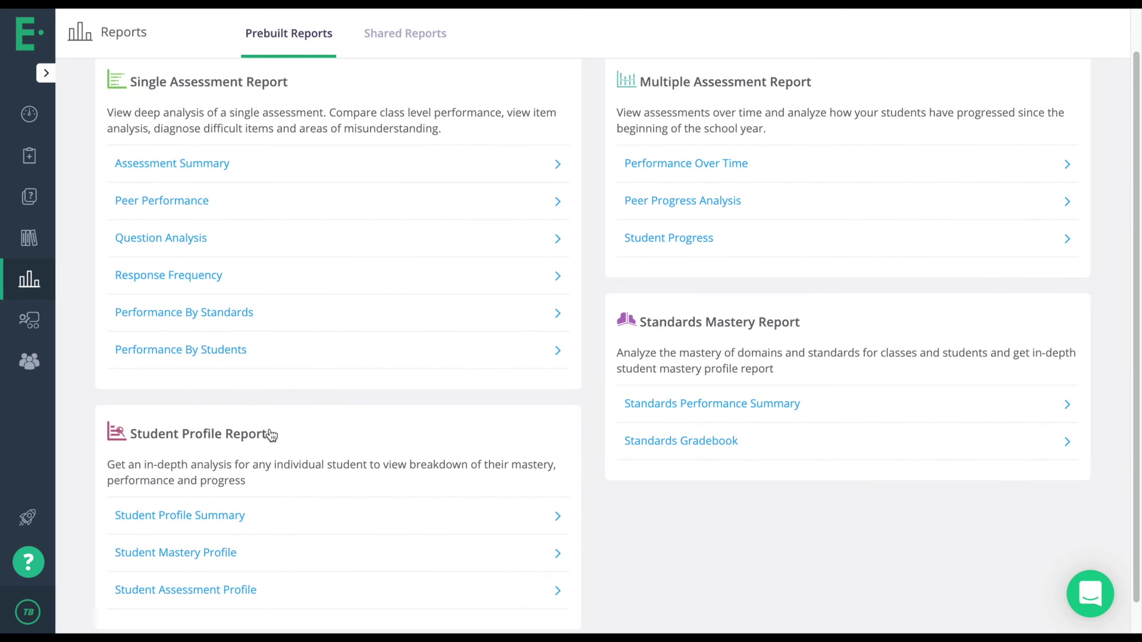
left_click(203, 176)
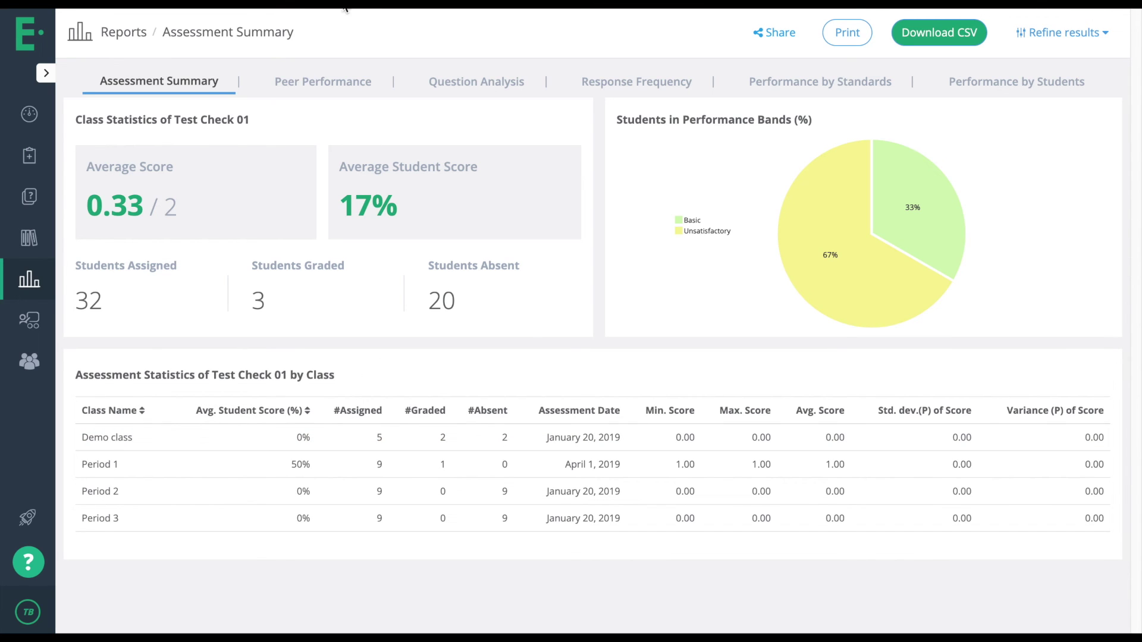
Switch to the Peer Performance report comparing class averages, with Period 1 at 50%.
left_click(339, 79)
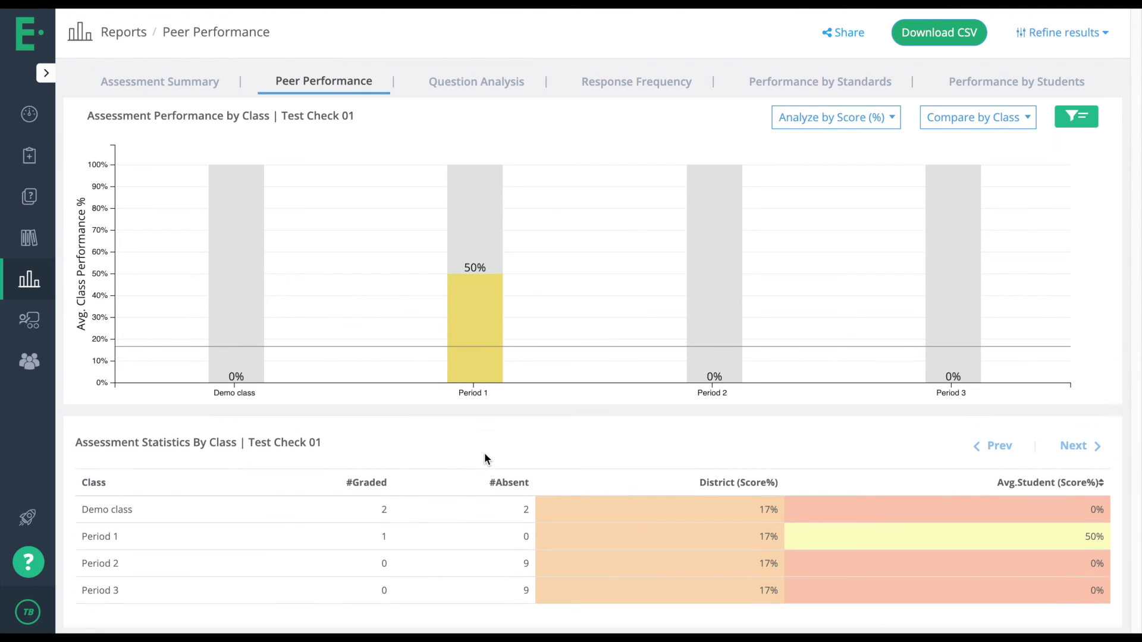
scroll(484, 458, "down", 1)
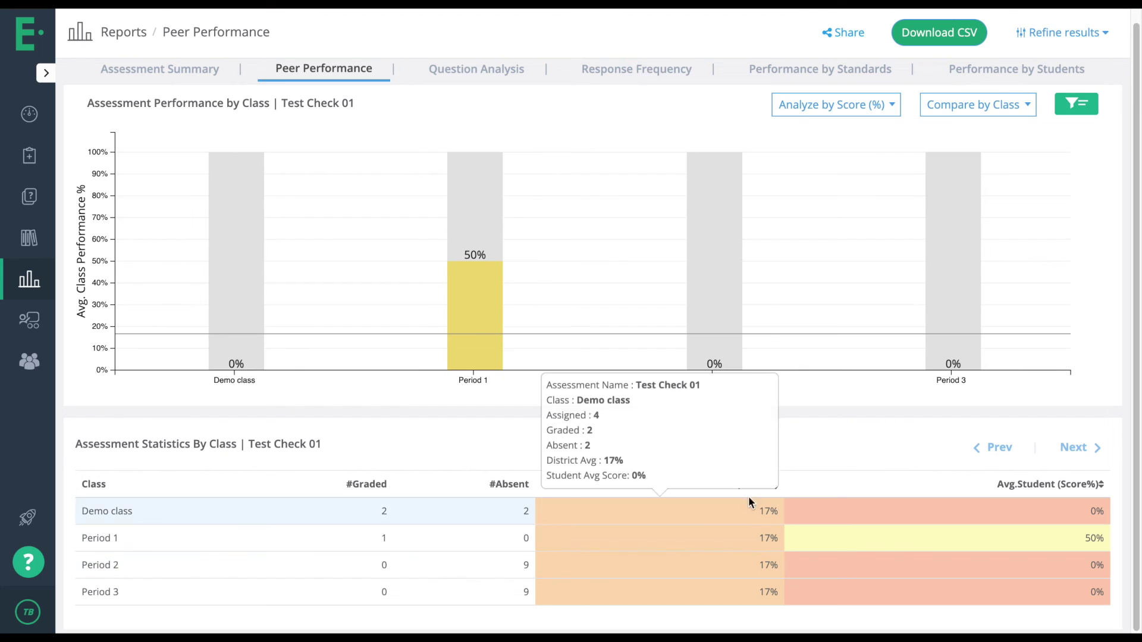
mouse_move(764, 507)
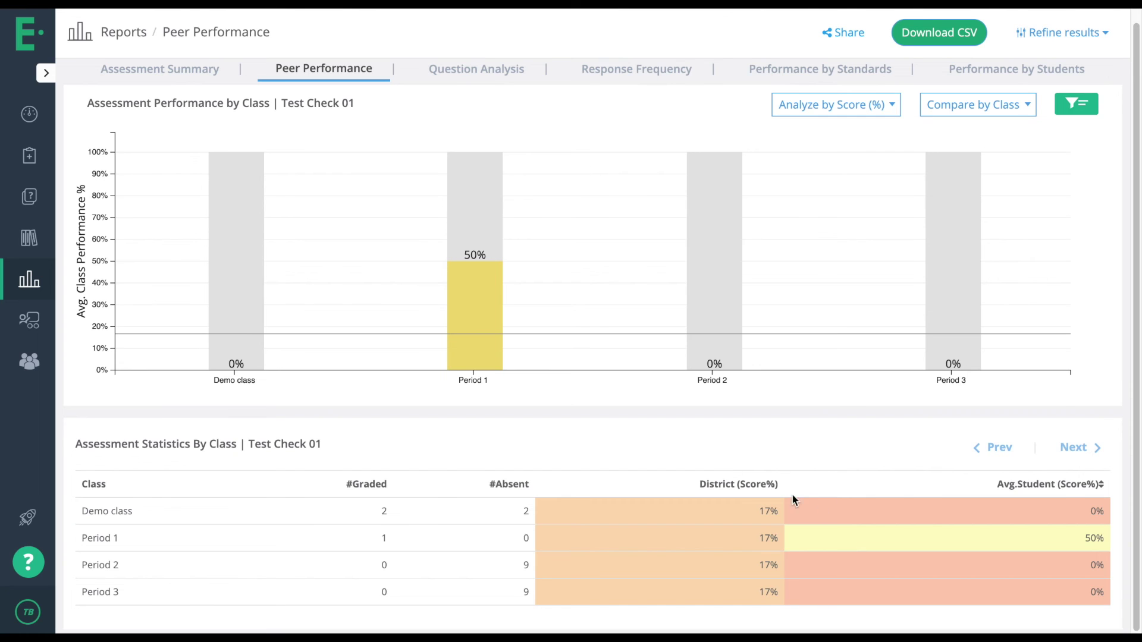
mouse_move(943, 558)
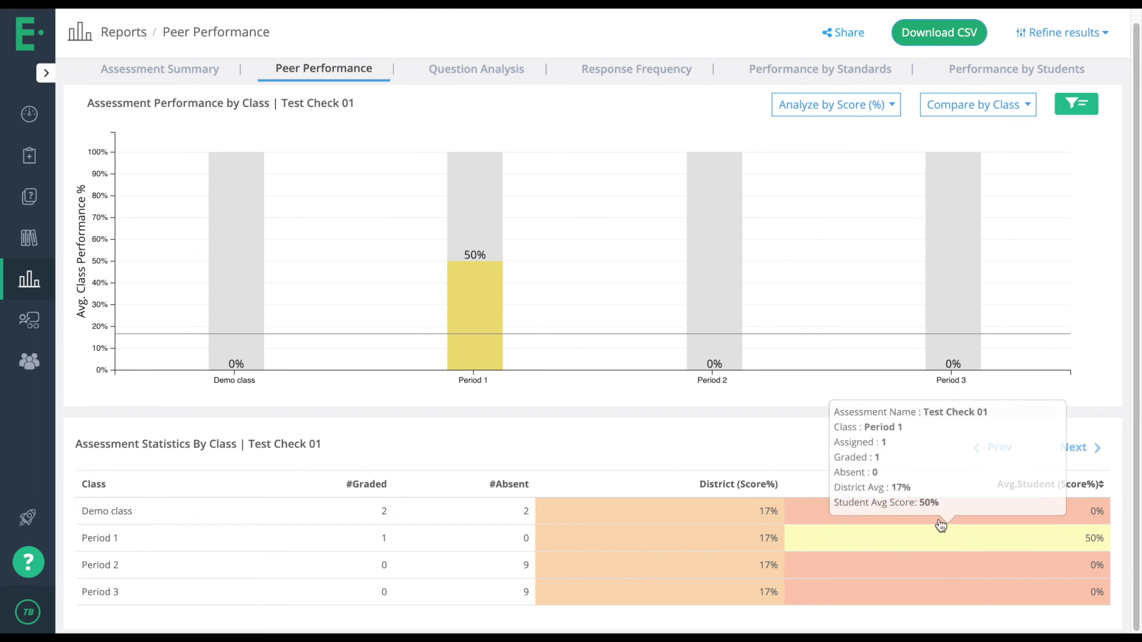
mouse_move(936, 517)
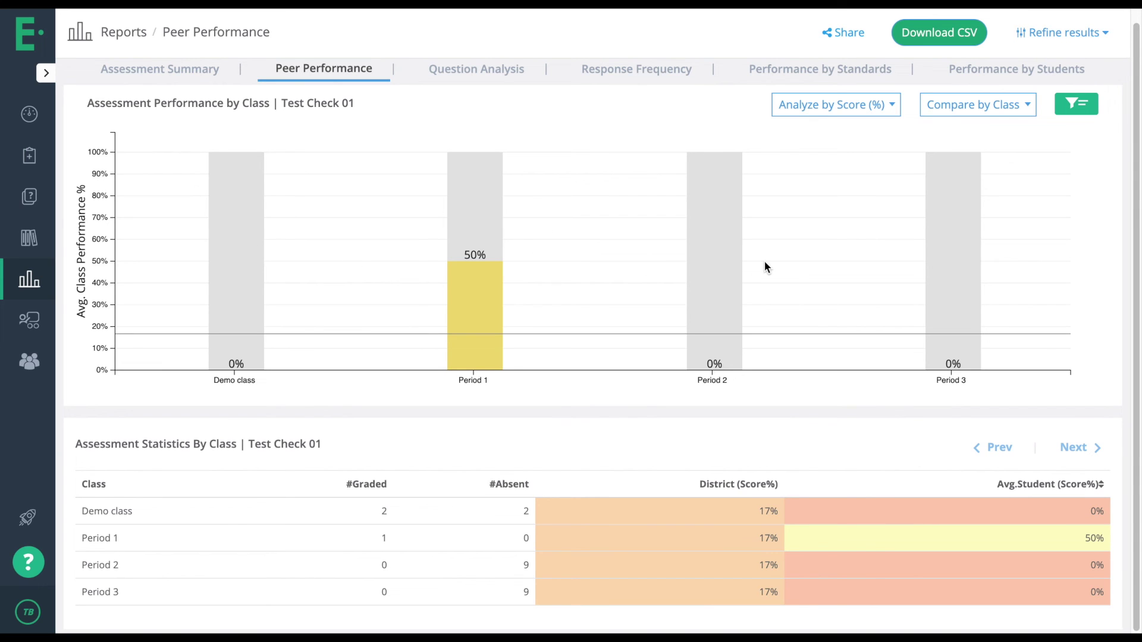
Switch to the Question Analysis report and check the Q2 bar at 0%.
left_click(506, 60)
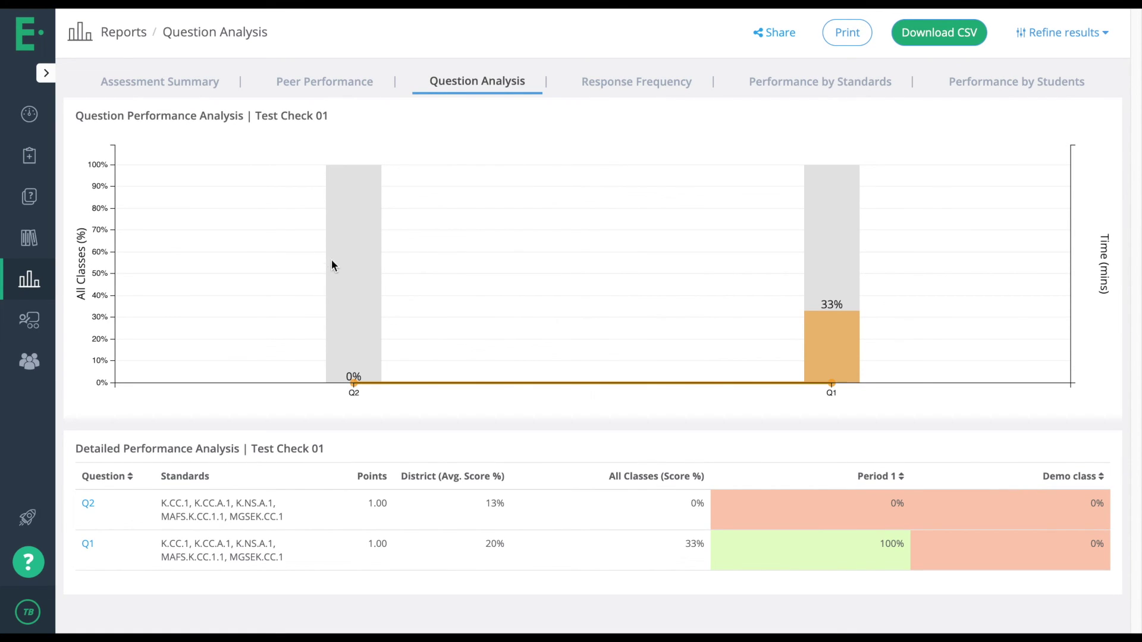
mouse_move(346, 300)
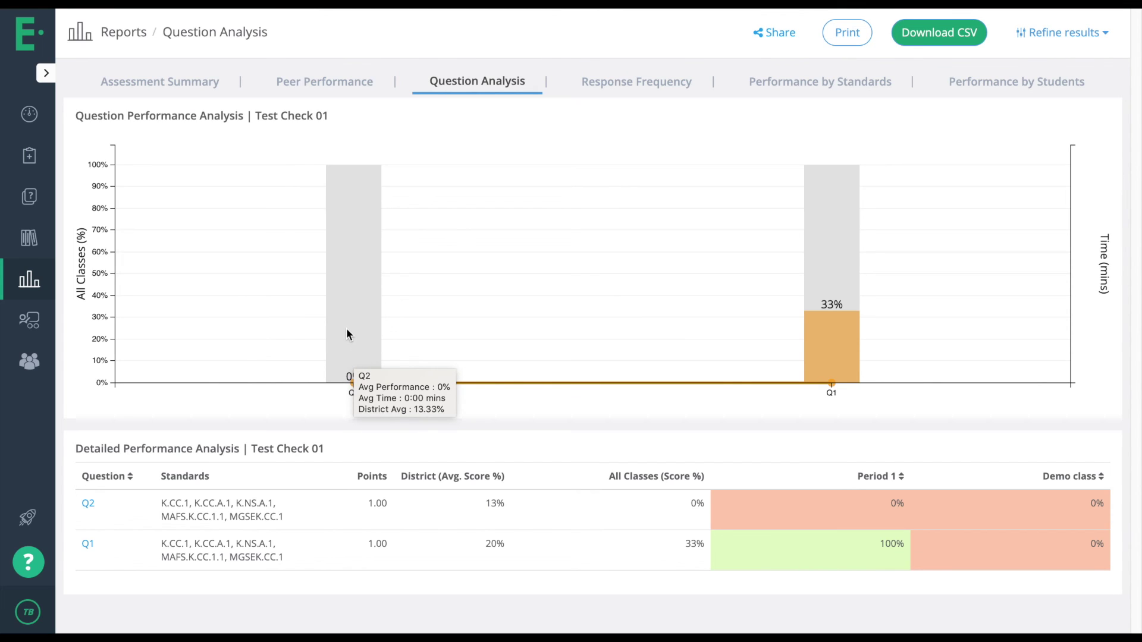
Switch to the Response Frequency report and inspect the response pills in the table.
left_click(672, 81)
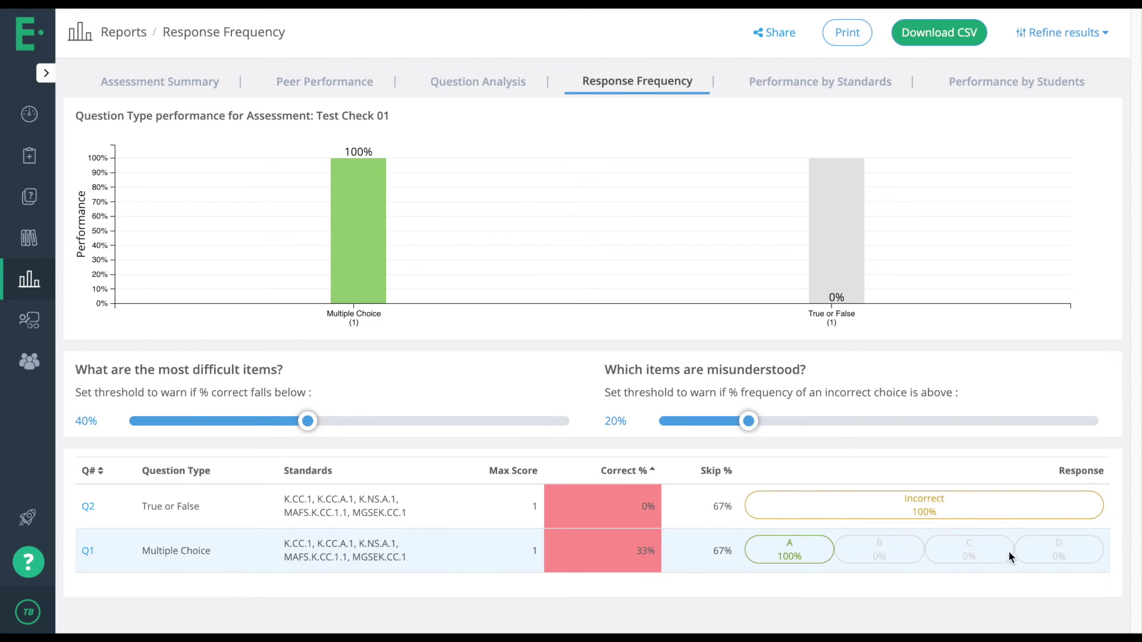
mouse_move(1072, 552)
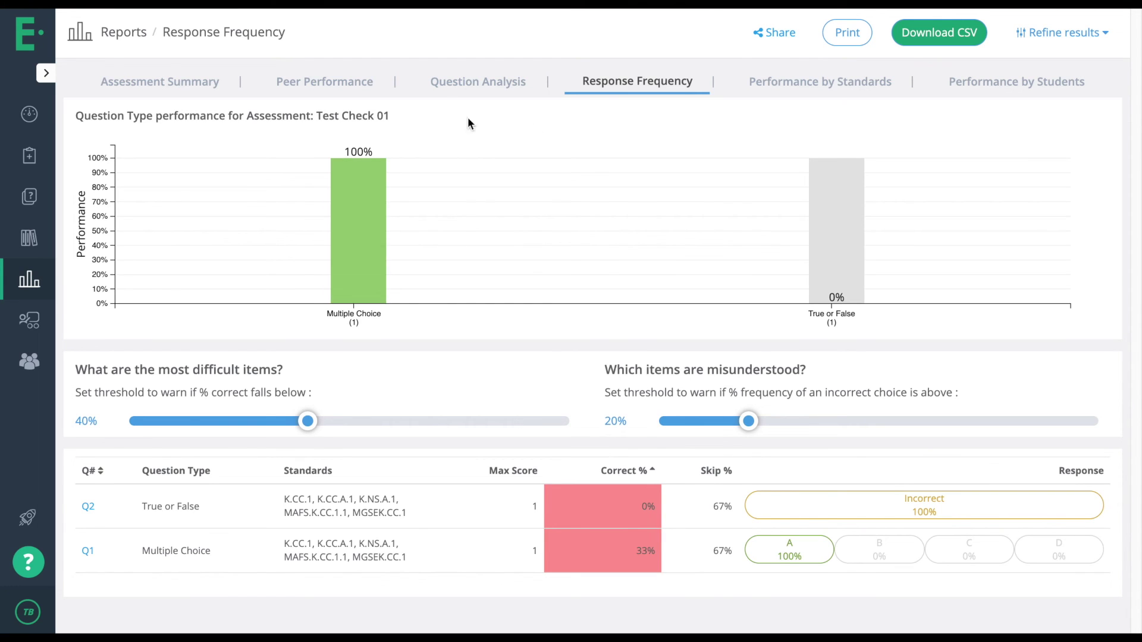
Look through the Performance by Standards report for Test Check 01, then switch to Performance by Students.
left_click(792, 82)
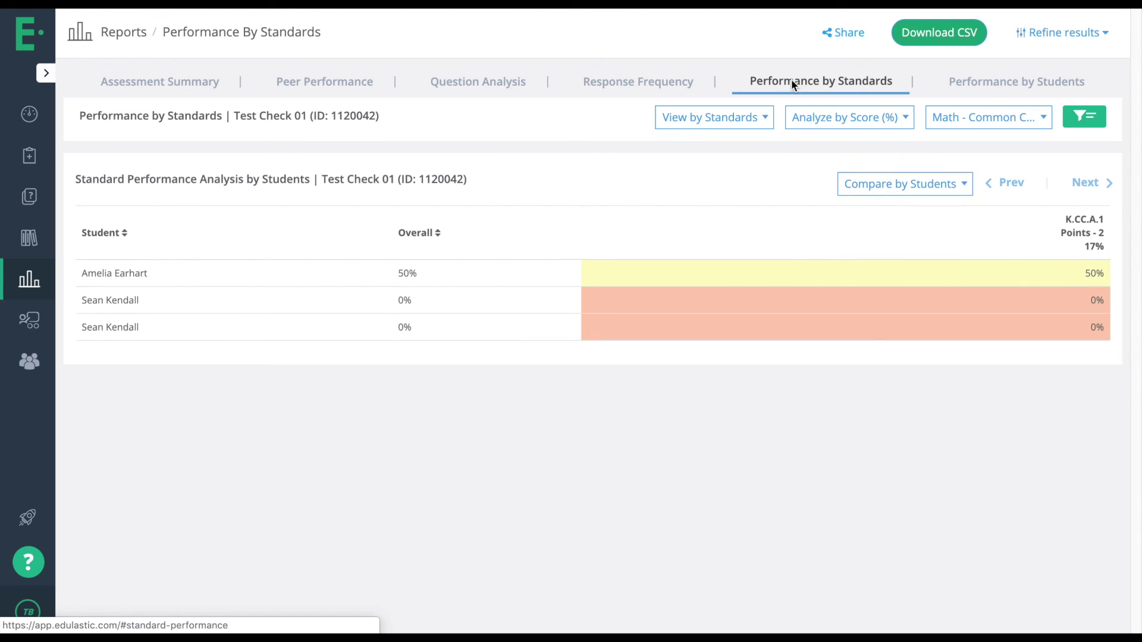
scroll(833, 291, "down", 1)
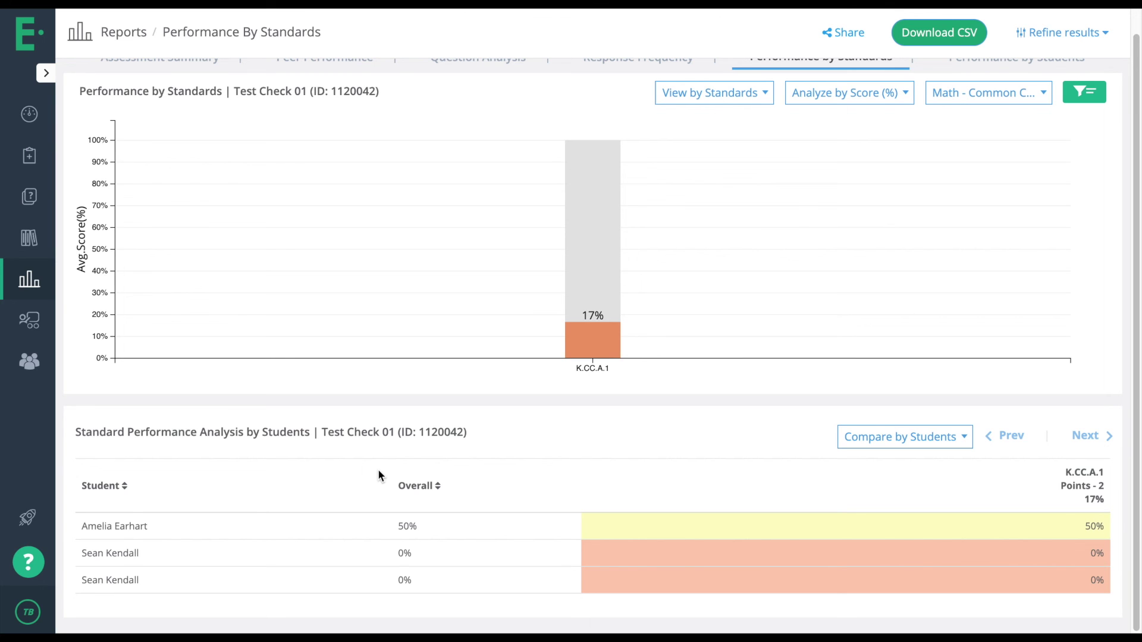
scroll(377, 469, "up", 1)
left_click(1005, 92)
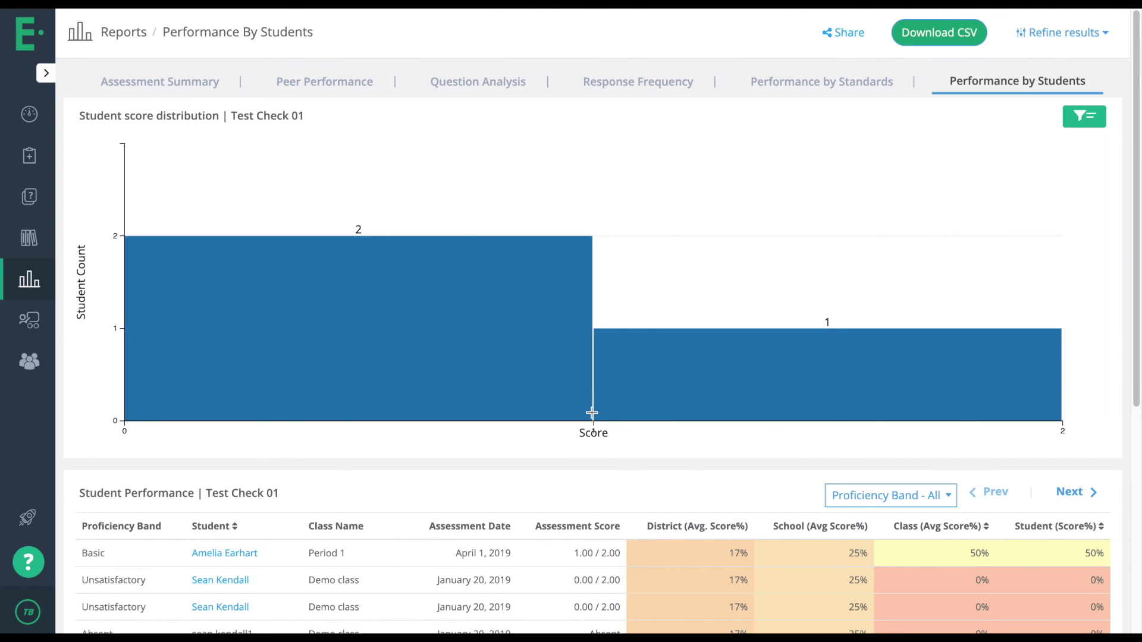
scroll(592, 413, "down", 2)
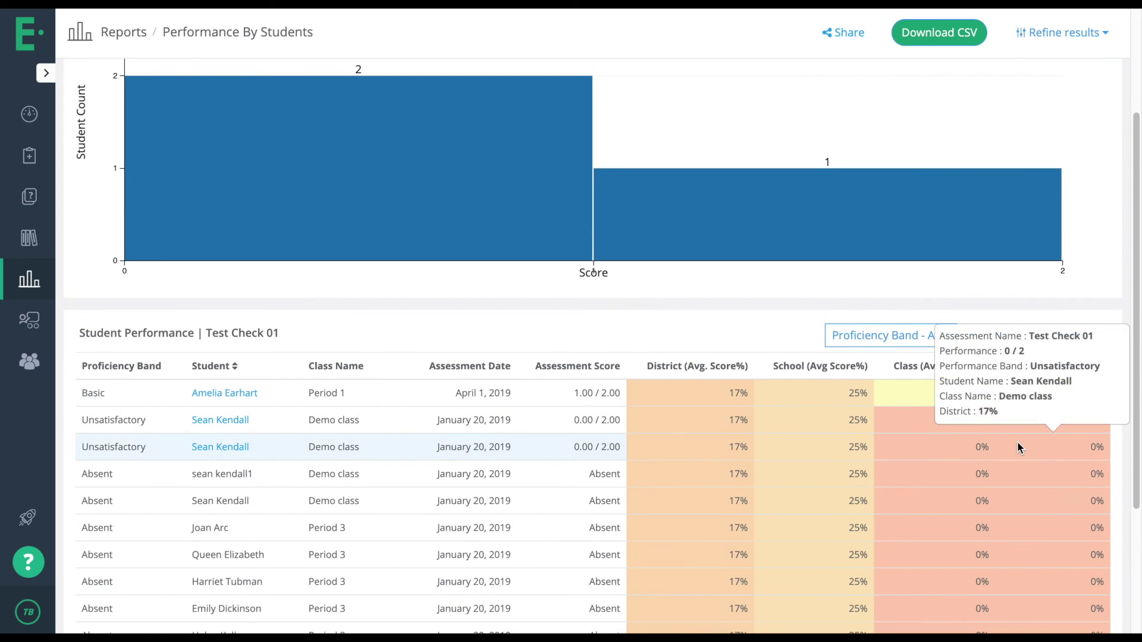
scroll(1018, 447, "down", 3)
scroll(1017, 442, "up", 6)
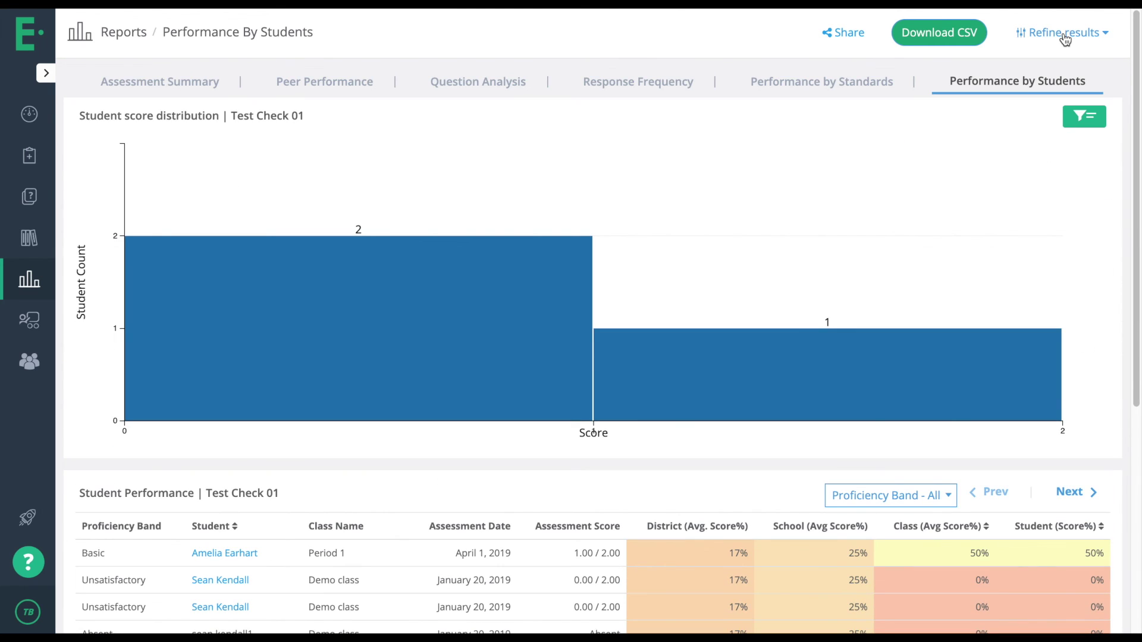
Point the Performance by Students report at 6th Grade Math w/ Question Types, check Assessment Type, and hide filters.
left_click(1064, 37)
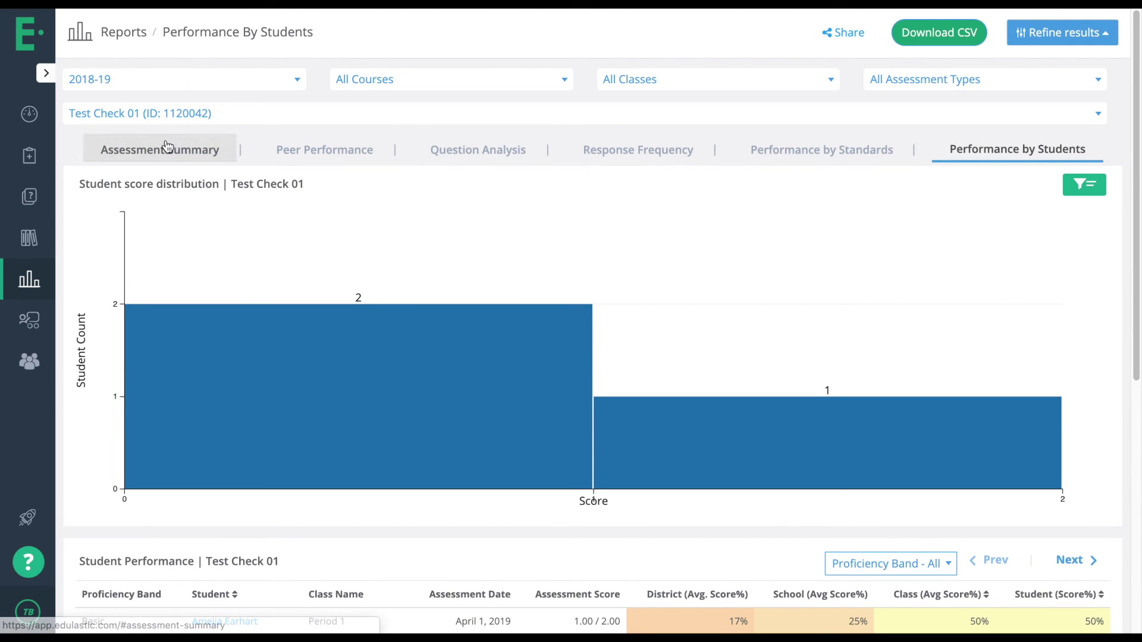
left_click(190, 124)
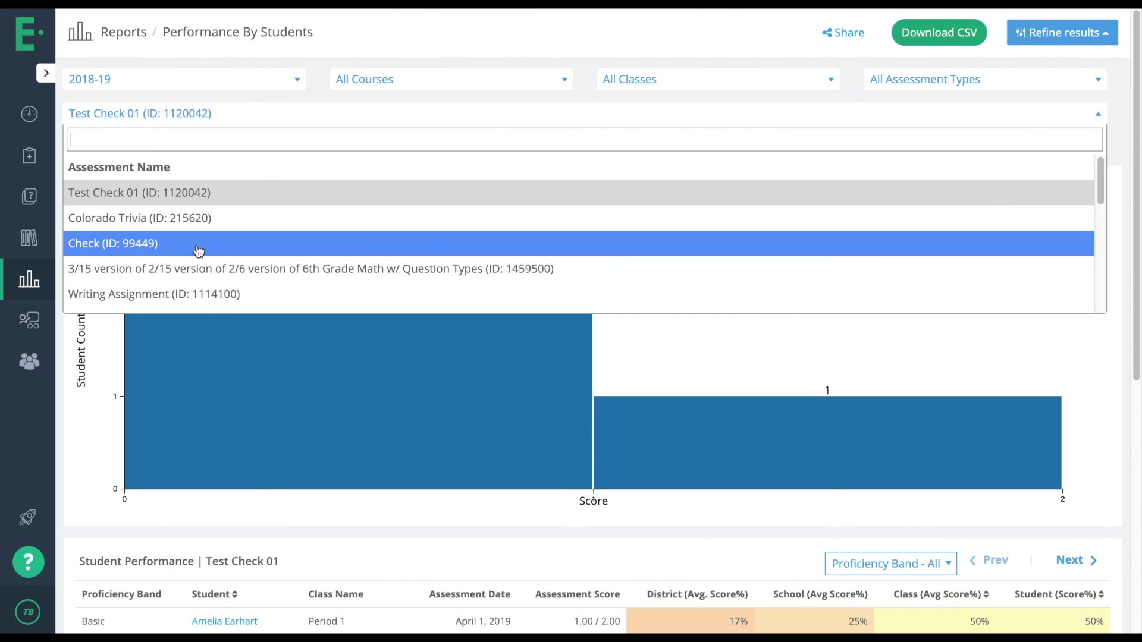
scroll(198, 251, "down", 5)
scroll(199, 250, "down", 2)
scroll(197, 197, "up", 2)
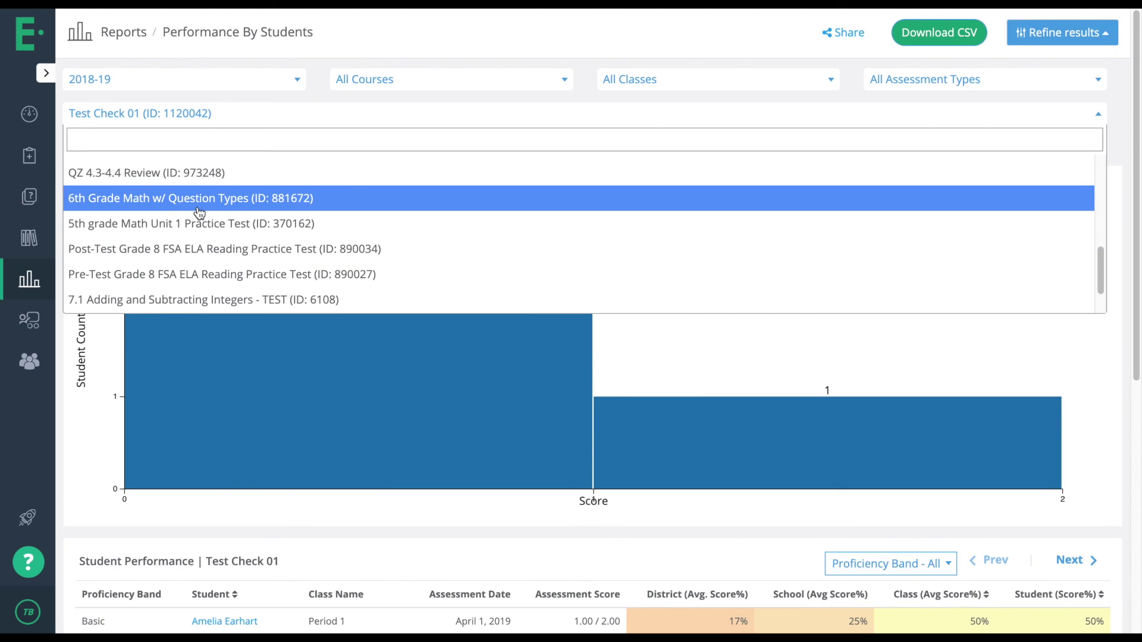
left_click(199, 209)
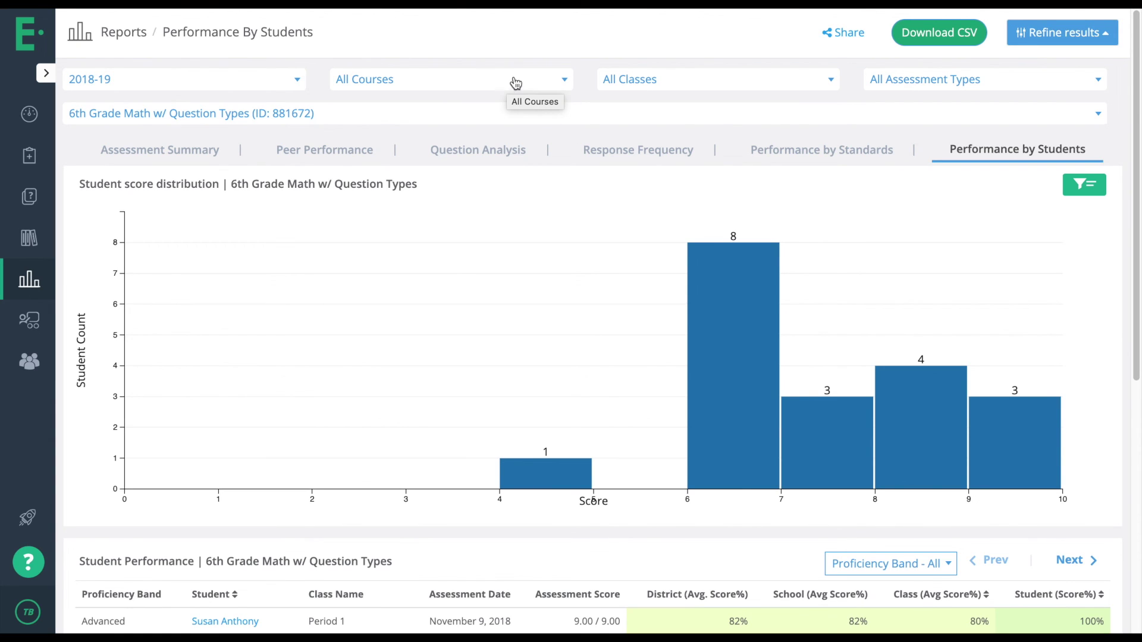
left_click(965, 82)
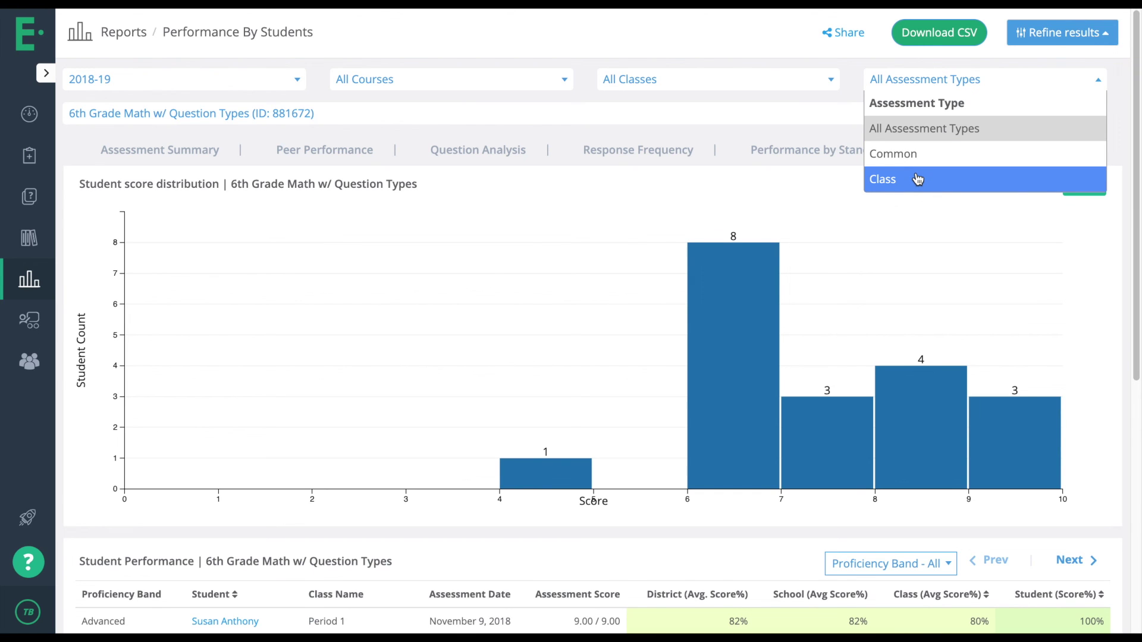
left_click(1059, 33)
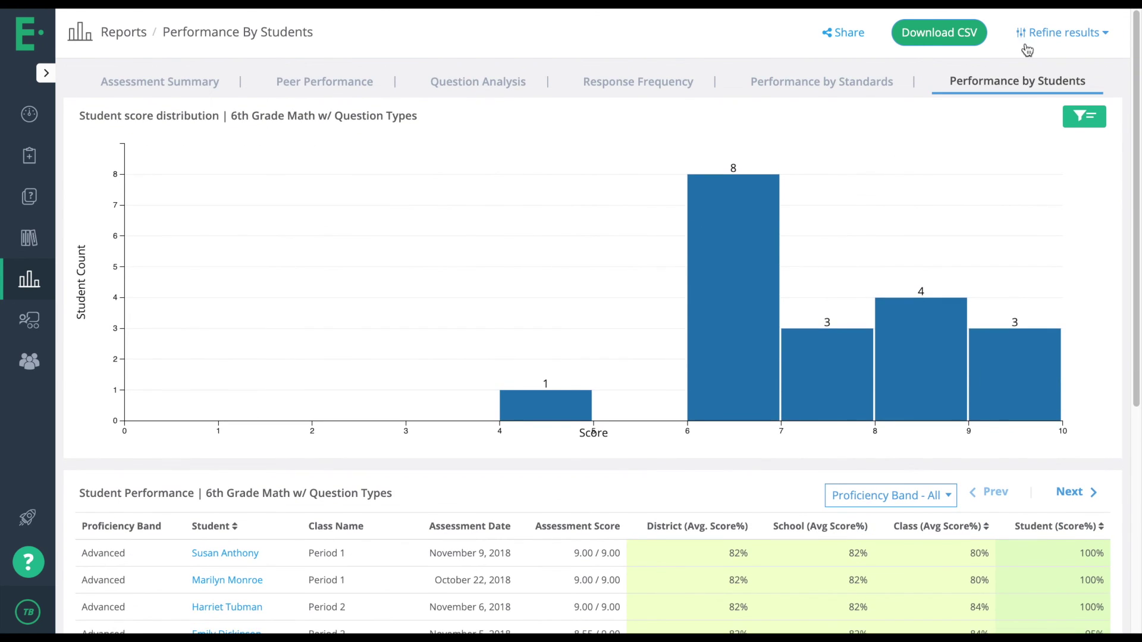
Open the Performance Over Time report from the prebuilt reports, with its filters shown.
left_click(36, 280)
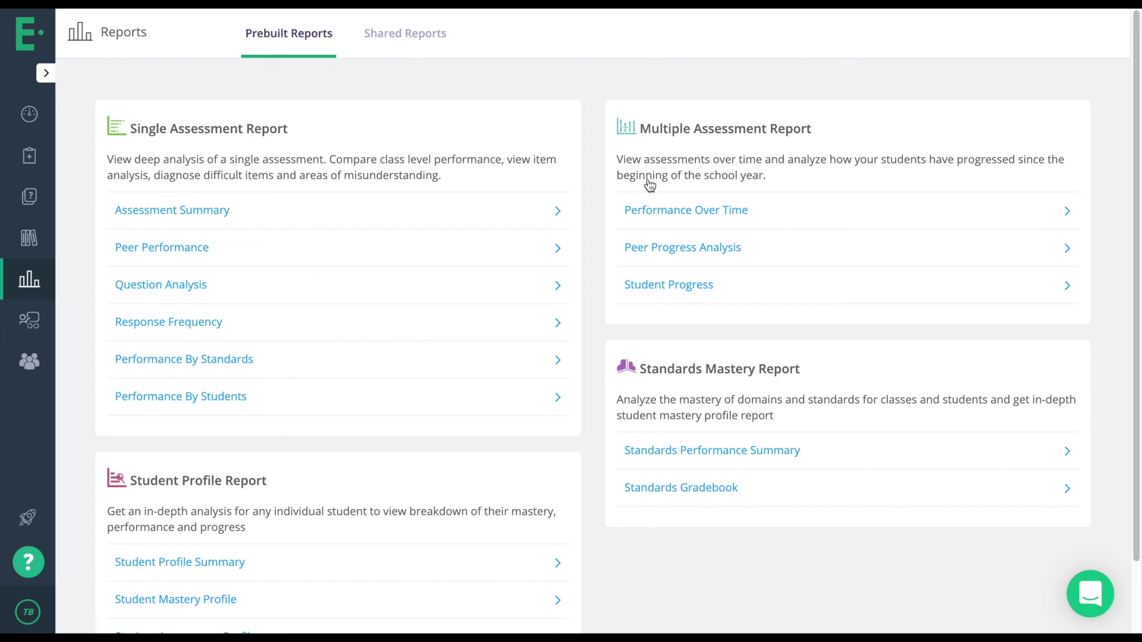
left_click(698, 209)
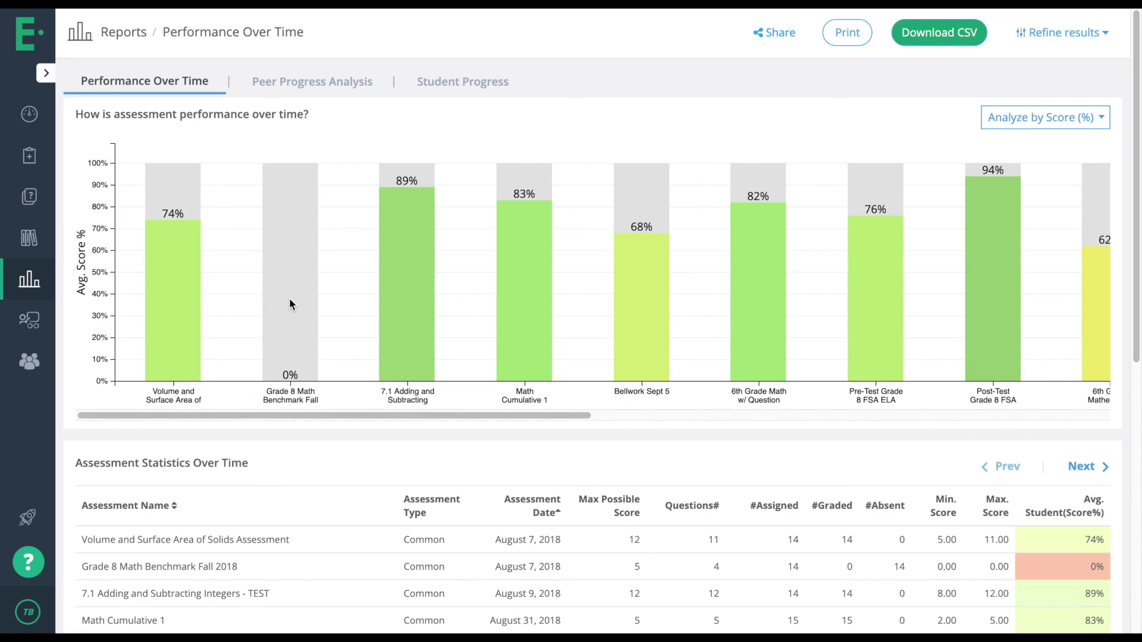
left_click(1042, 39)
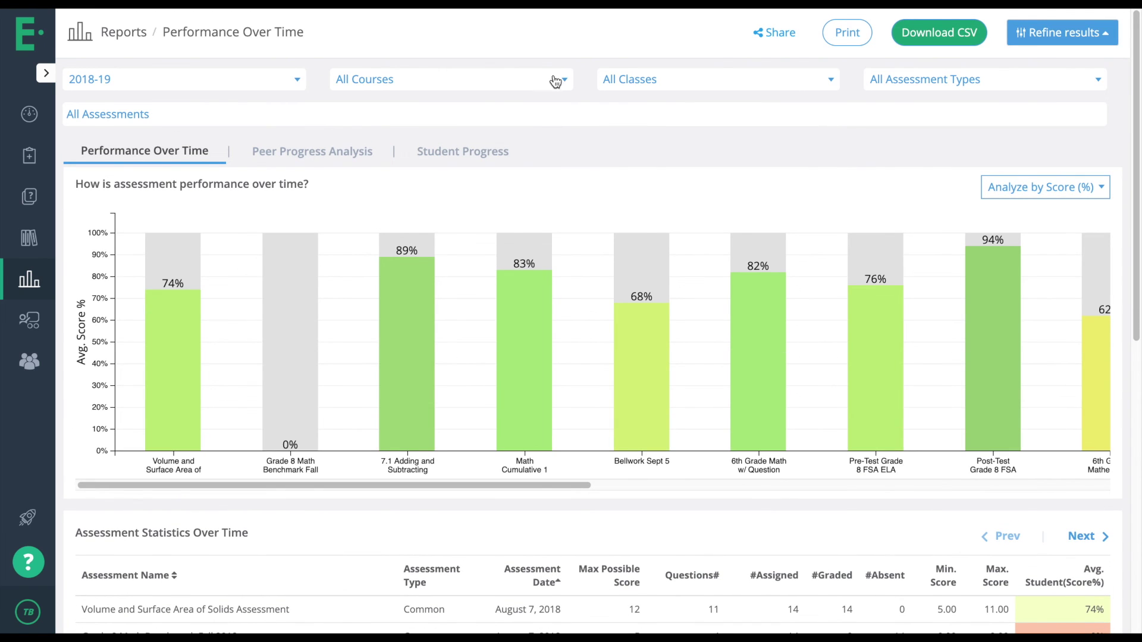
Add the 3/15 version, 6th Grade Mathematics and Copy paste essay assessments, then view Peer Progress Analysis.
left_click(496, 111)
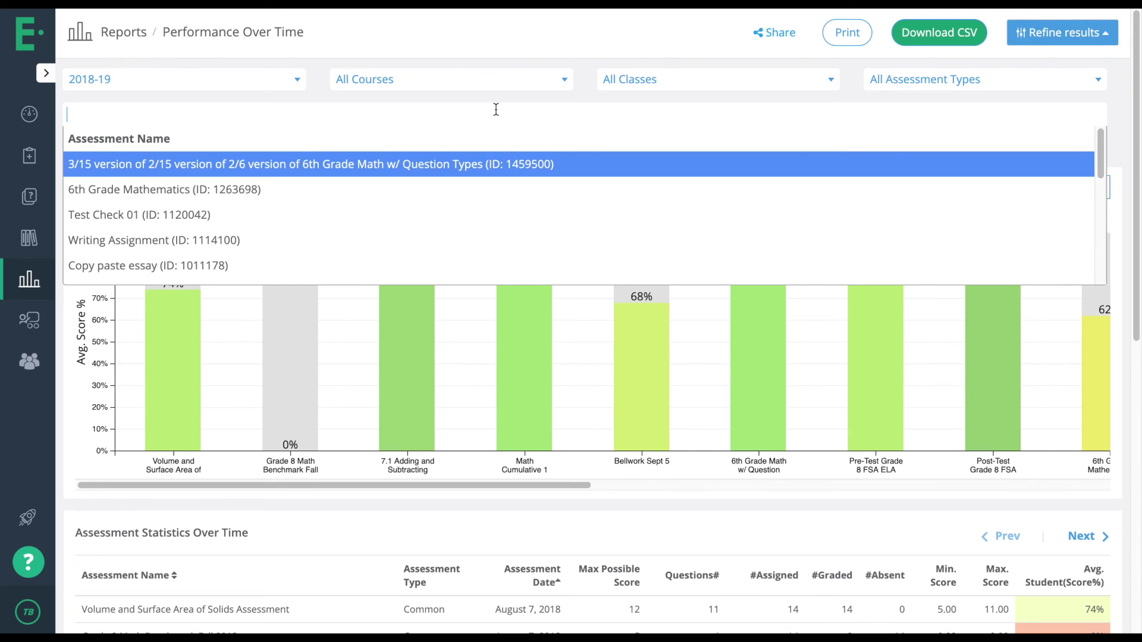
left_click(227, 178)
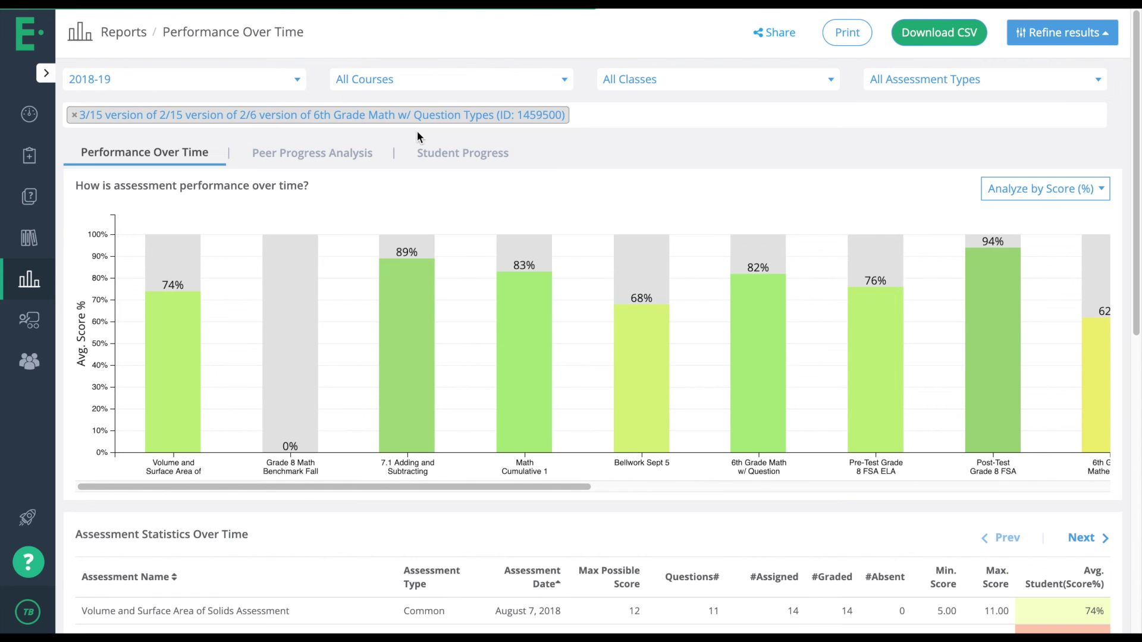
left_click(607, 116)
left_click(464, 197)
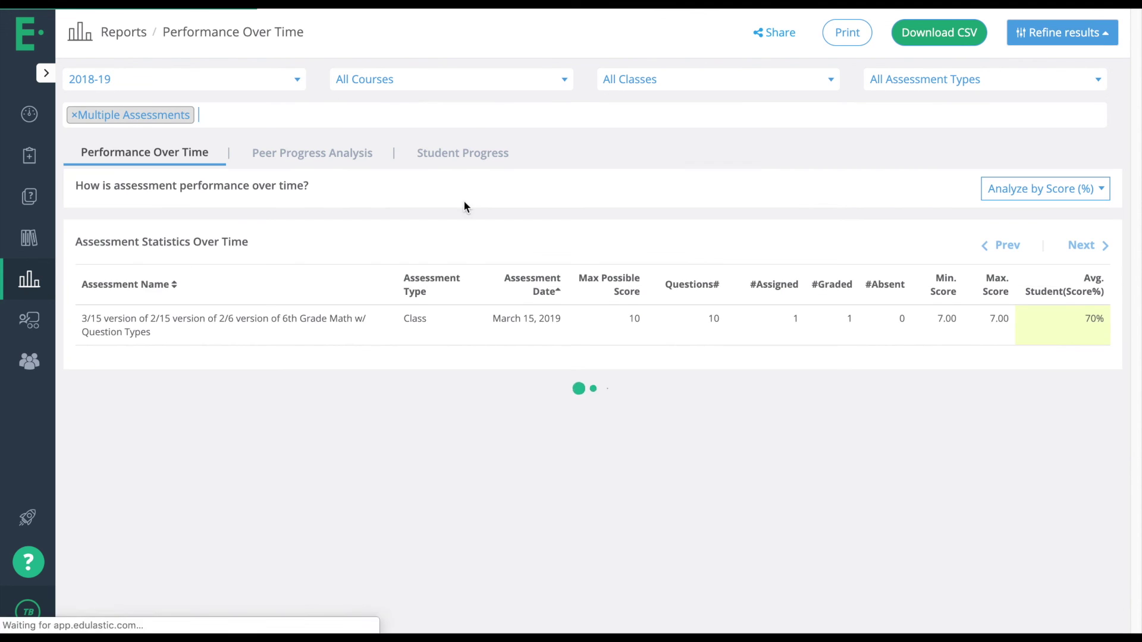
left_click(644, 119)
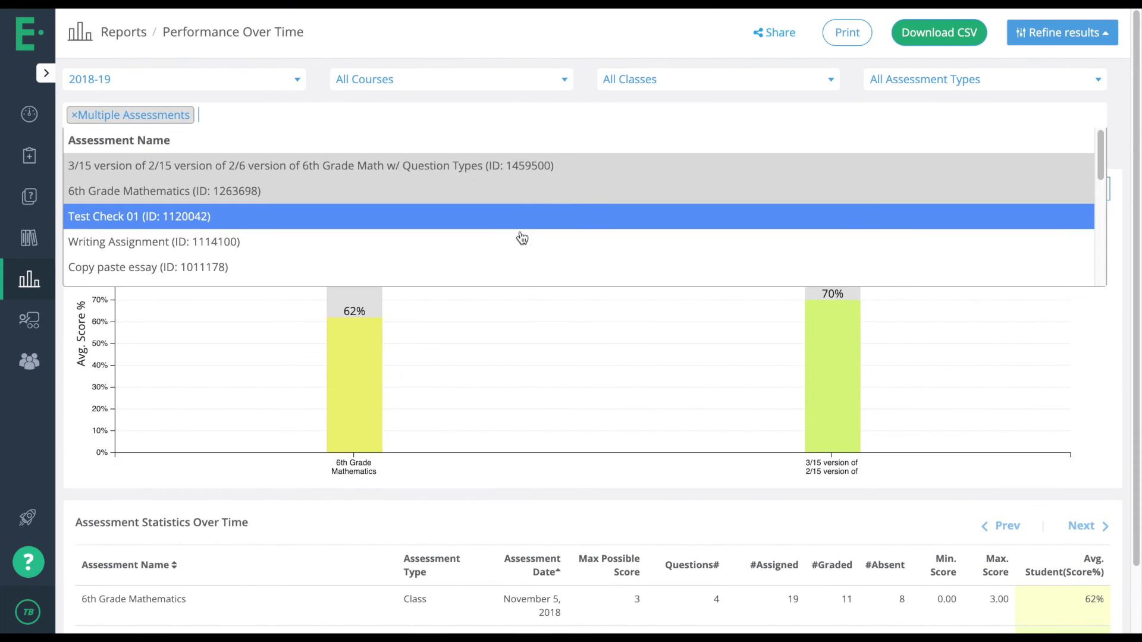
left_click(515, 266)
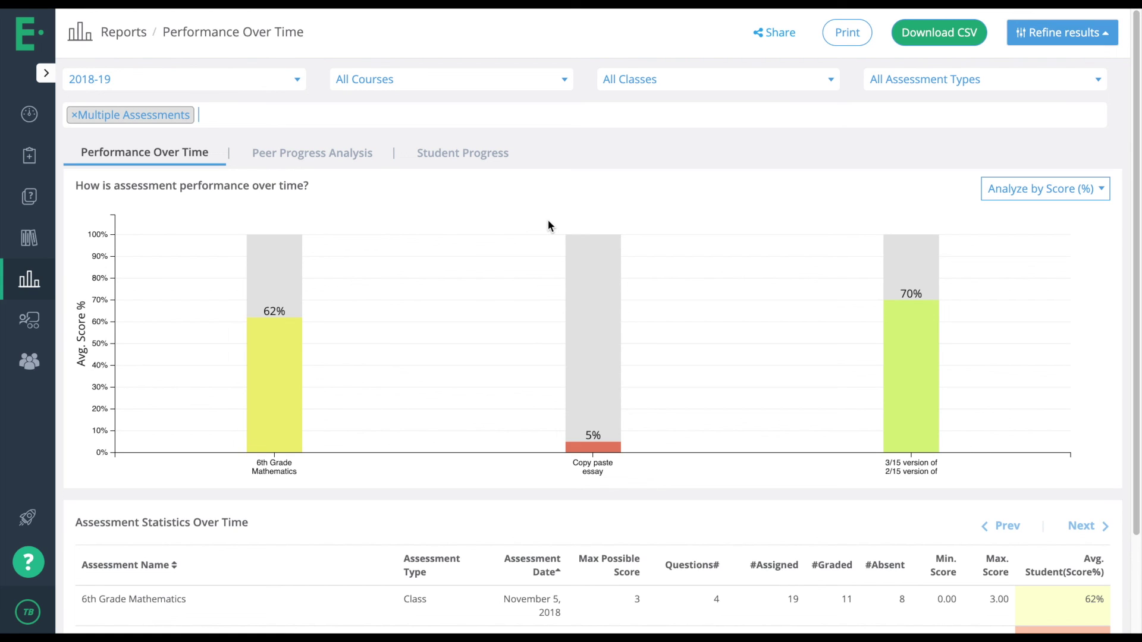
left_click(343, 152)
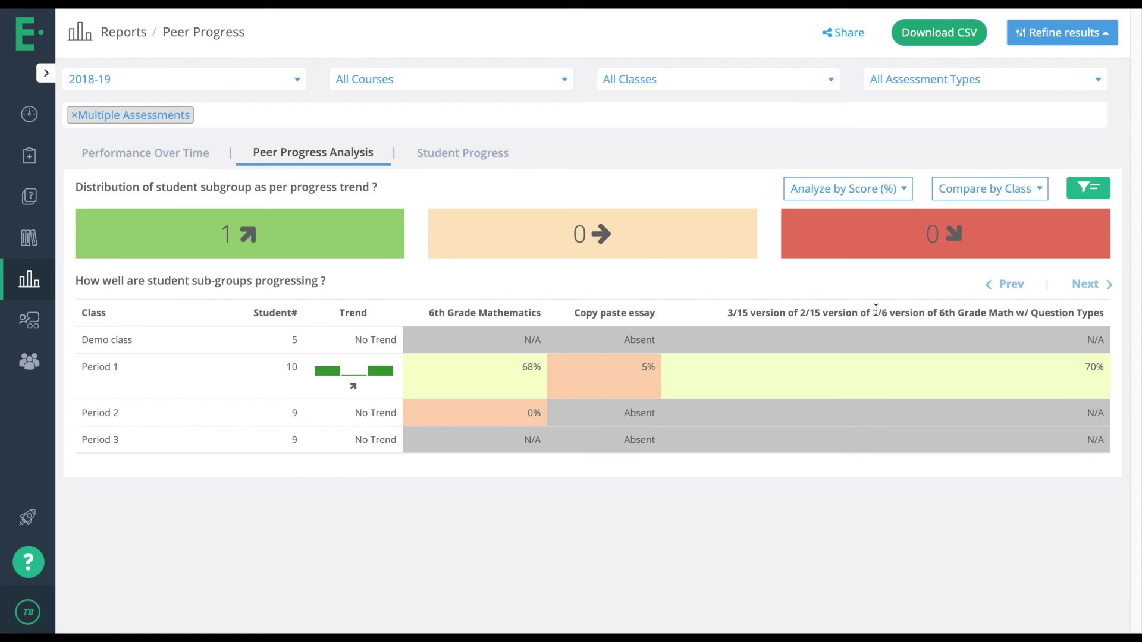
Review each student's Student Progress trend across the three assessments, then return to the prebuilt reports.
left_click(455, 160)
scroll(562, 349, "down", 1)
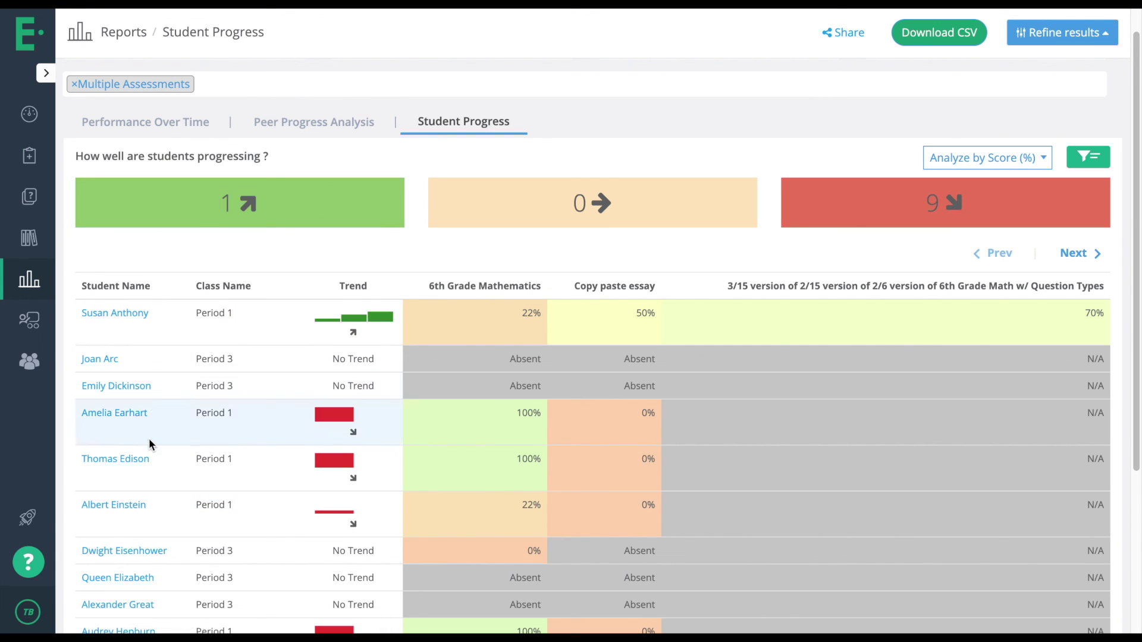
scroll(268, 387, "down", 3)
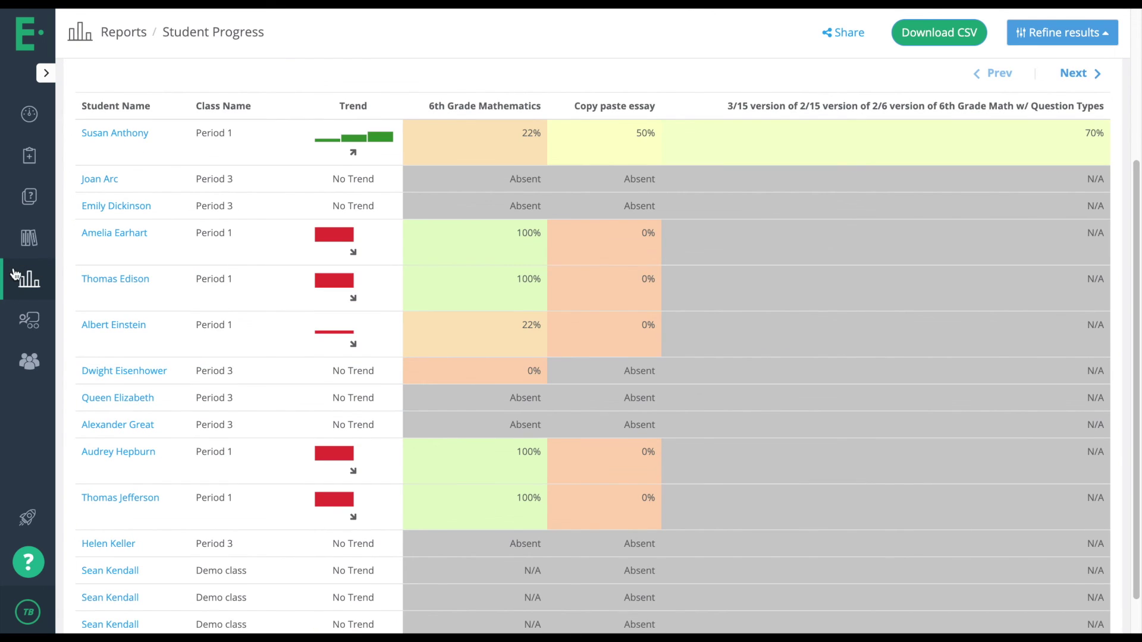
left_click(25, 288)
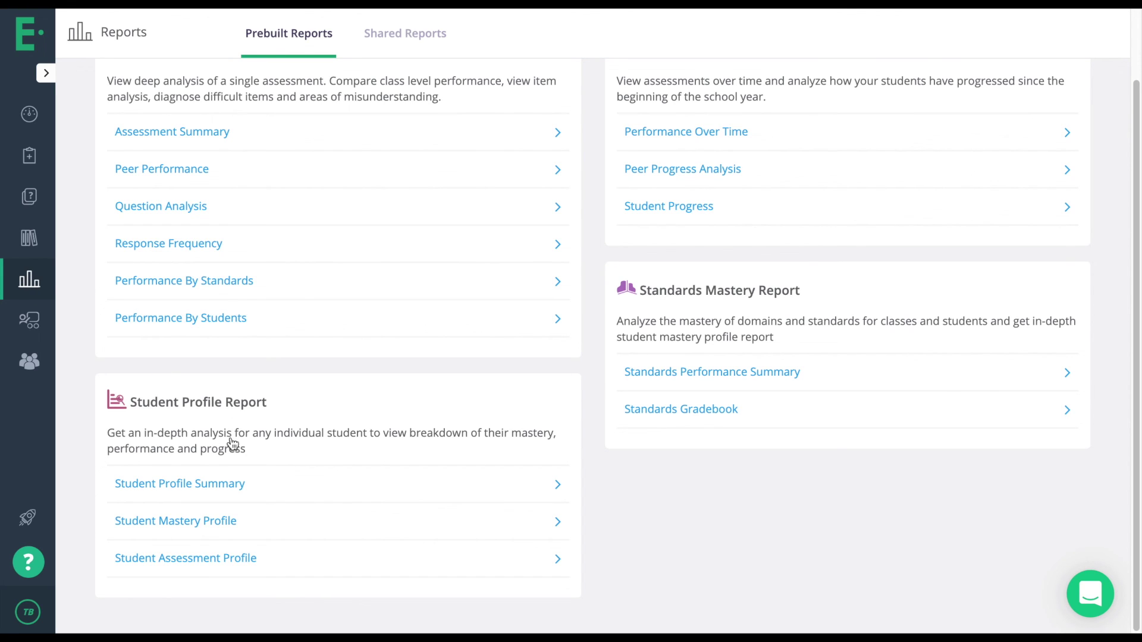
Review the student's Profile Summary charts and domain table, then open the Student Mastery Profile.
left_click(223, 487)
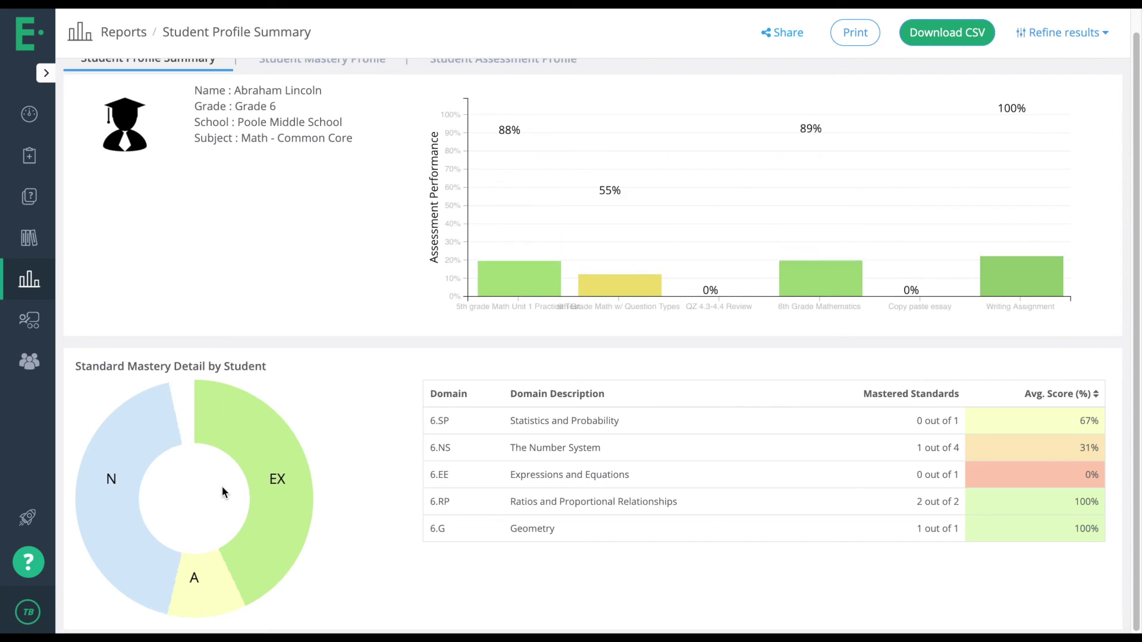
scroll(258, 308, "up", 1)
scroll(258, 309, "down", 1)
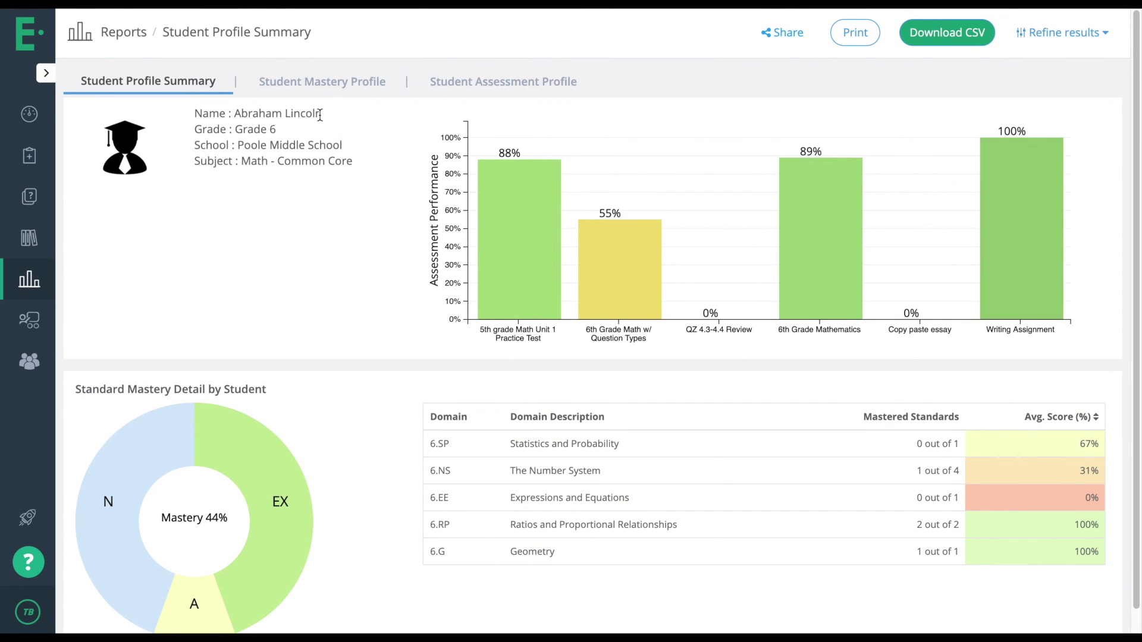
left_click_drag(230, 113, 351, 122)
left_click(351, 122)
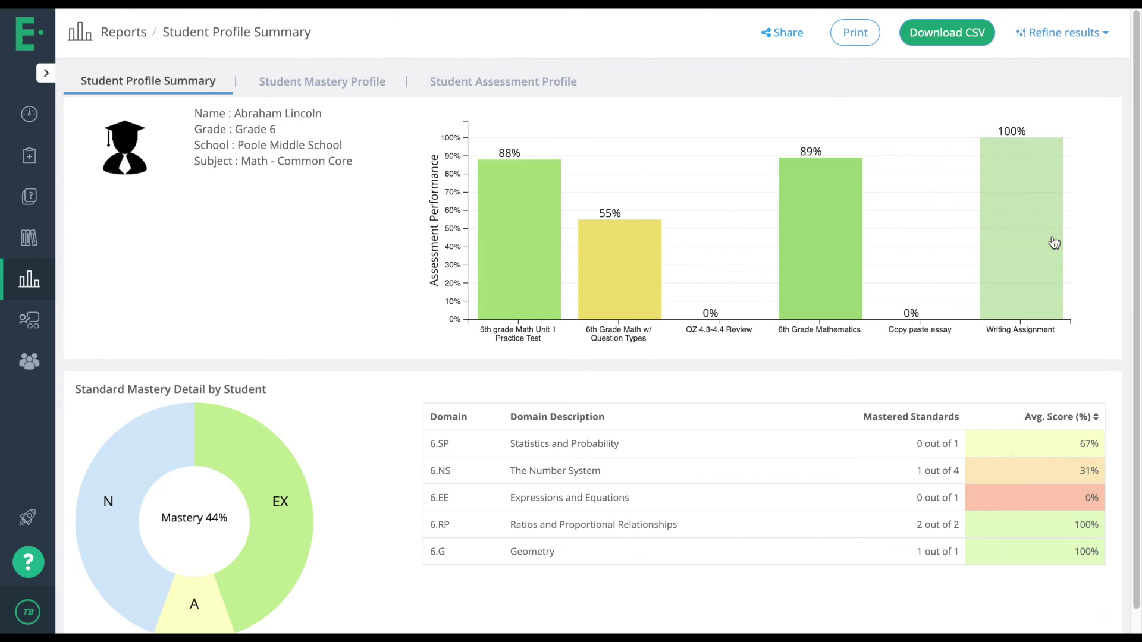
mouse_move(1054, 243)
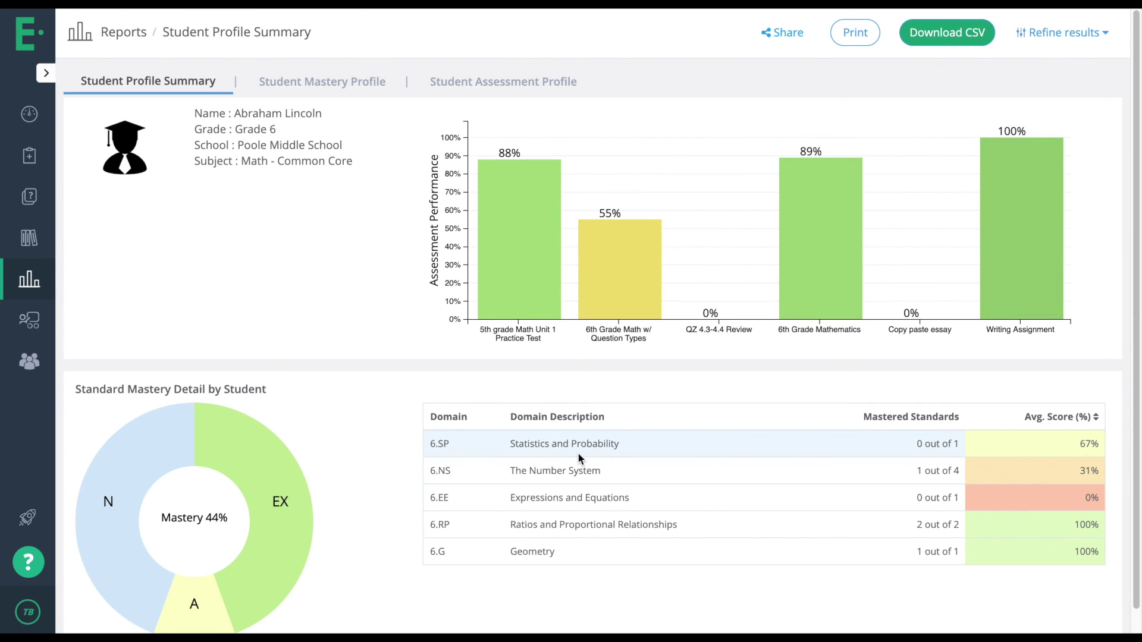
scroll(578, 455, "down", 1)
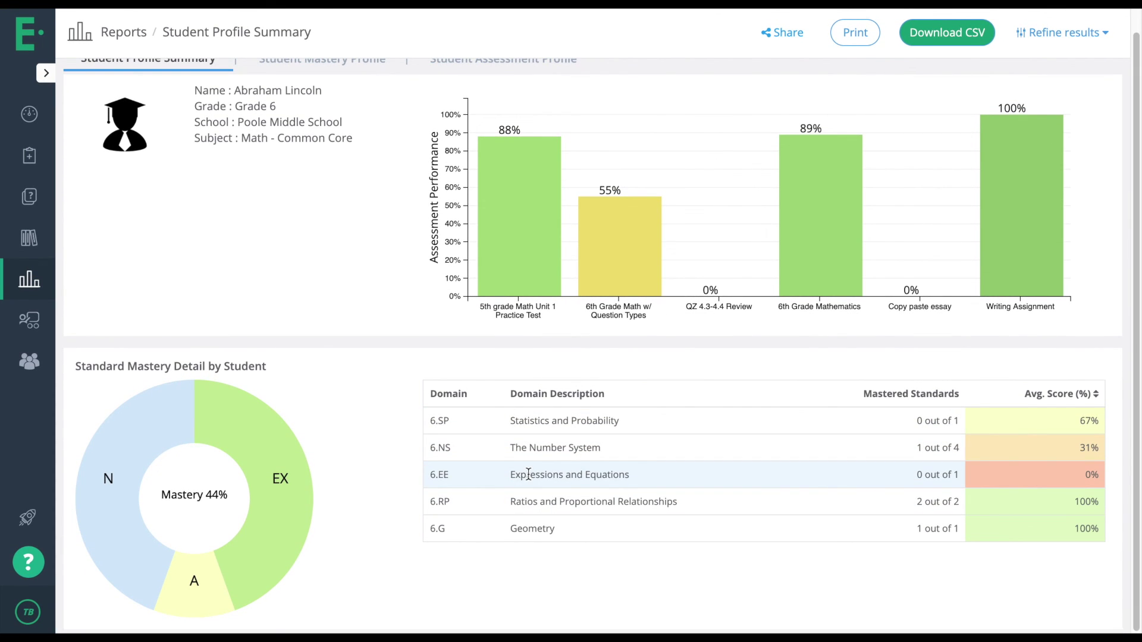
scroll(528, 474, "up", 2)
left_click(343, 95)
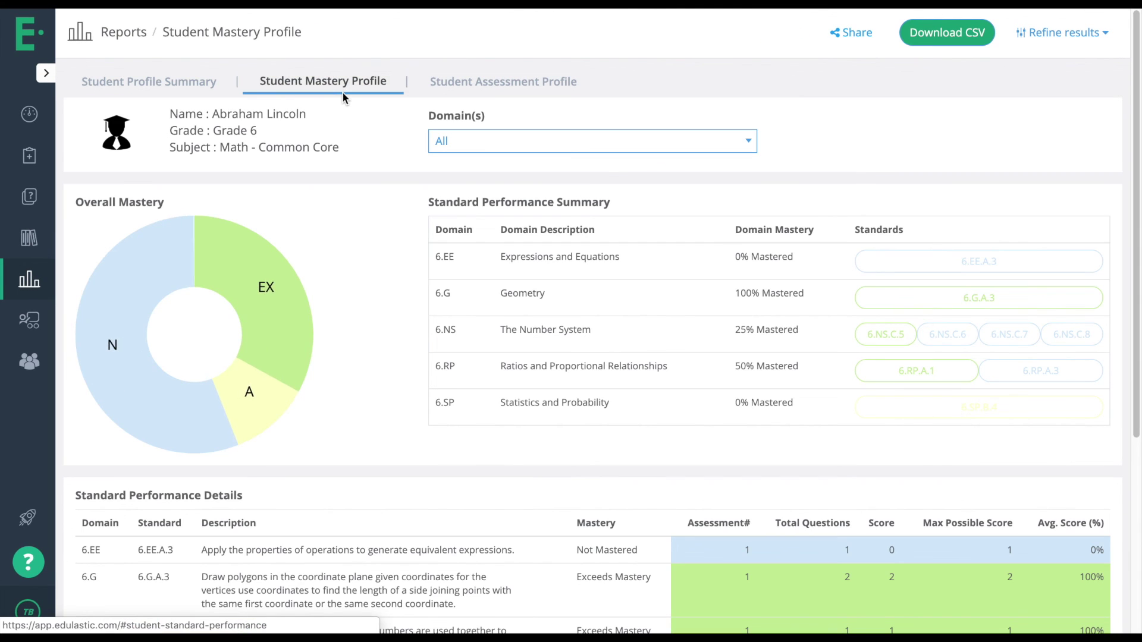
Scroll the mastery profile, then inspect the Student Assessment Profile's six assessment score bars.
scroll(524, 394, "down", 3)
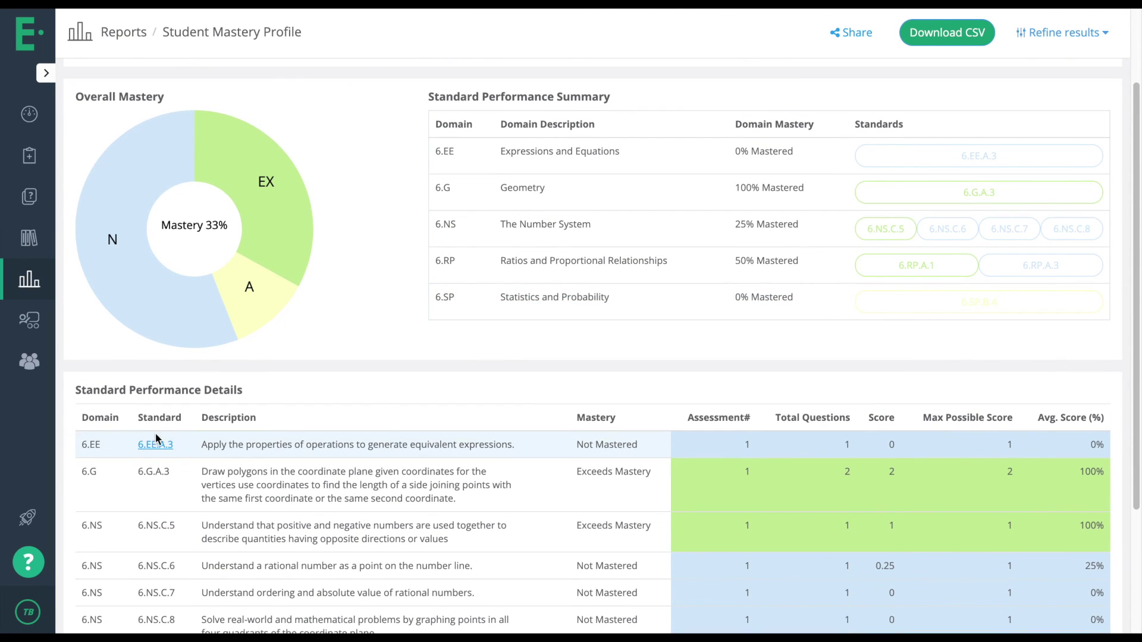
scroll(159, 452, "down", 1)
scroll(159, 488, "up", 3)
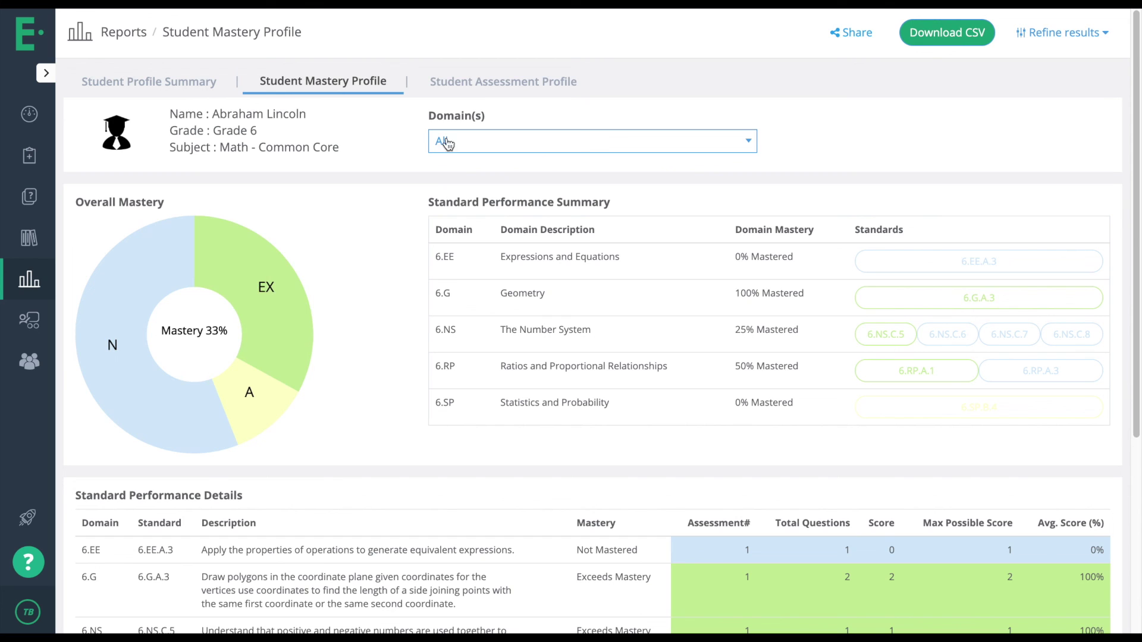
left_click(488, 82)
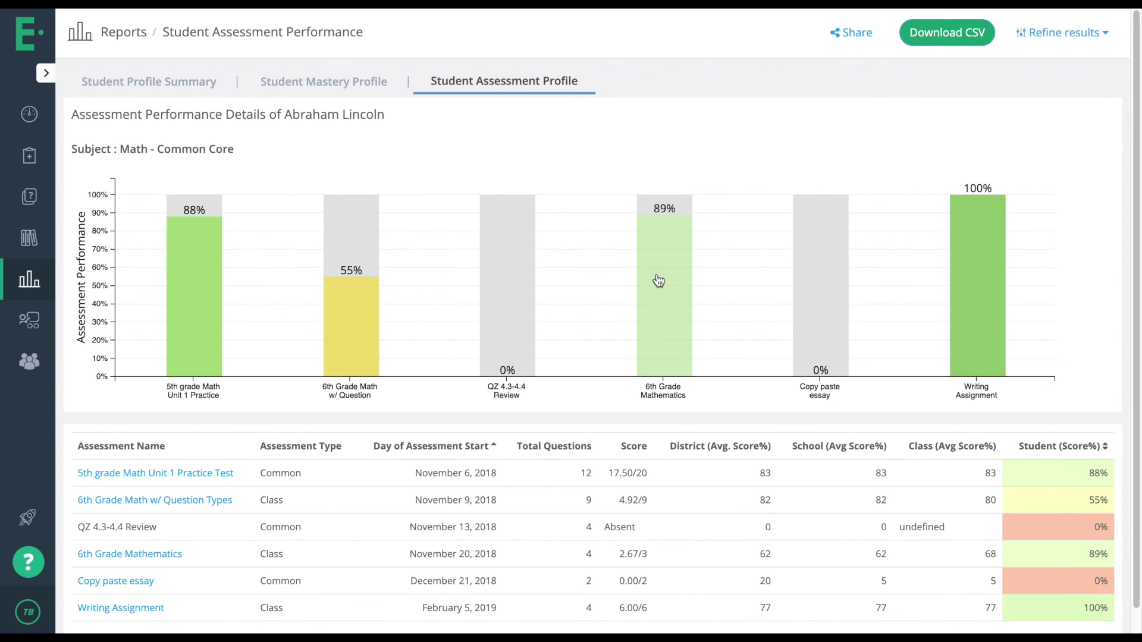
mouse_move(659, 281)
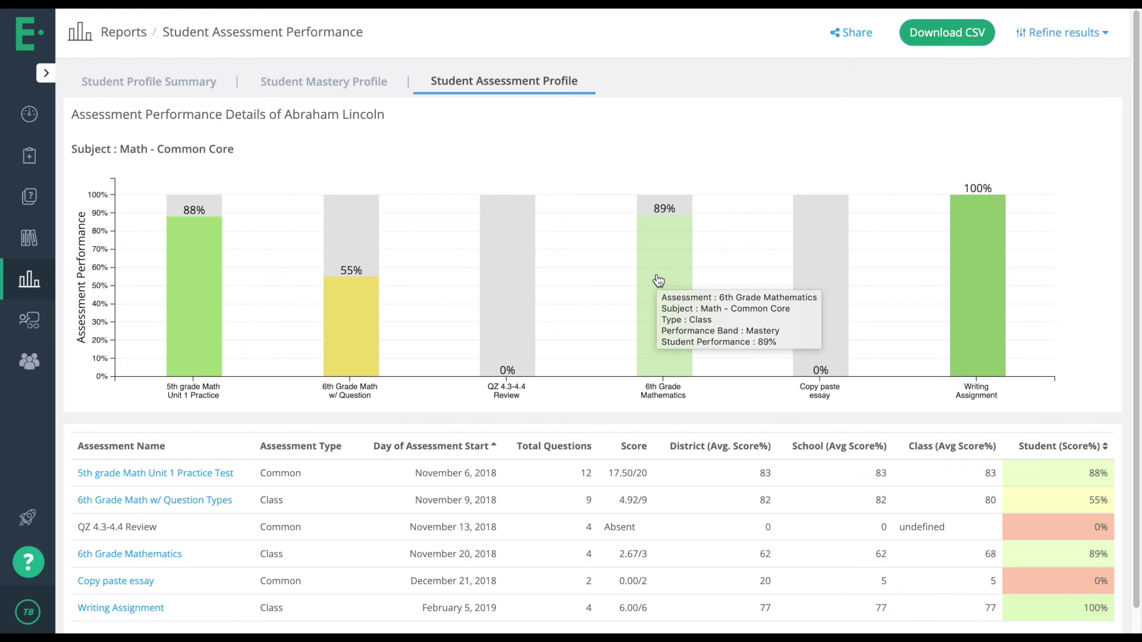
Open the student's Copy paste essay detailed responses and scroll through the graded answers.
left_click(136, 583)
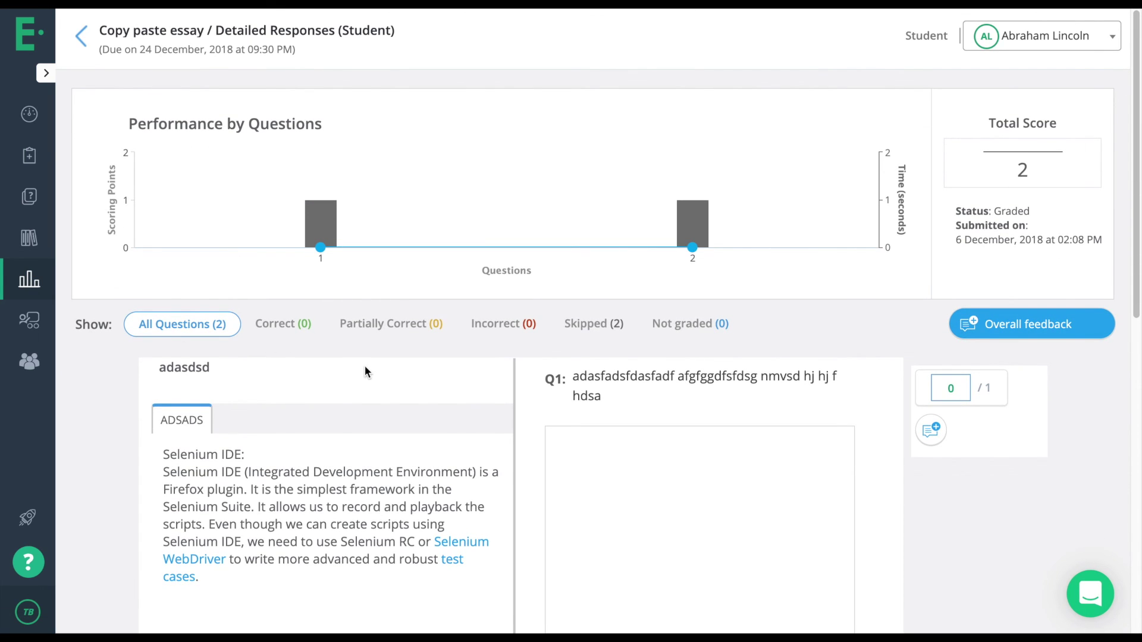
scroll(365, 372, "down", 1)
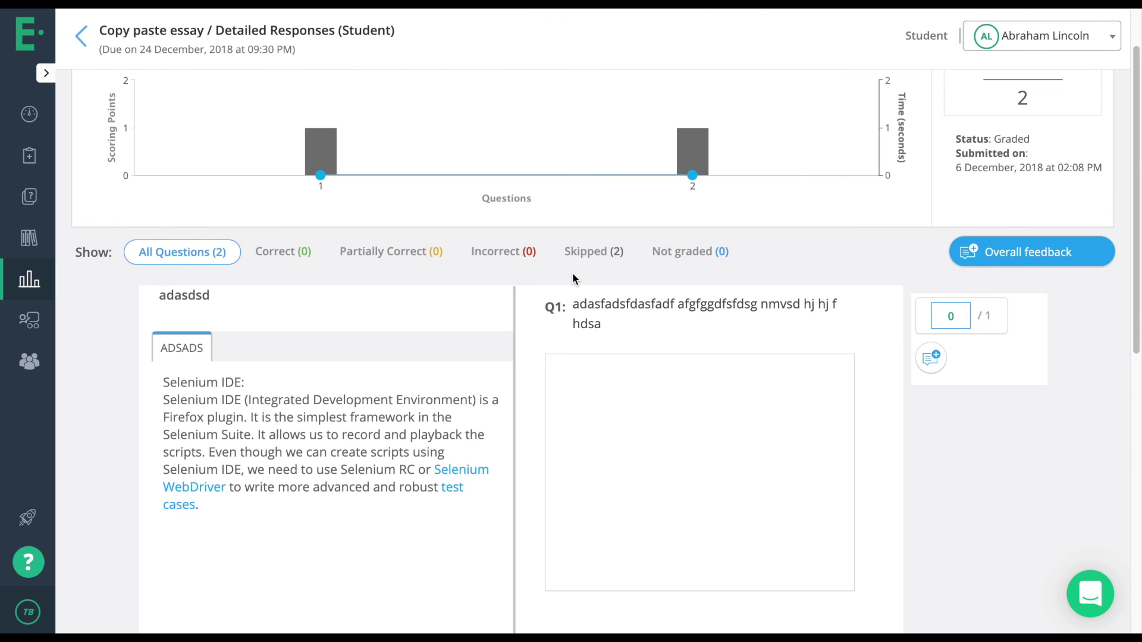
scroll(572, 276, "up", 1)
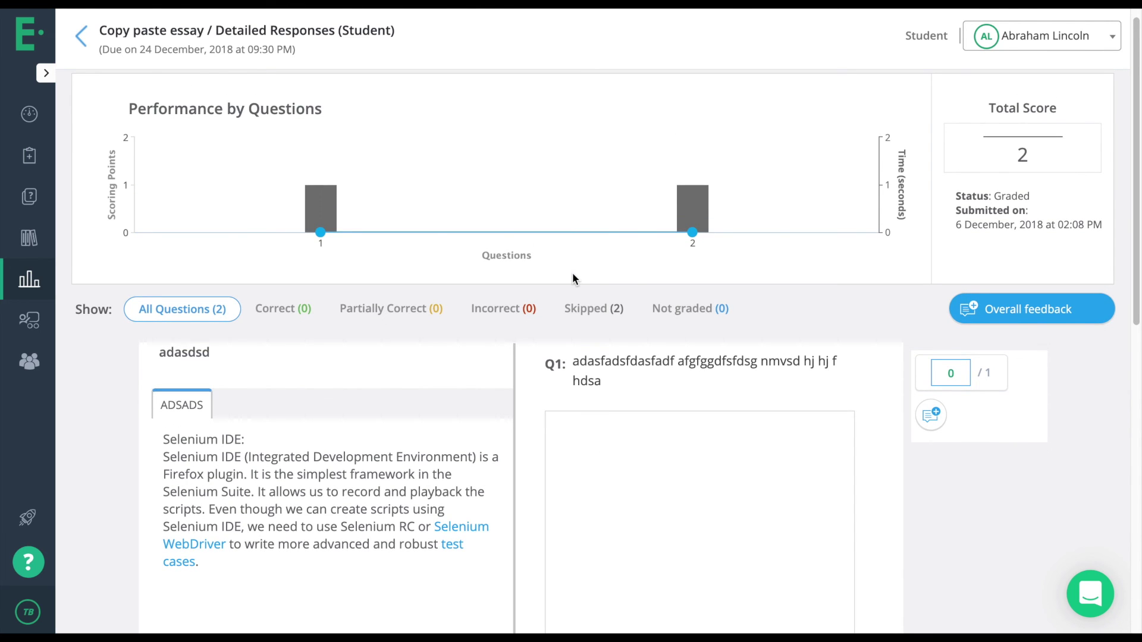